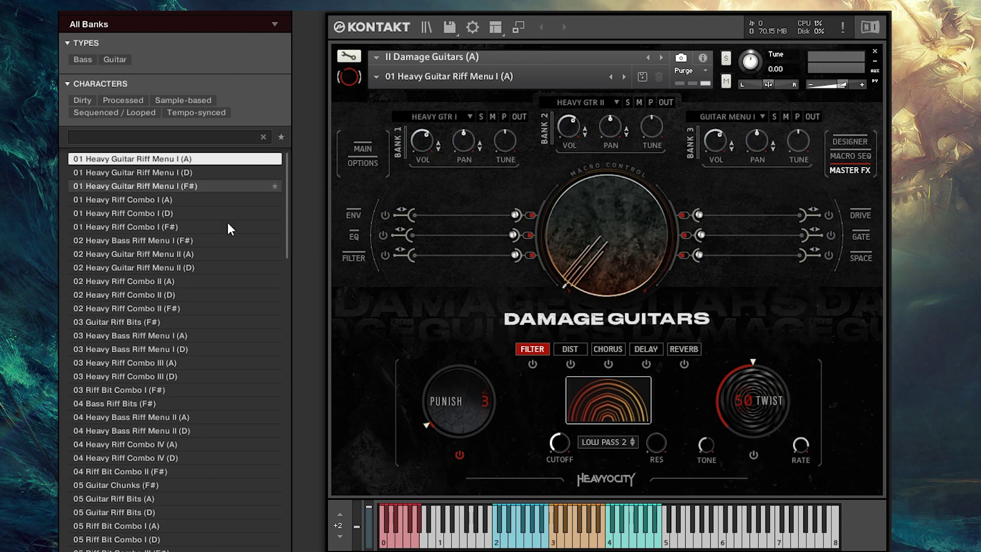
Load in turn the presets 01 Heavy Guitar Riff Menu I (D) and (F#), 01 Heavy Riff Combo I (A) and 02 Heavy Bass Riff Menu I (F#)
left_click_drag(286, 235, 345, 226)
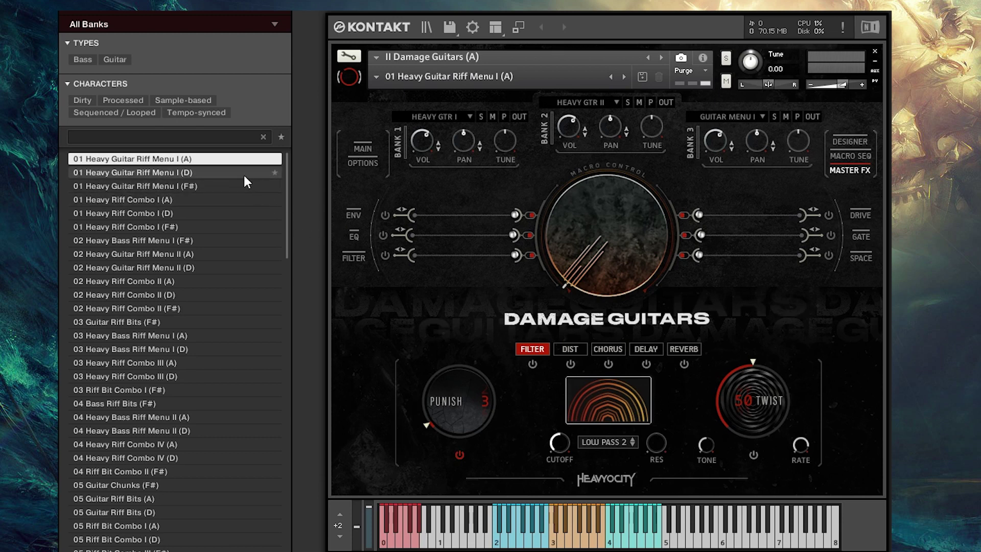
left_click(207, 171)
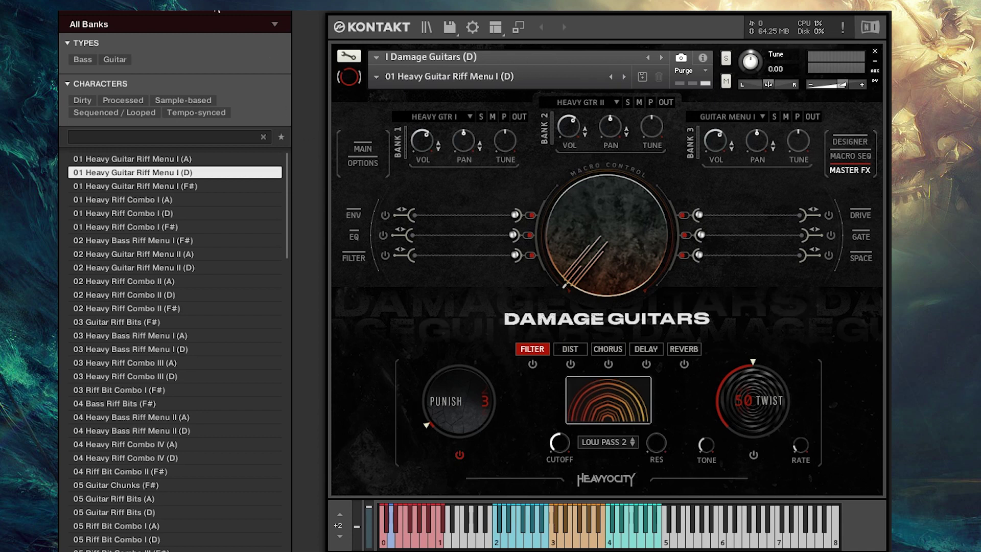
double_click(186, 190)
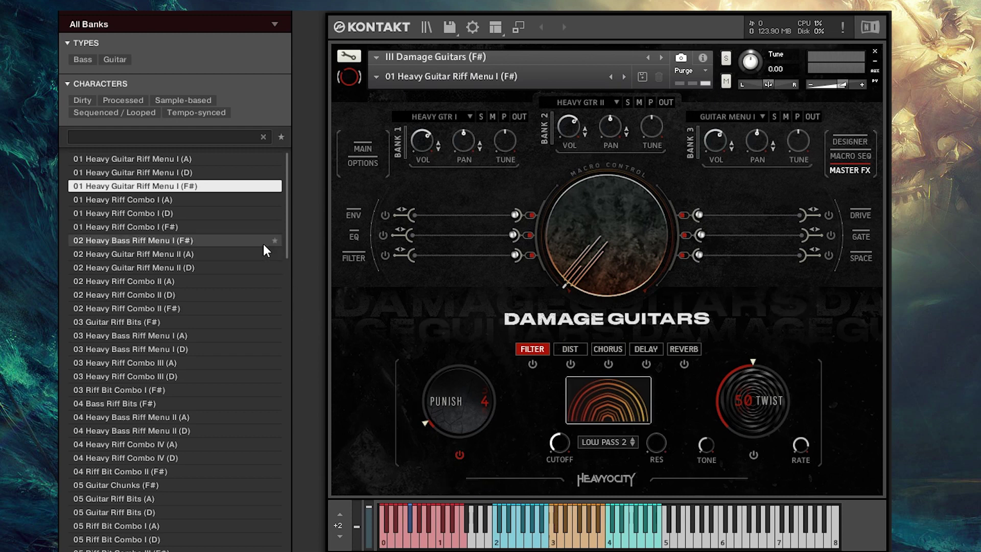
left_click(199, 200)
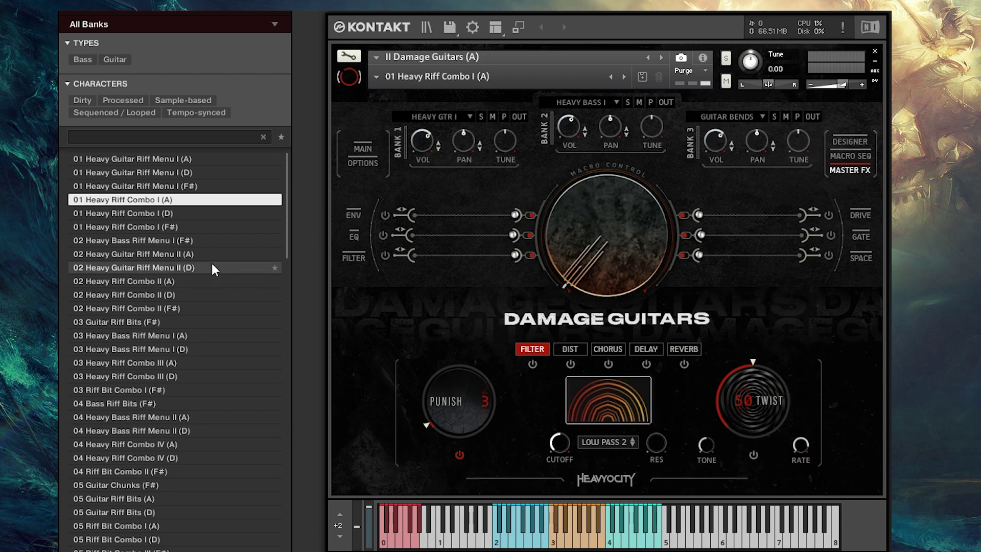
left_click(190, 238)
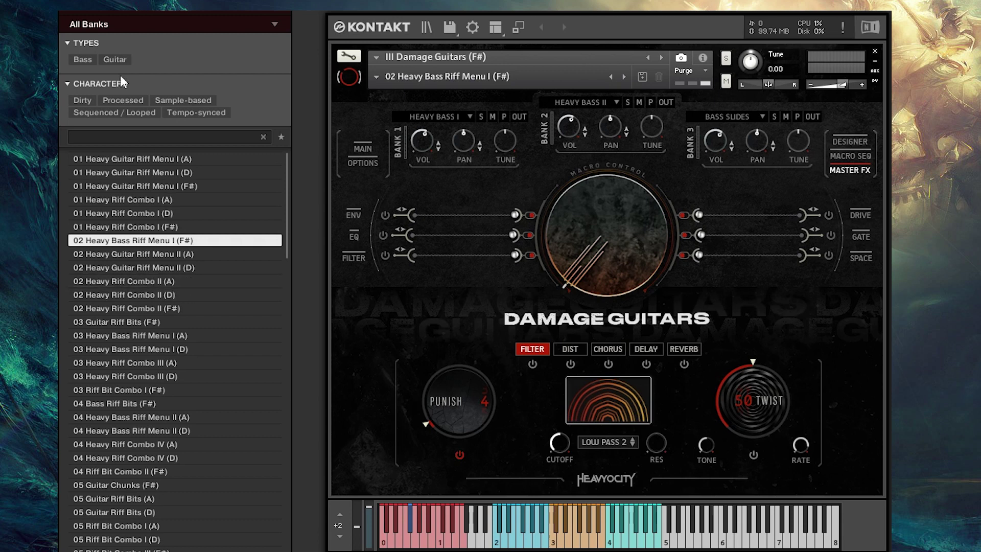
Filter the presets to the I Damage Guitars (D) bank and load 05 Guitar Riff Bits (D), followed by 05 Riff Bit Combo I (D)
left_click(121, 29)
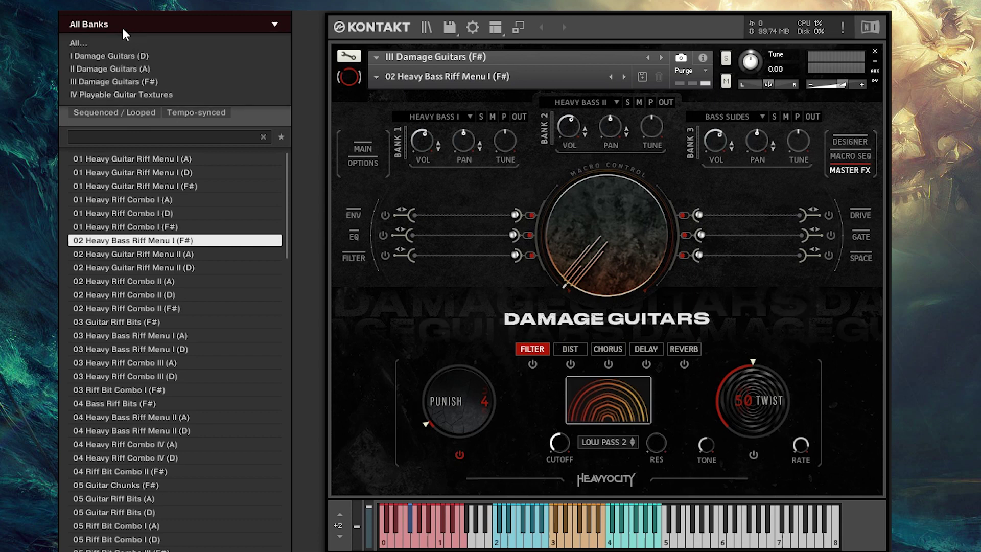
left_click(148, 56)
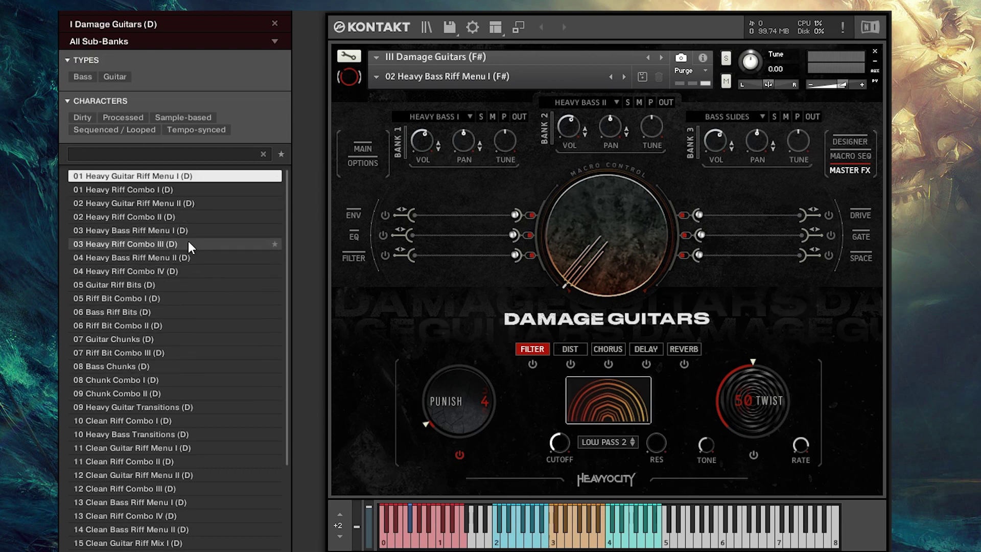
left_click(183, 286)
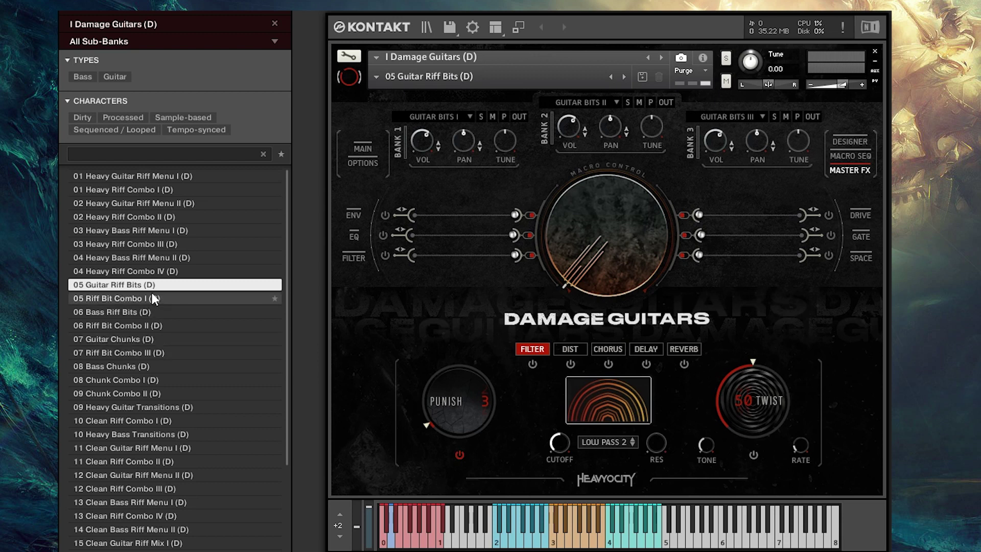
left_click(172, 300)
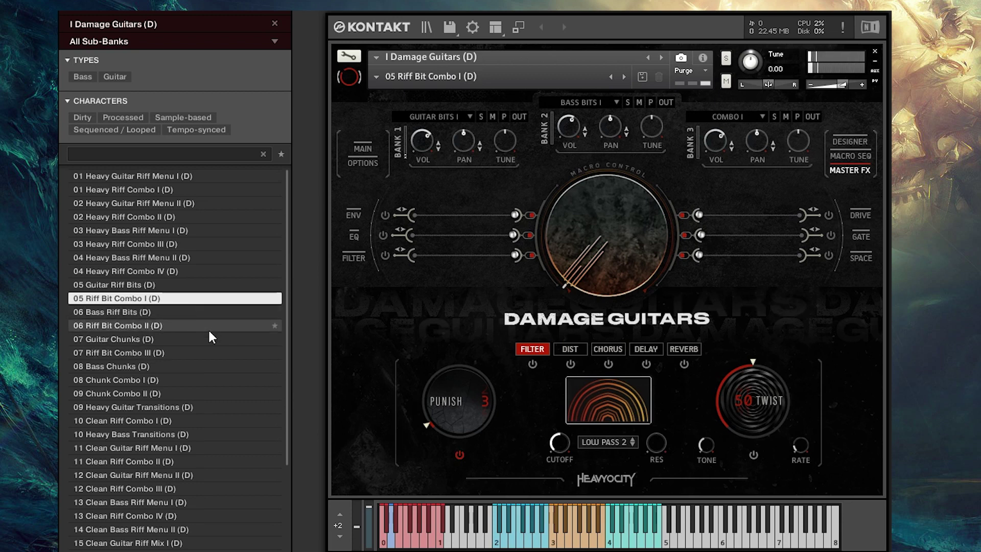
Load in turn 08 Chunk Combo I (D), 09 Heavy Guitar Transitions (D), 10 Clean Riff Combo I (D) and 15 Clean Guitar Riff Mix I (D)
left_click(202, 381)
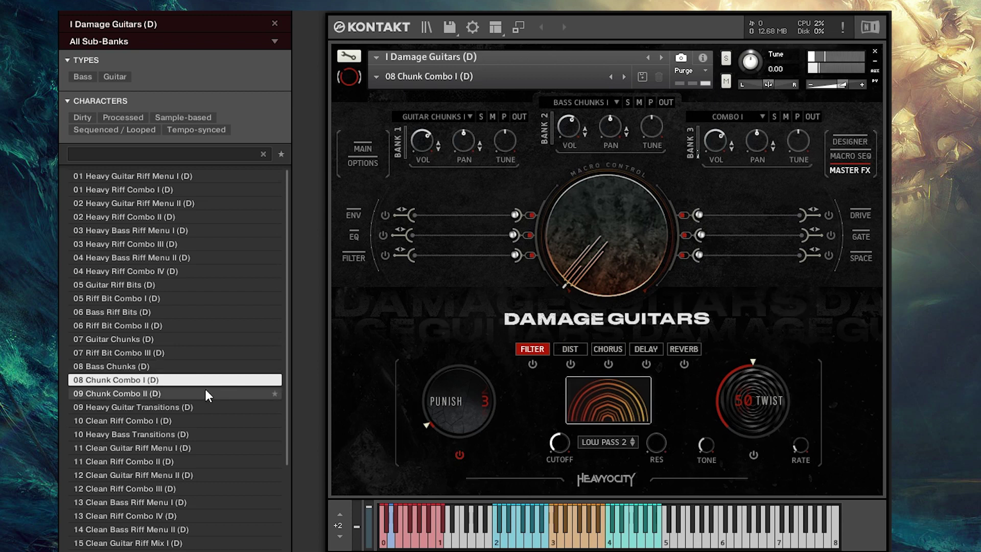
left_click(202, 407)
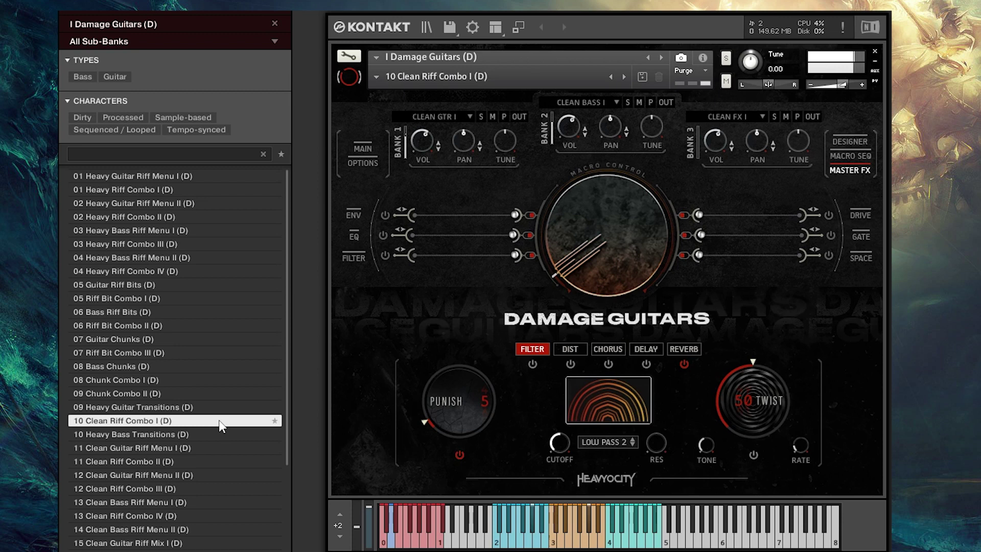
scroll(224, 418, "down", 1)
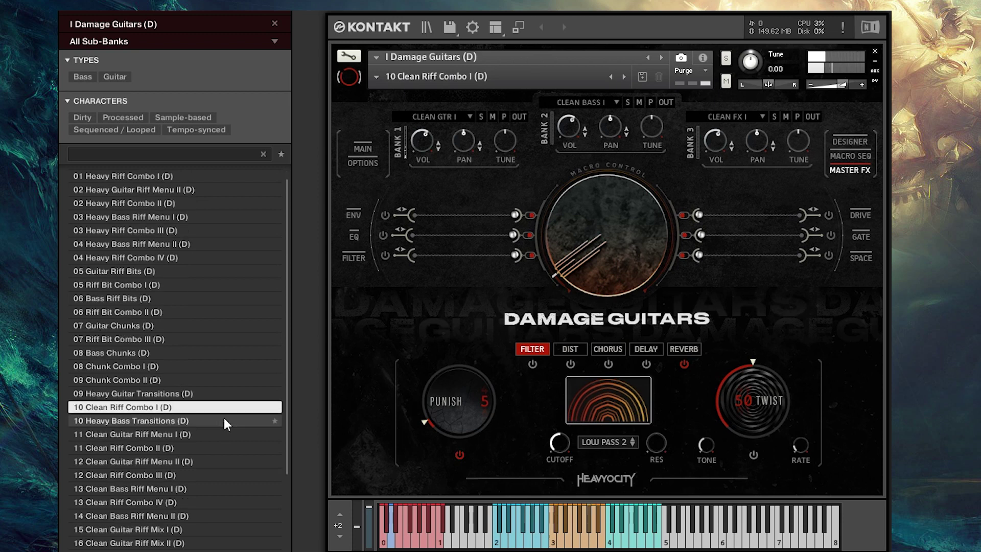
scroll(224, 418, "down", 2)
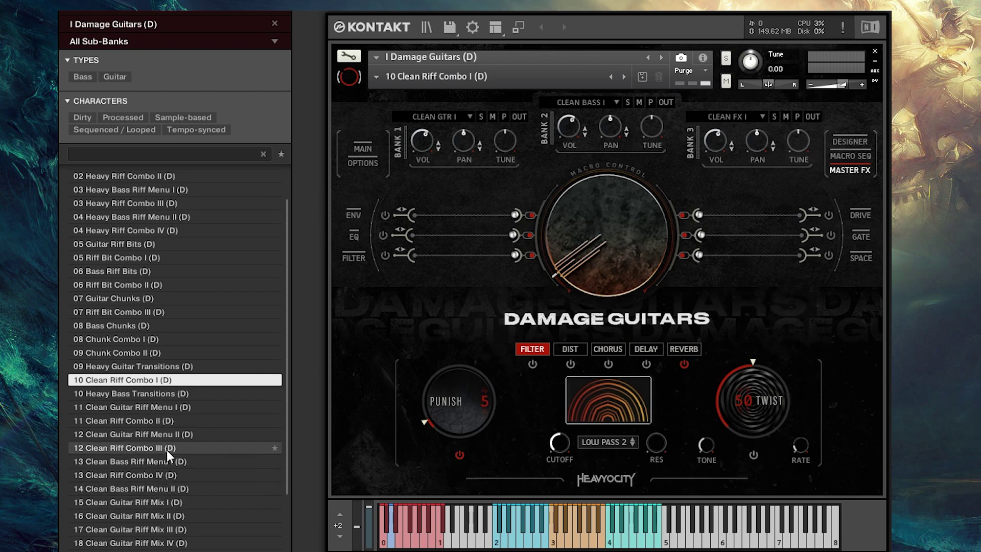
left_click(167, 503)
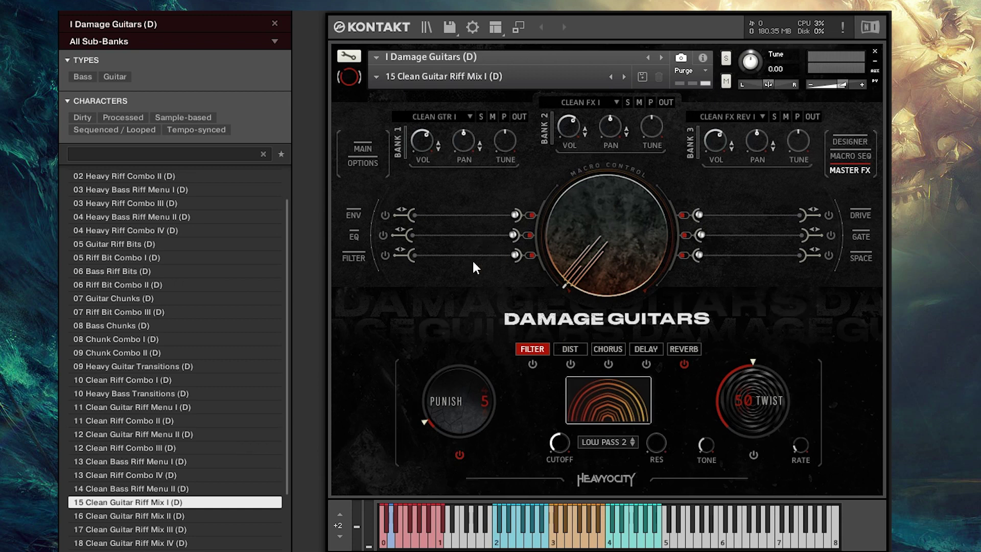
Load in turn 19 Clean Guitar FX Menu (D), 21 Clean Guitar Bloom Menu (D), 22 Clean Guitar Ambient Mix I (D) and 25 Changing Tides (Amb)
scroll(174, 416, "down", 5)
left_click(212, 461)
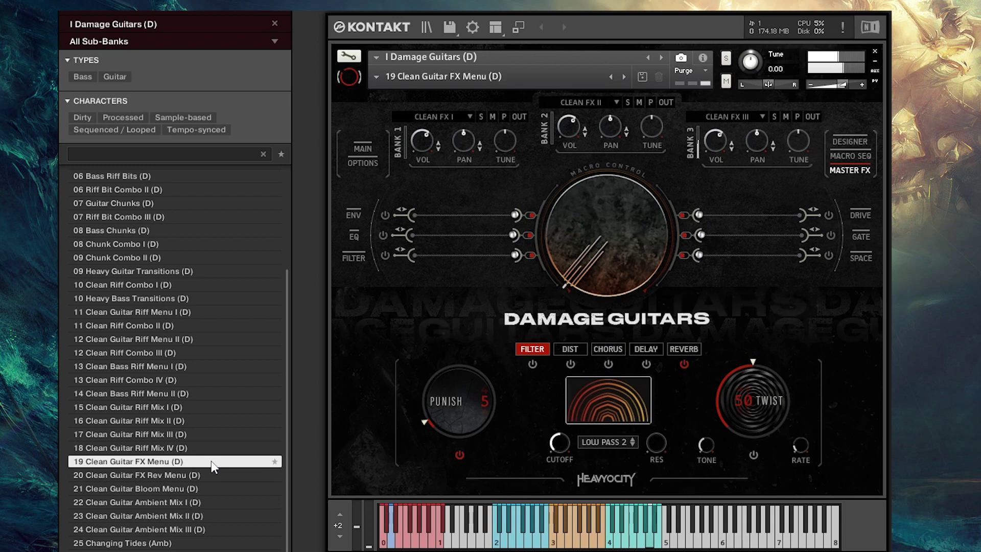
double_click(176, 487)
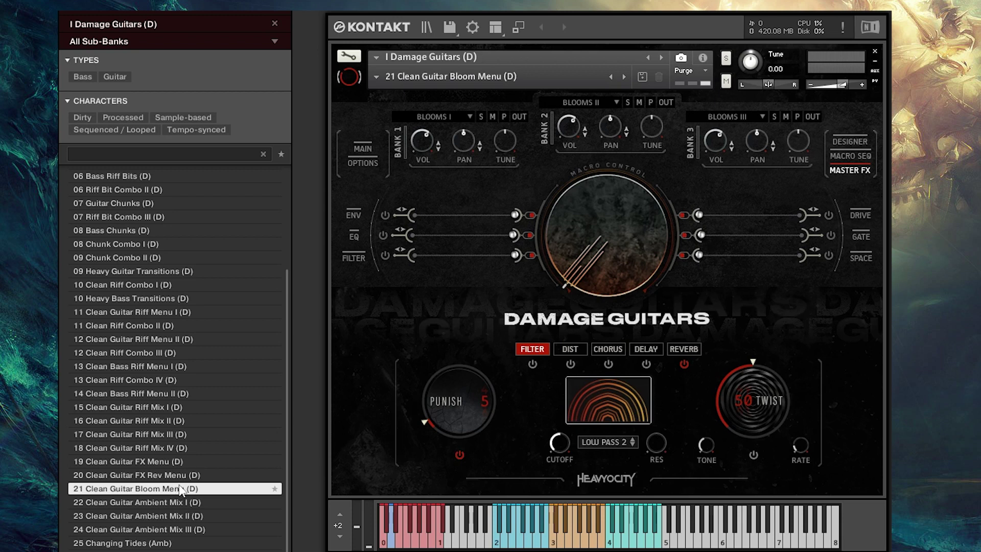
scroll(179, 483, "down", 1)
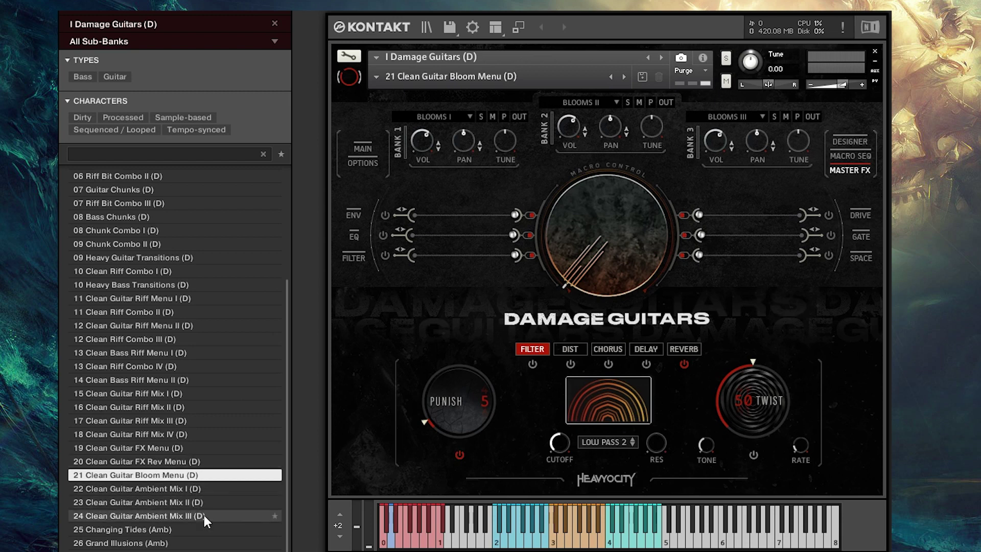
left_click(185, 485)
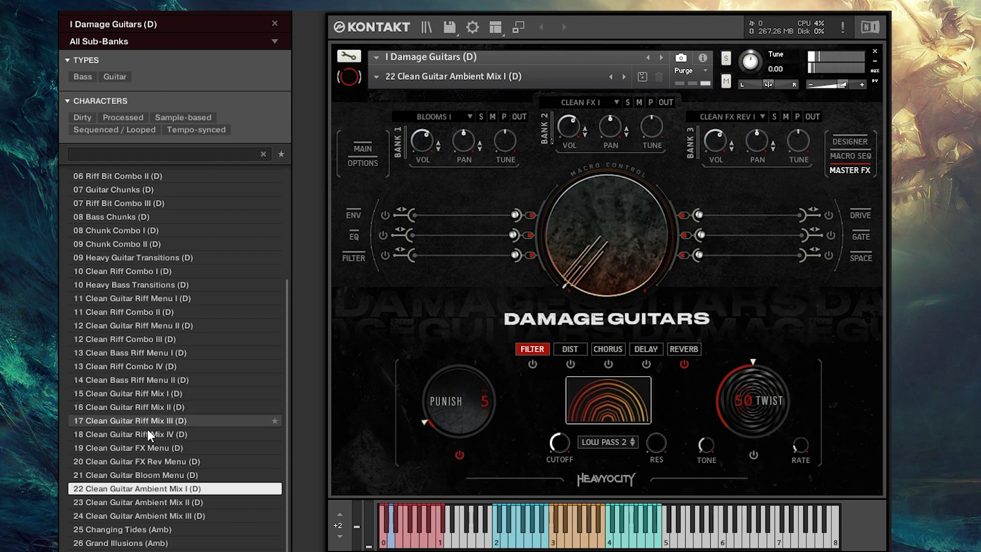
left_click(155, 531)
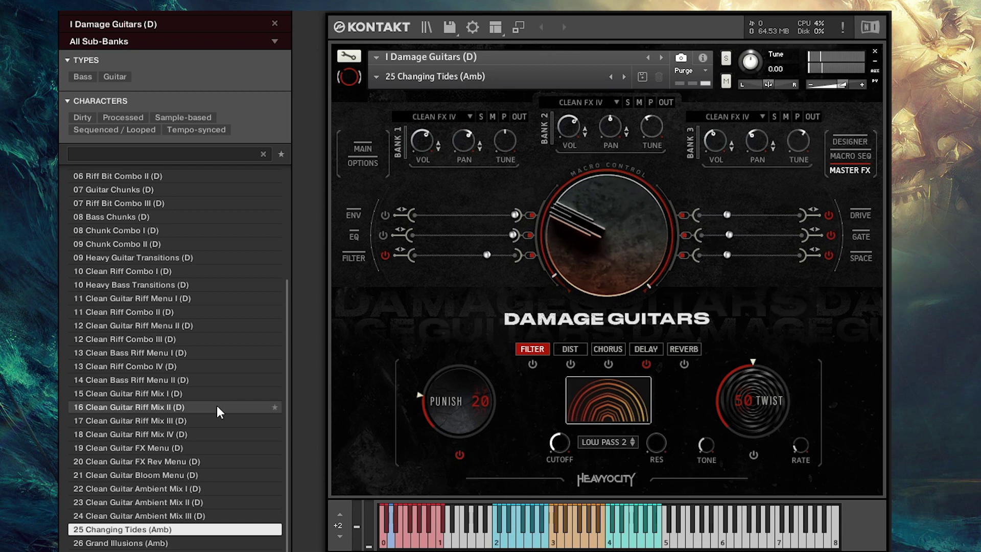
Remove the I Damage Guitars (D) bank filter so the preset list covers all banks
scroll(216, 404, "up", 4)
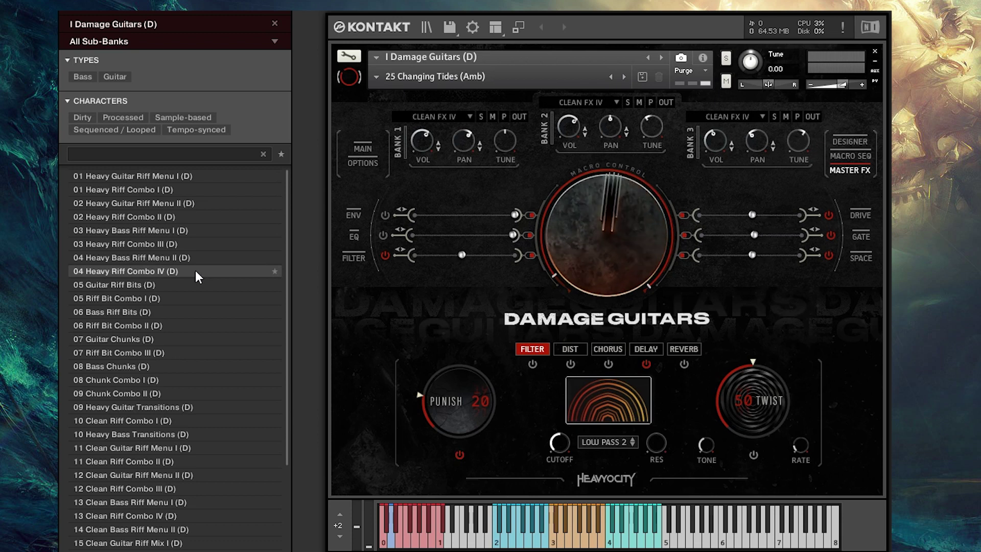
left_click(116, 41)
left_click(117, 35)
left_click(118, 23)
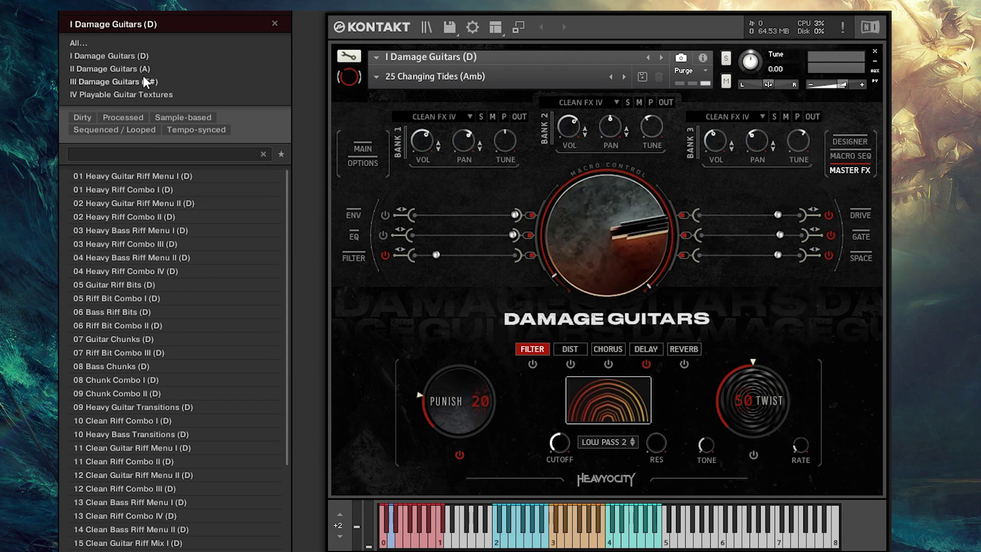
left_click(152, 23)
left_click(136, 30)
left_click(125, 42)
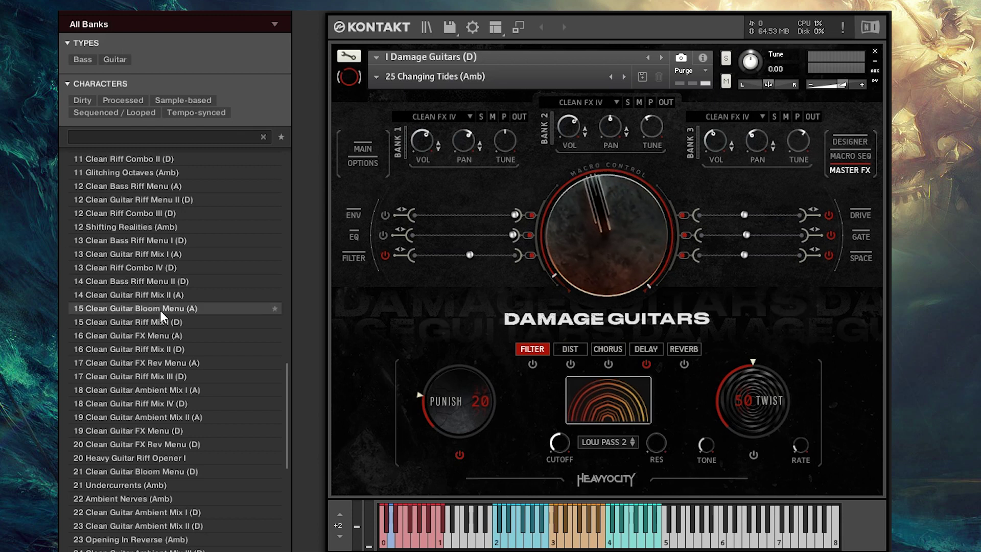
Load the preset 20 Heavy Guitar Riff Opener I, followed by 10 Filtering In The Riffs
scroll(161, 310, "up", 10)
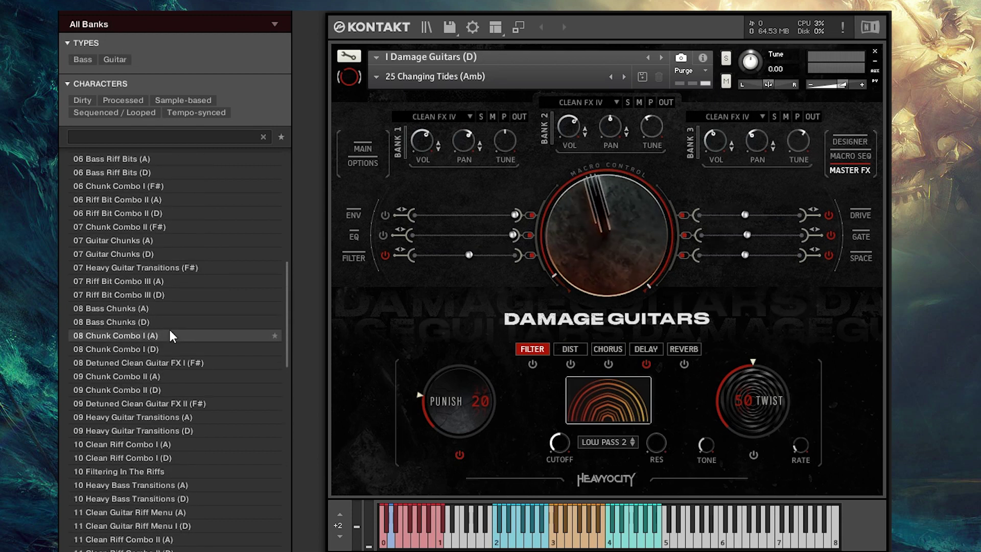
scroll(168, 330, "up", 8)
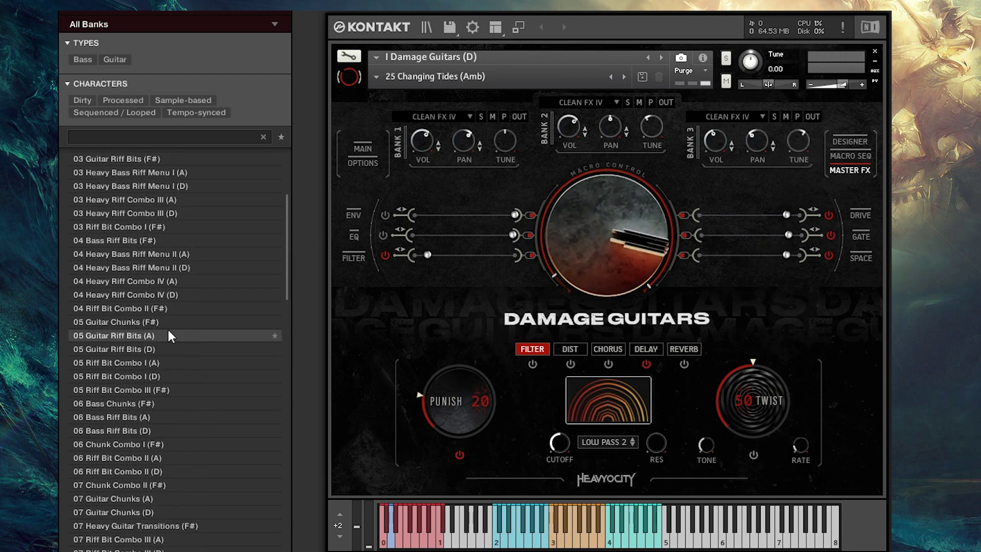
scroll(168, 335, "up", 2)
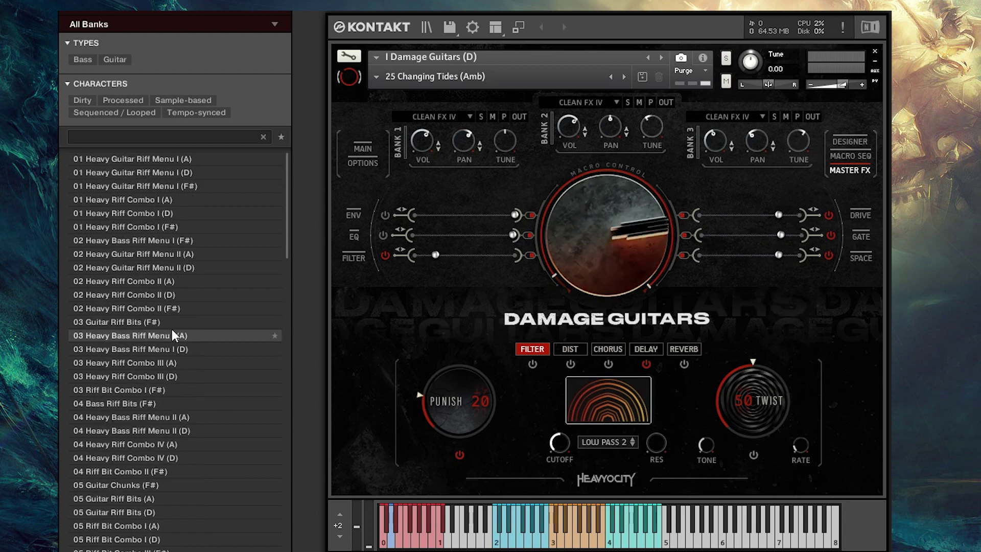
scroll(168, 340, "down", 3)
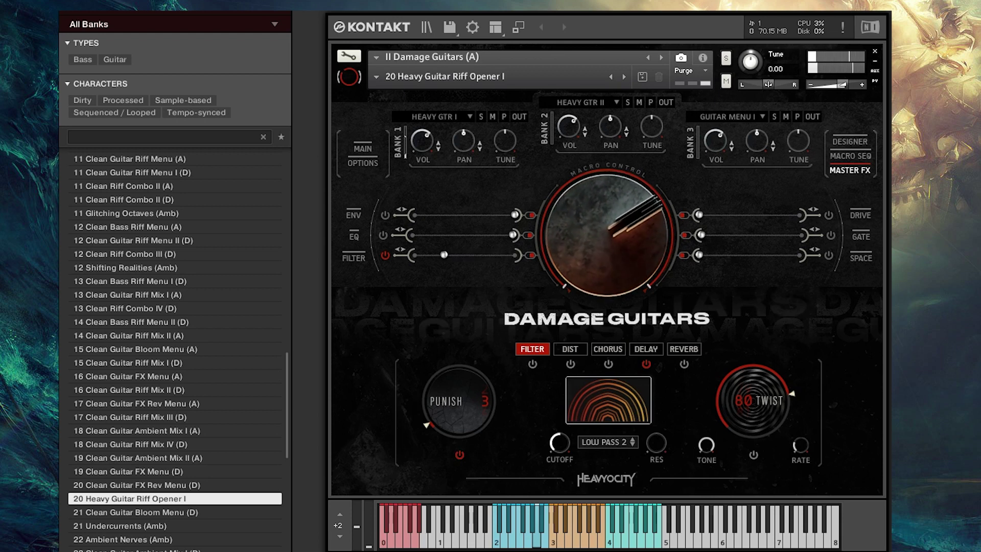
scroll(219, 266, "up", 1)
scroll(208, 273, "up", 1)
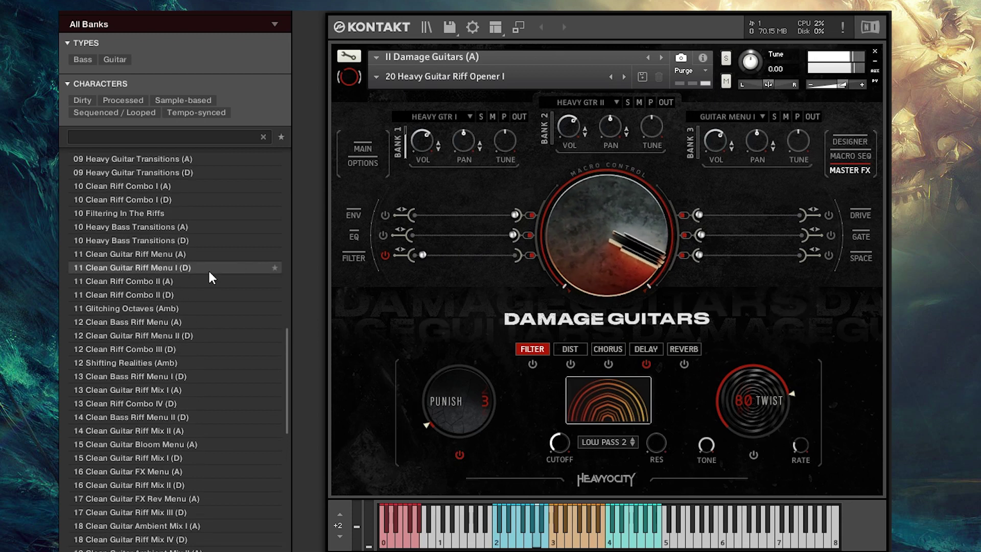
left_click(173, 212)
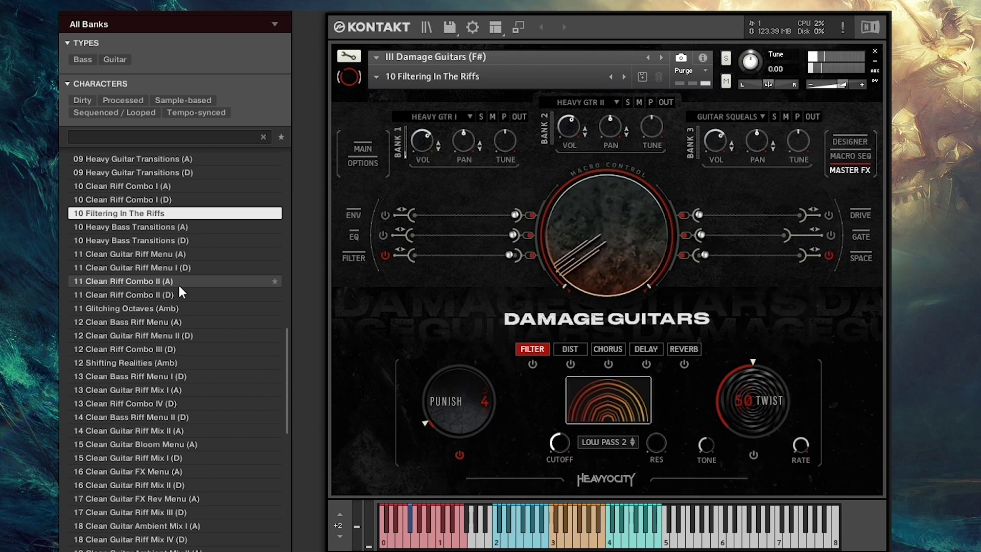
Load in turn the playable guitar texture presets Bad Cable Pad, Core Tele Dreamer and Reverse Les Angels
scroll(175, 289, "down", 5)
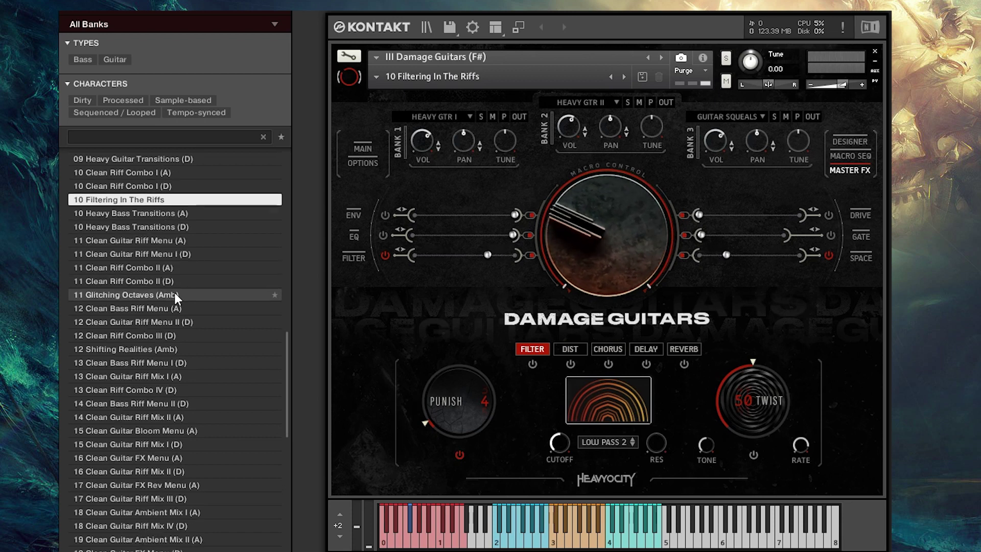
scroll(173, 294, "down", 10)
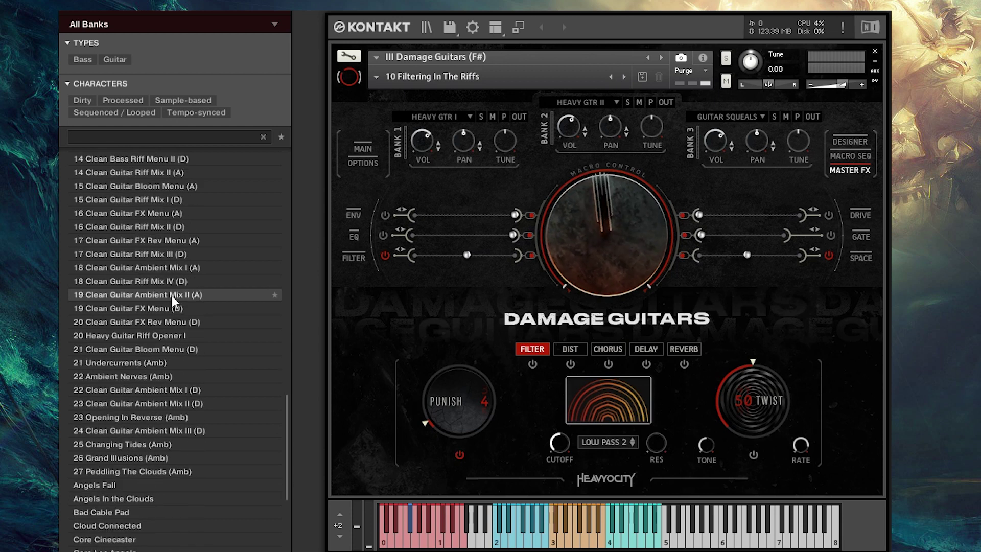
scroll(172, 296, "down", 2)
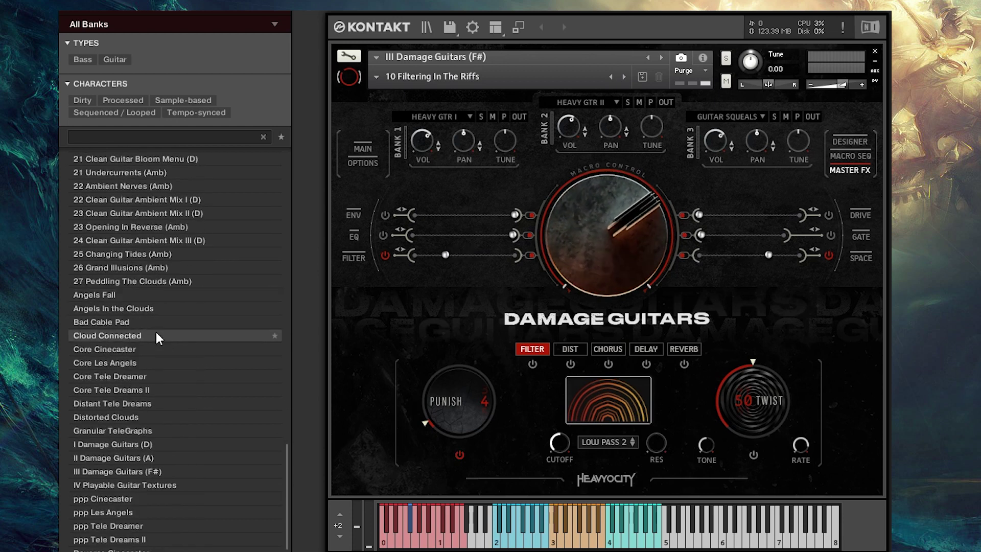
double_click(185, 324)
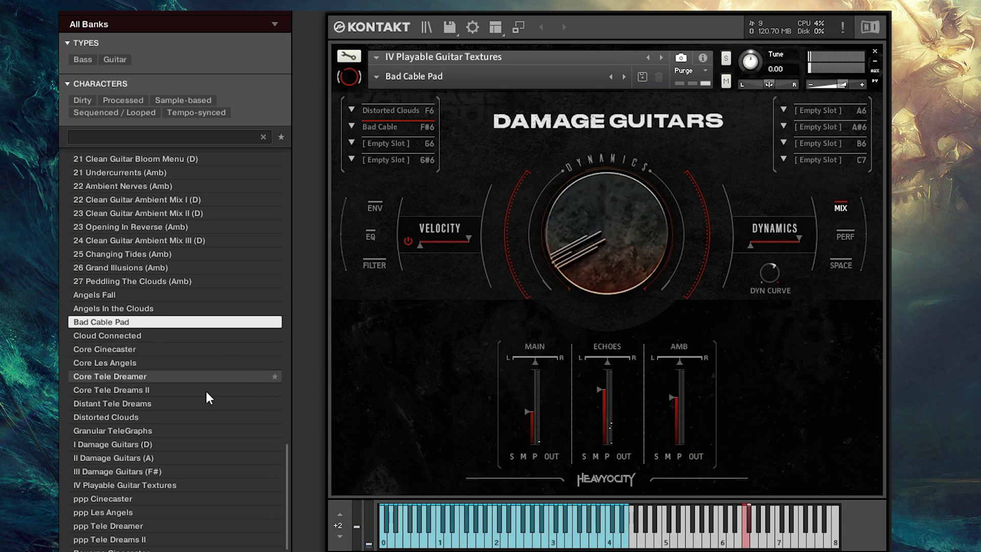
left_click(210, 377)
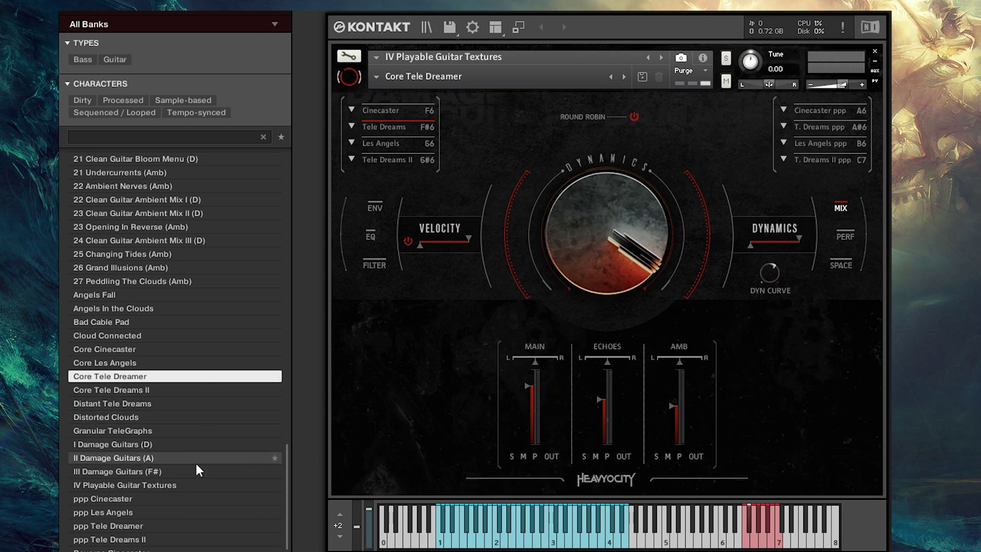
scroll(195, 463, "down", 2)
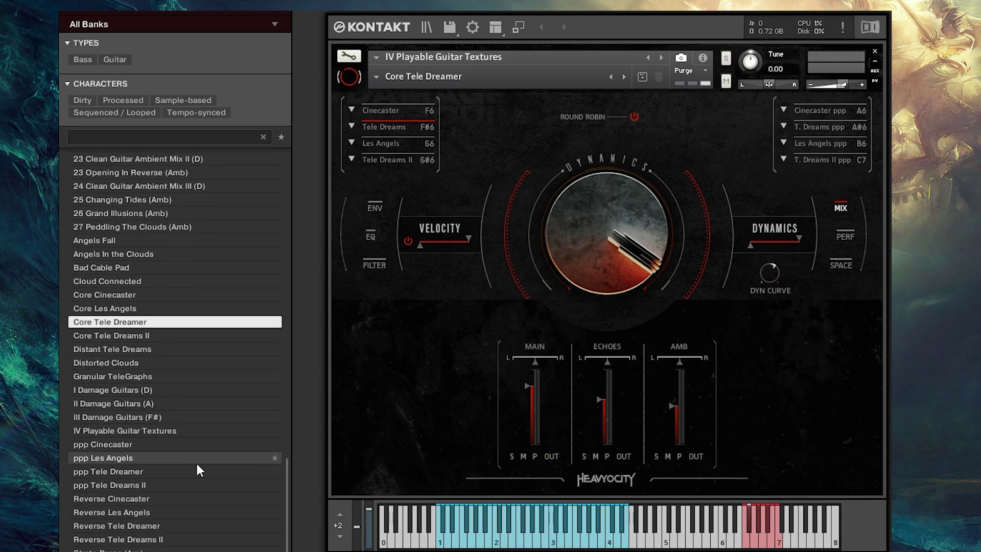
left_click(210, 513)
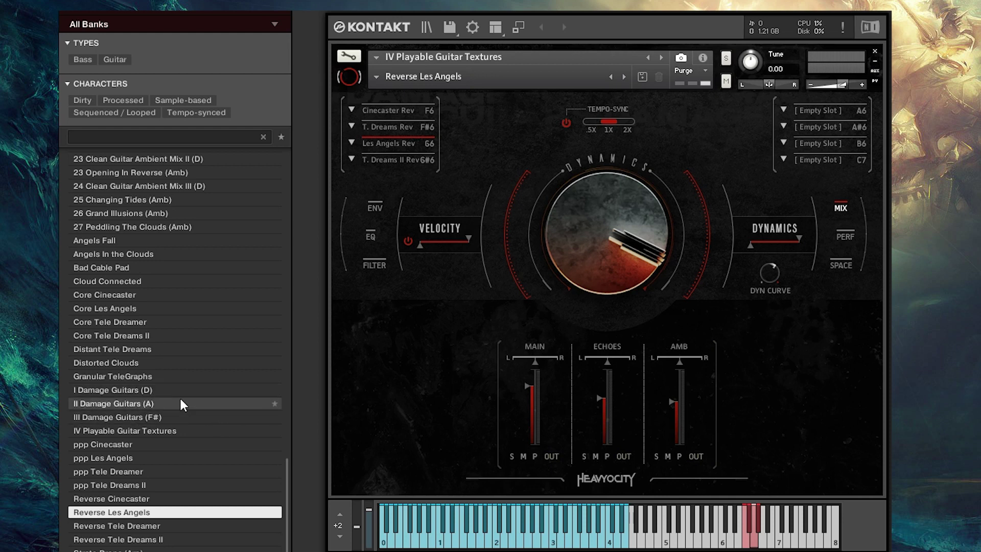
Filter the Damage Guitars preset list to the IV Playable Guitar Textures bank
scroll(179, 396, "down", 1)
scroll(179, 397, "up", 6)
scroll(179, 396, "up", 3)
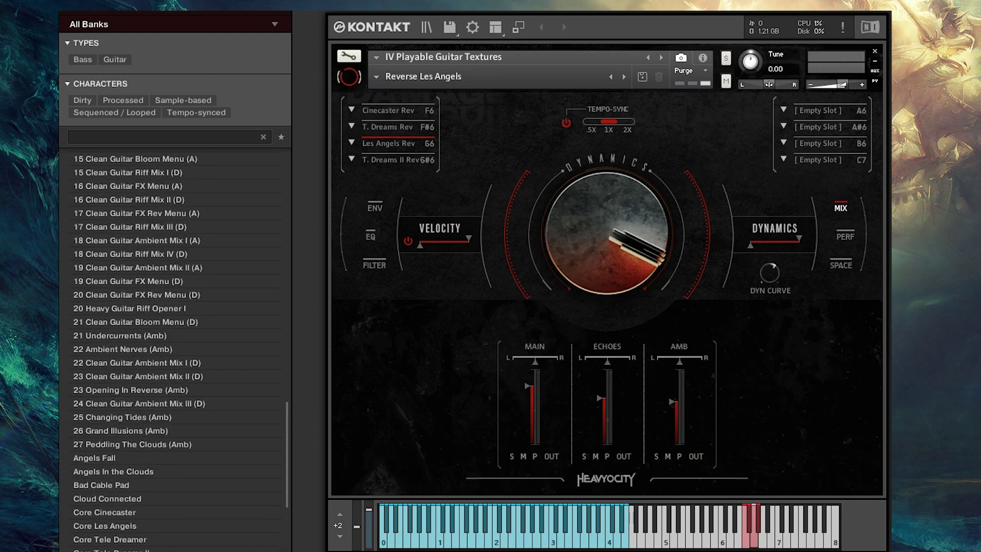
left_click(143, 24)
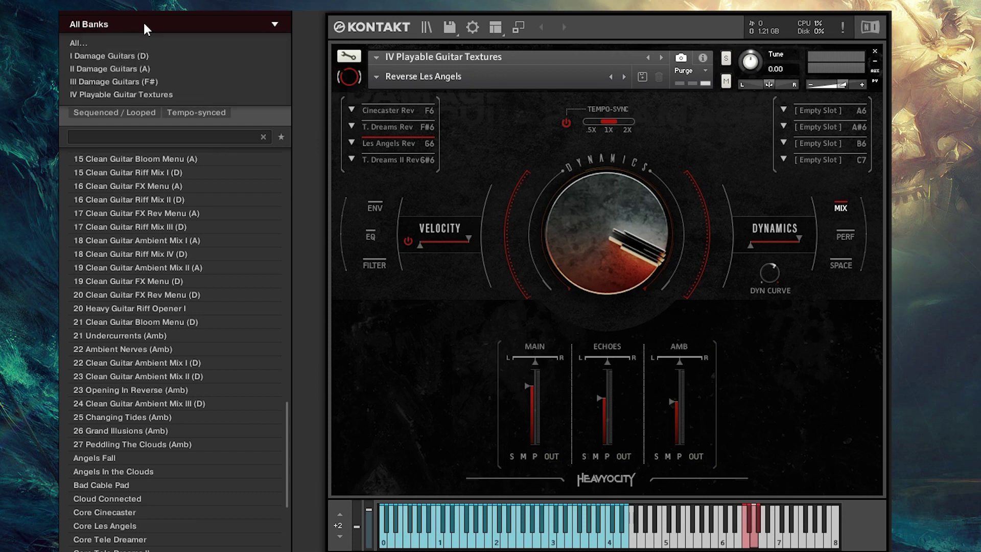
left_click(152, 94)
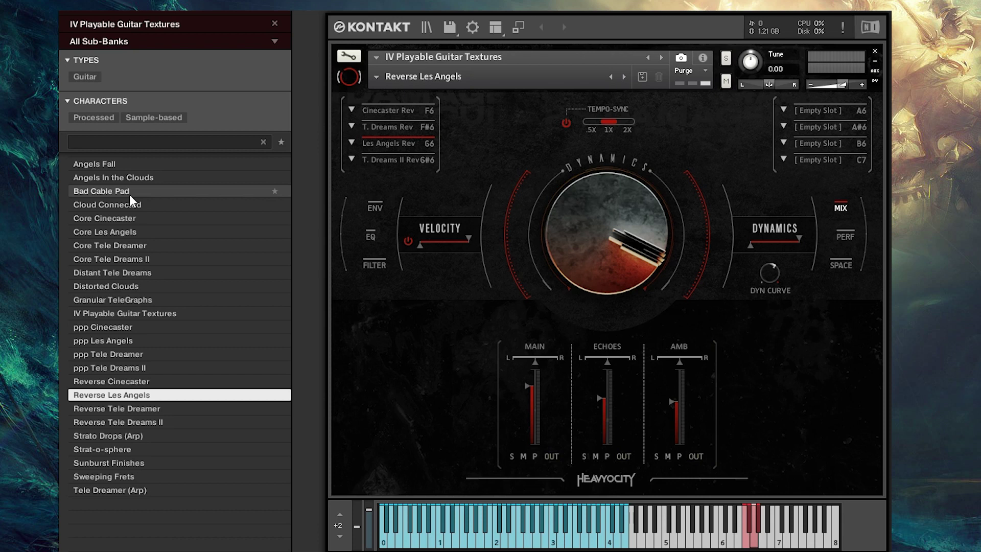
Go back to the library overview and open the Damage Rock Grooves library from the Heavyocity group
left_click(118, 15)
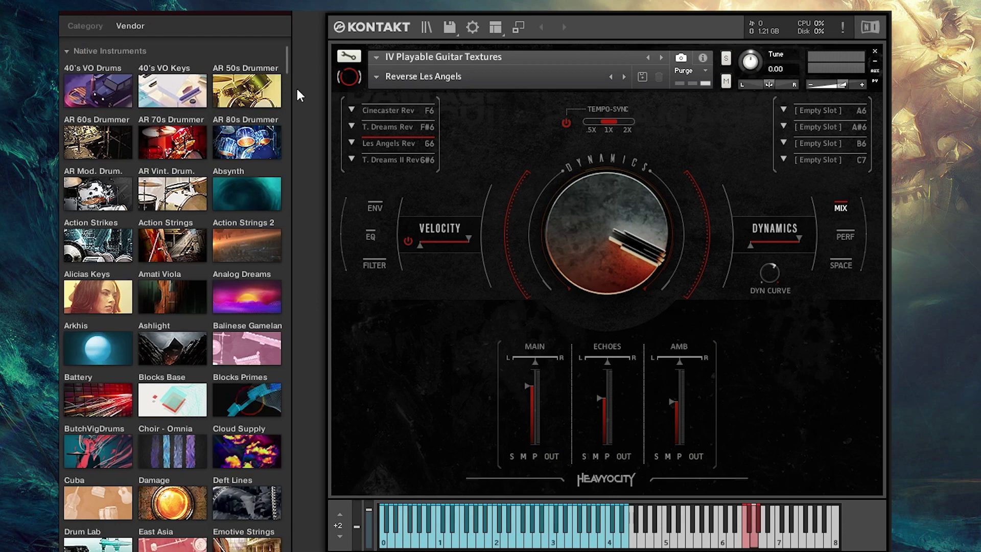
left_click_drag(285, 67, 332, 337)
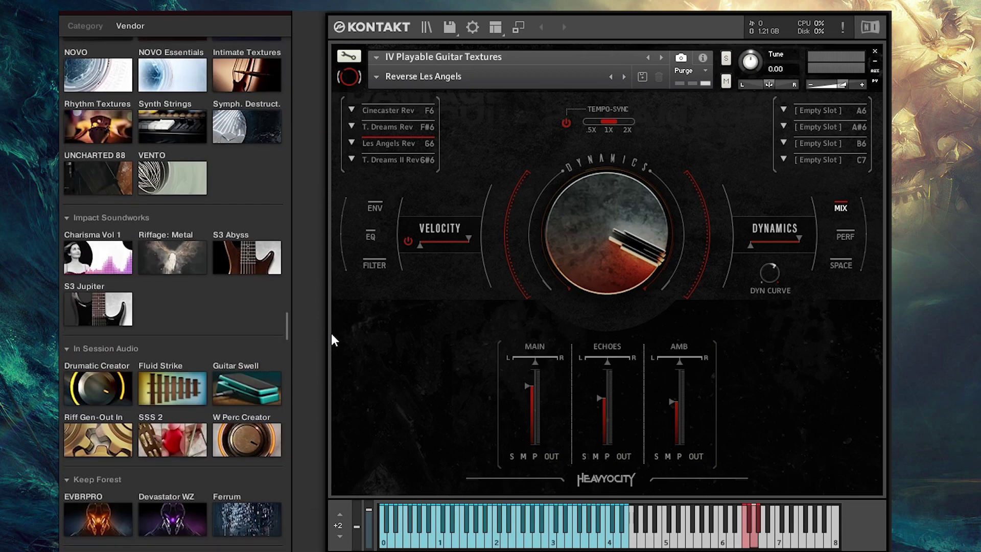
scroll(201, 191, "up", 8)
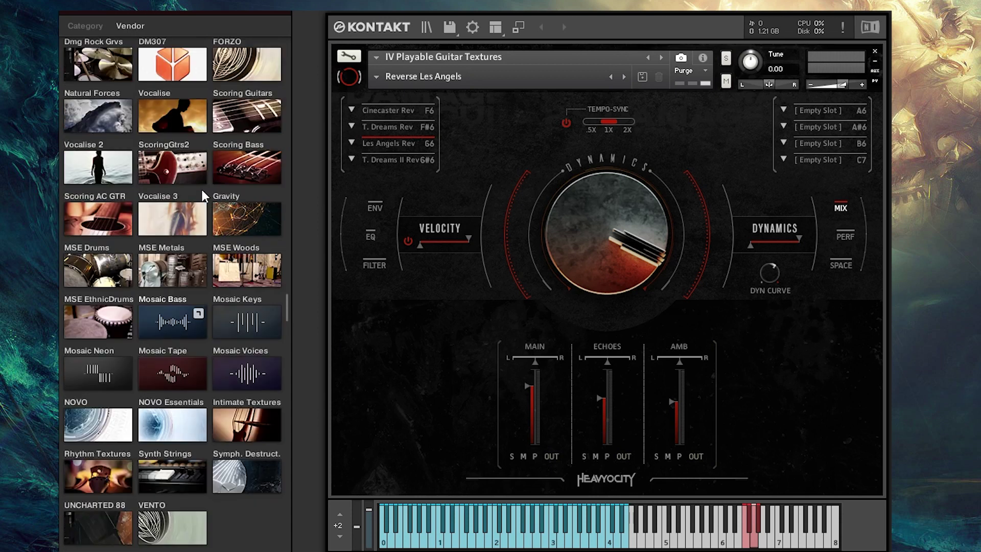
scroll(202, 194, "up", 2)
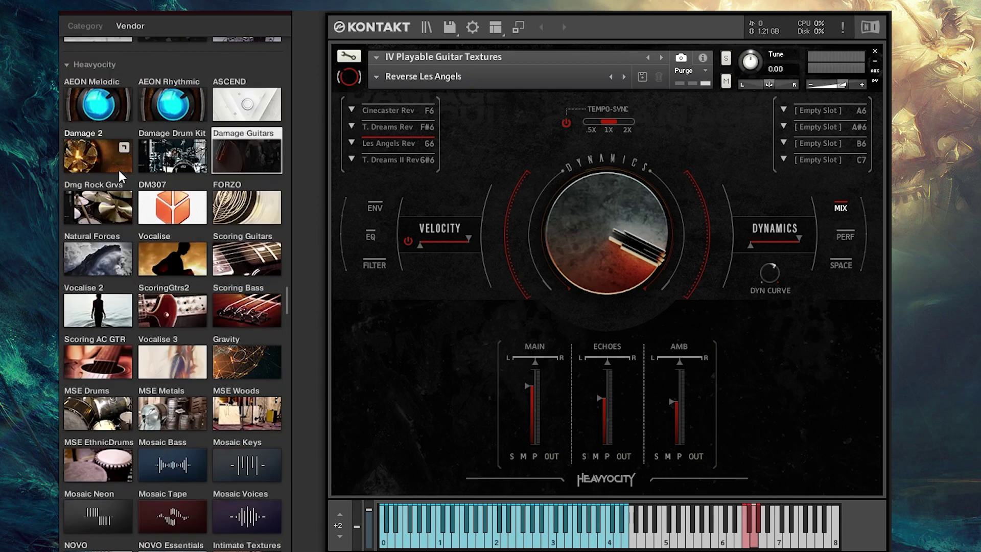
left_click(97, 206)
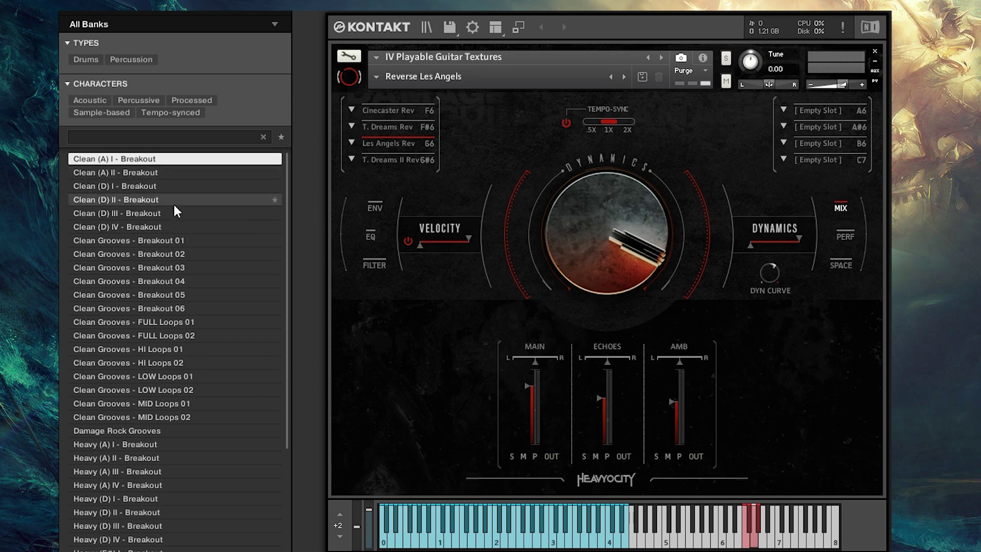
Load the Damage Rock Grooves preset Heavy Grooves - FULL Loops 01
scroll(167, 238, "down", 5)
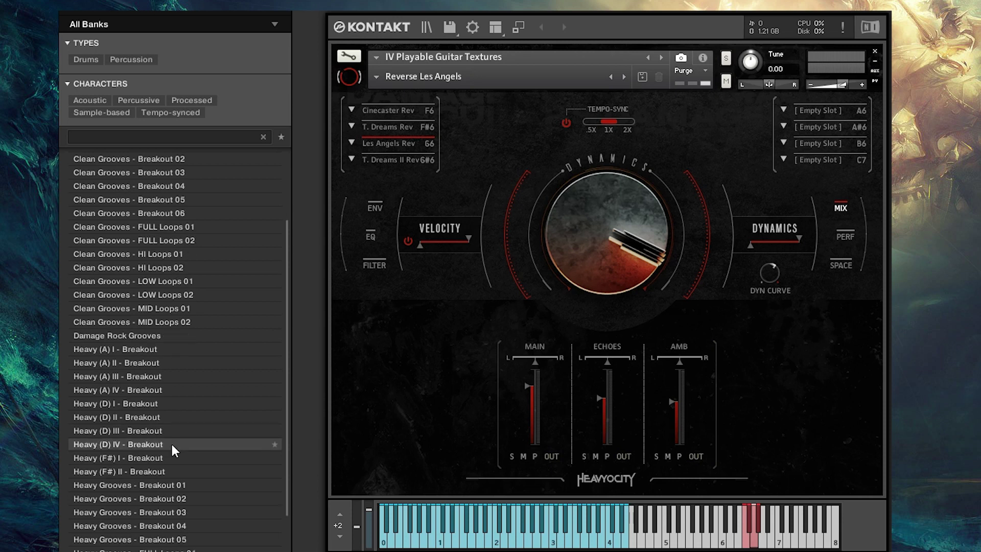
scroll(171, 443, "down", 3)
scroll(182, 393, "down", 2)
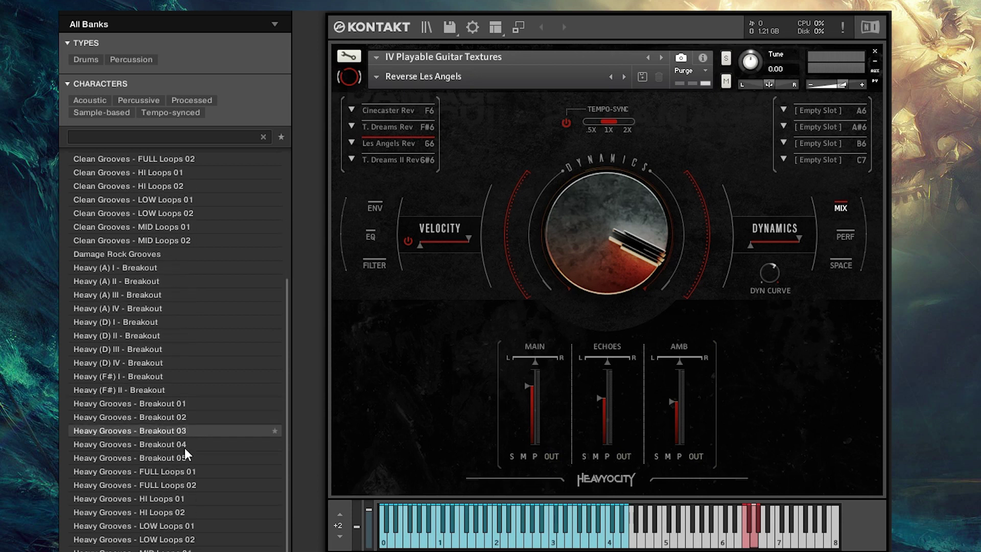
left_click(184, 469)
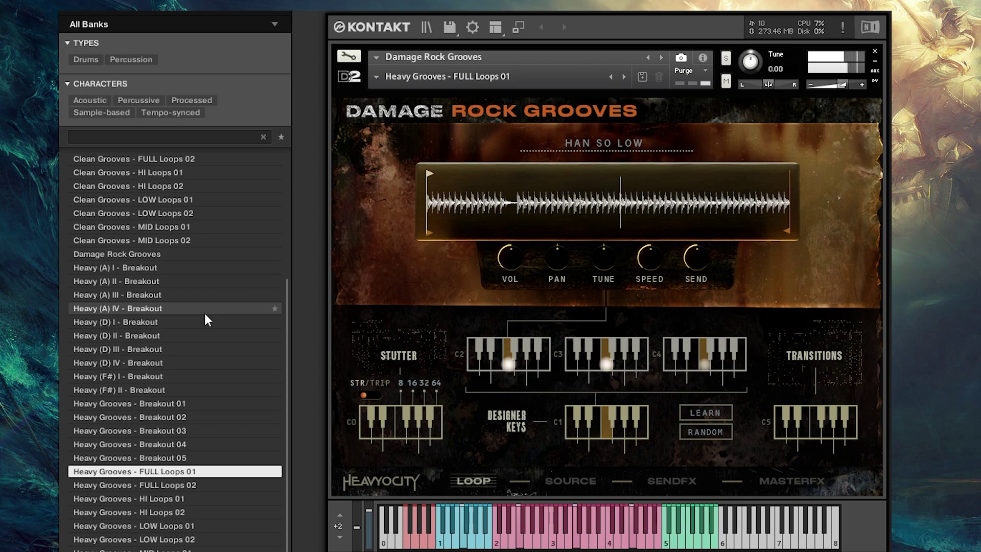
Audition the stutter keys of the loaded groove preset and look over the Heavyocity libraries
left_click(400, 428)
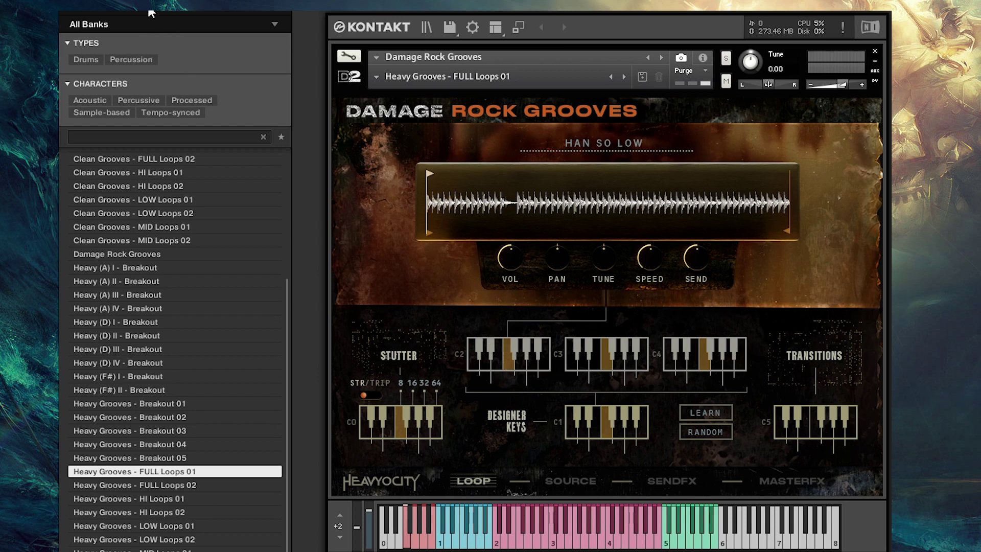
left_click(146, 26)
scroll(212, 241, "down", 4)
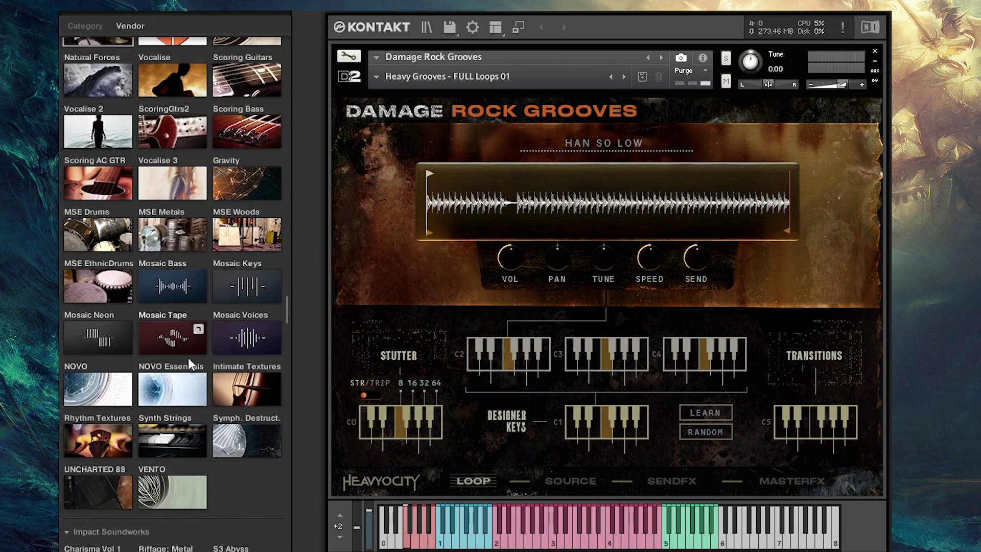
scroll(161, 283, "up", 4)
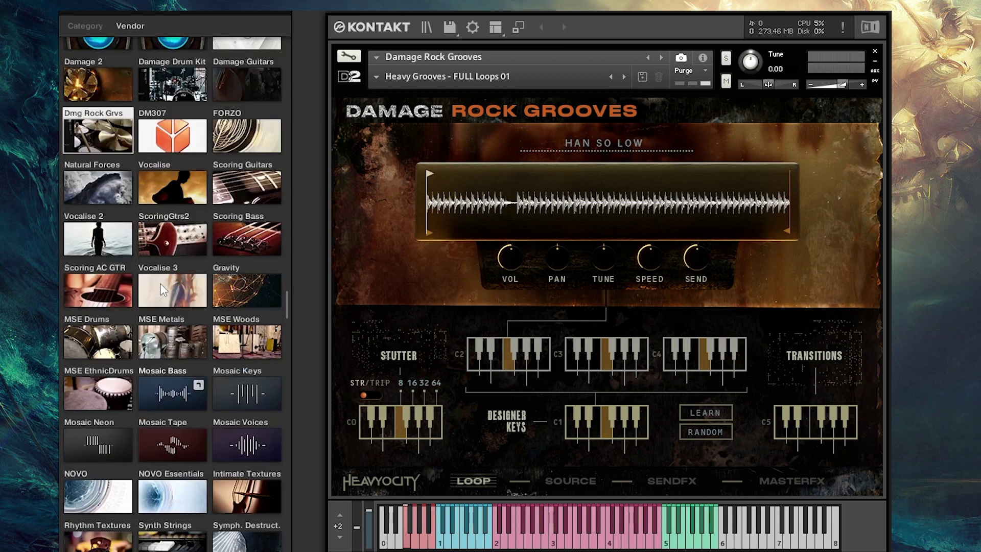
scroll(161, 286, "up", 3)
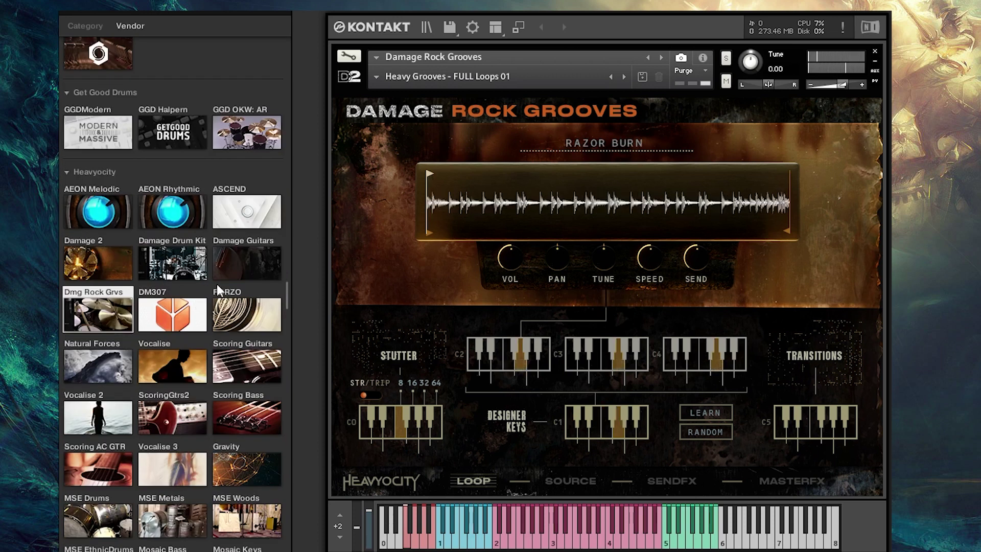
left_click_drag(403, 417, 384, 431)
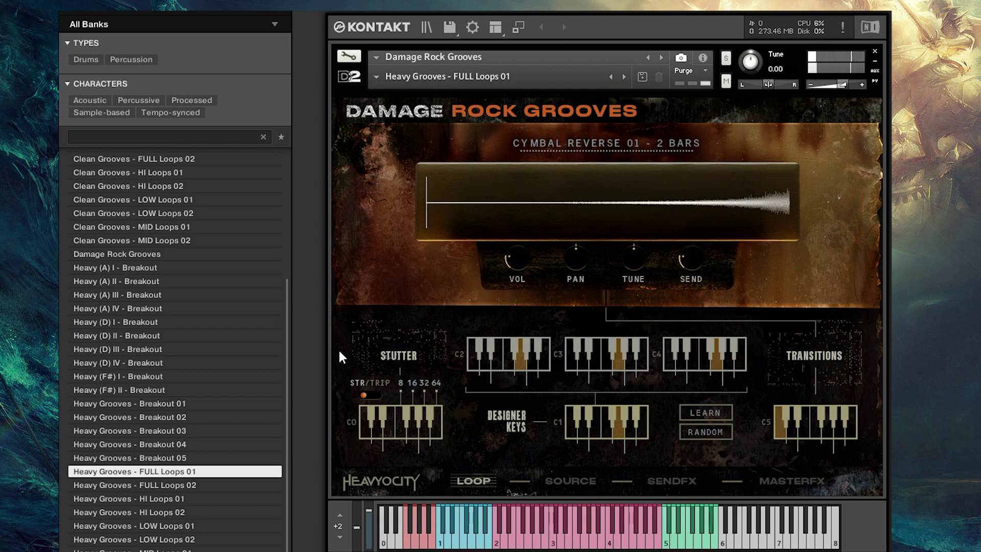
Load the preset Heavy (D) III - Breakout, followed by the main Damage Rock Grooves patch
left_click(152, 348)
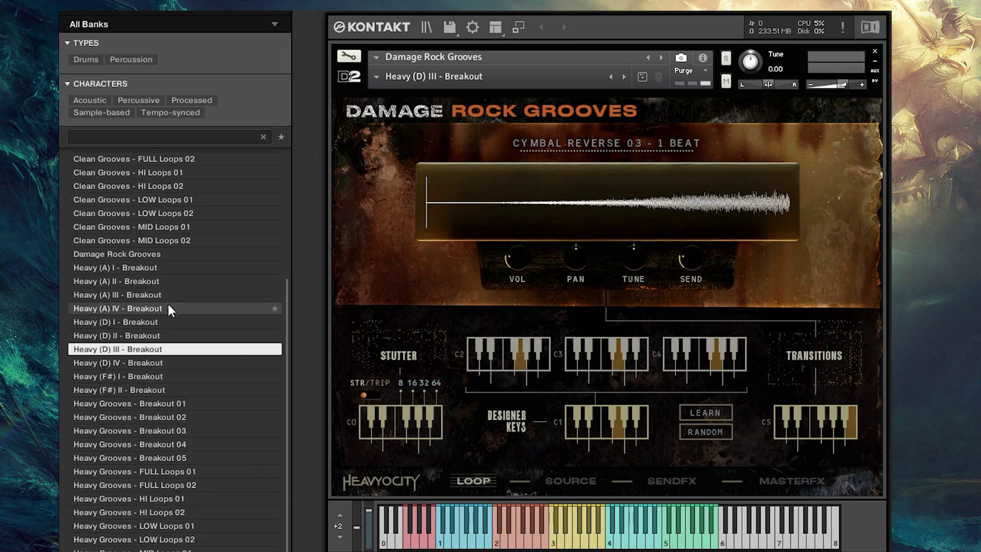
scroll(175, 267, "up", 1)
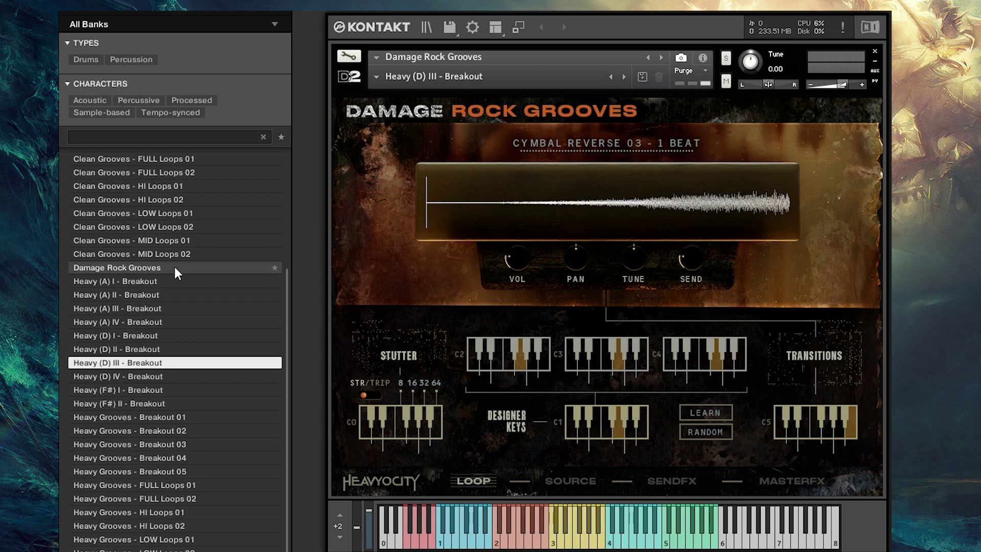
left_click(174, 266)
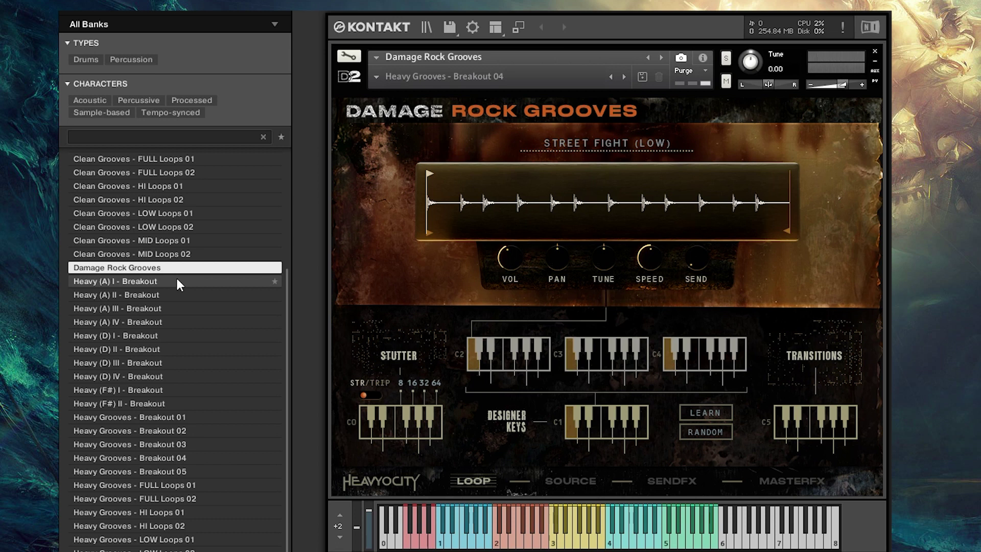
Reopen the Damage Guitars library and load the preset 01 Heavy Guitar Riff Menu I (A)
scroll(177, 282, "up", 1)
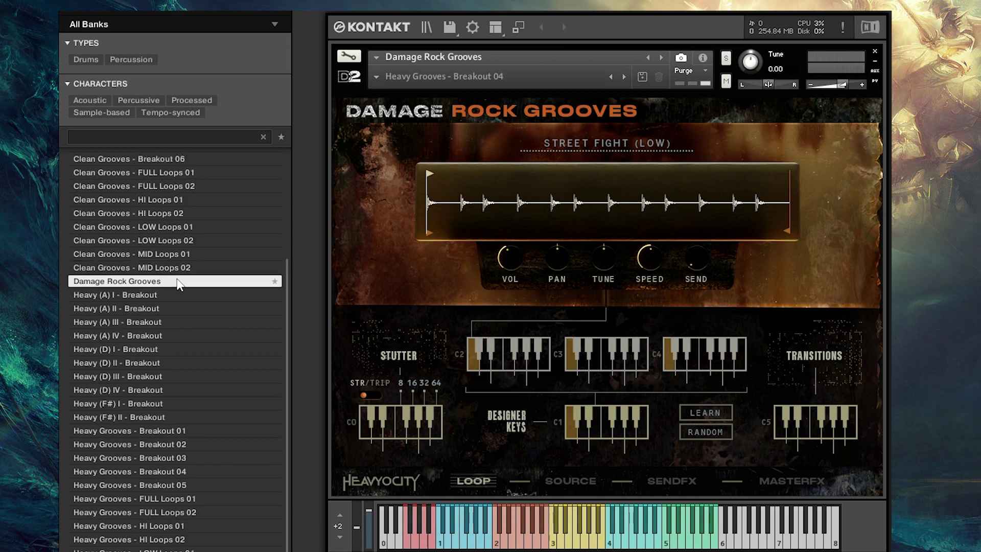
scroll(178, 284, "up", 3)
scroll(179, 284, "up", 5)
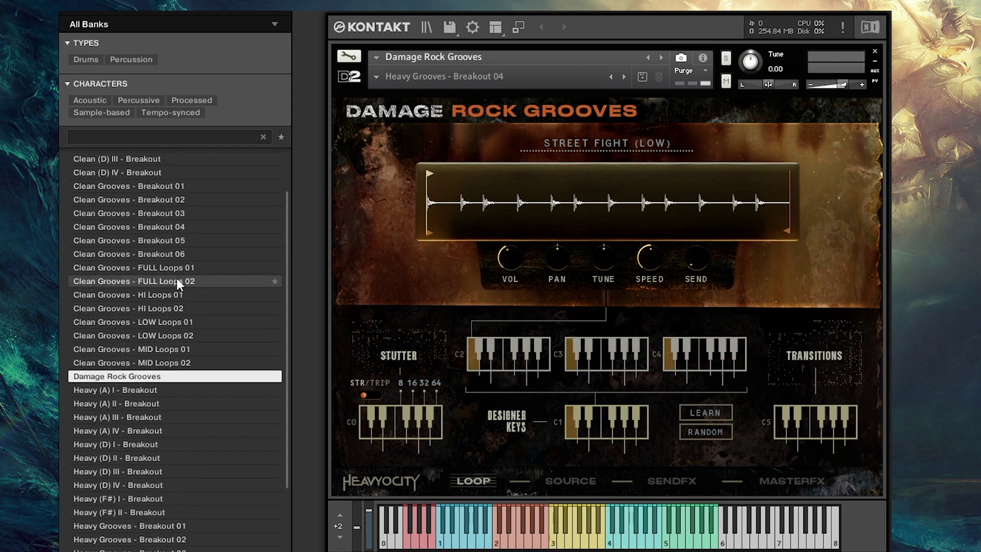
scroll(178, 284, "up", 3)
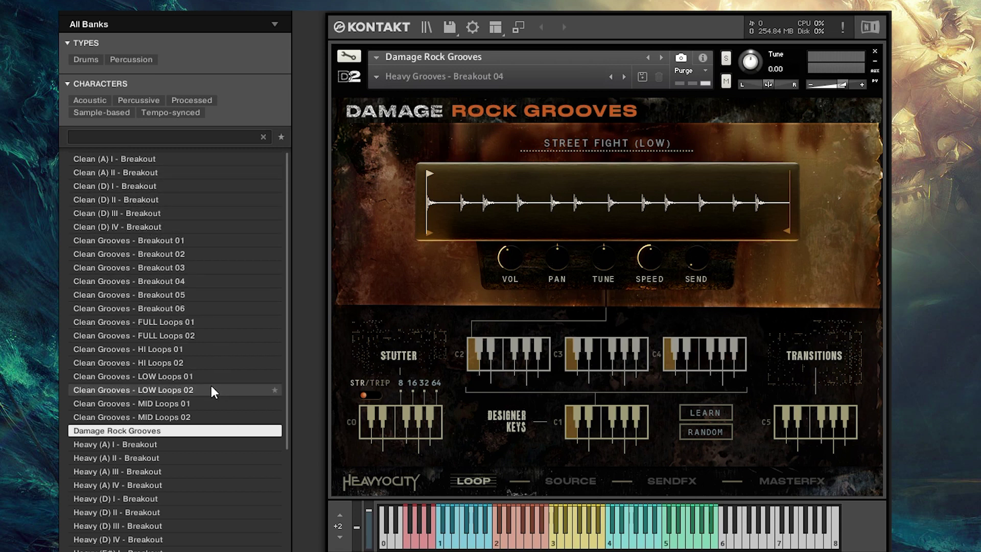
scroll(211, 388, "down", 13)
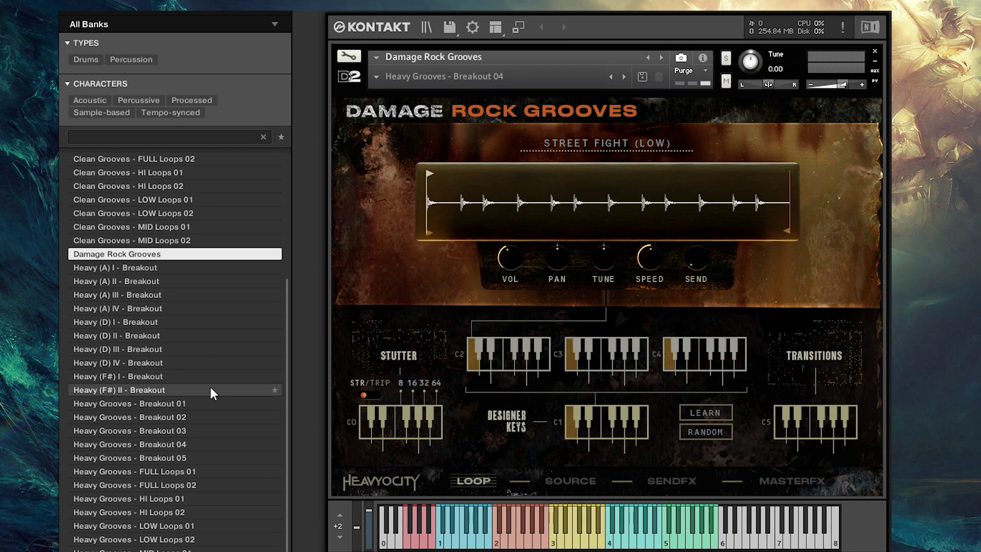
scroll(209, 384, "up", 4)
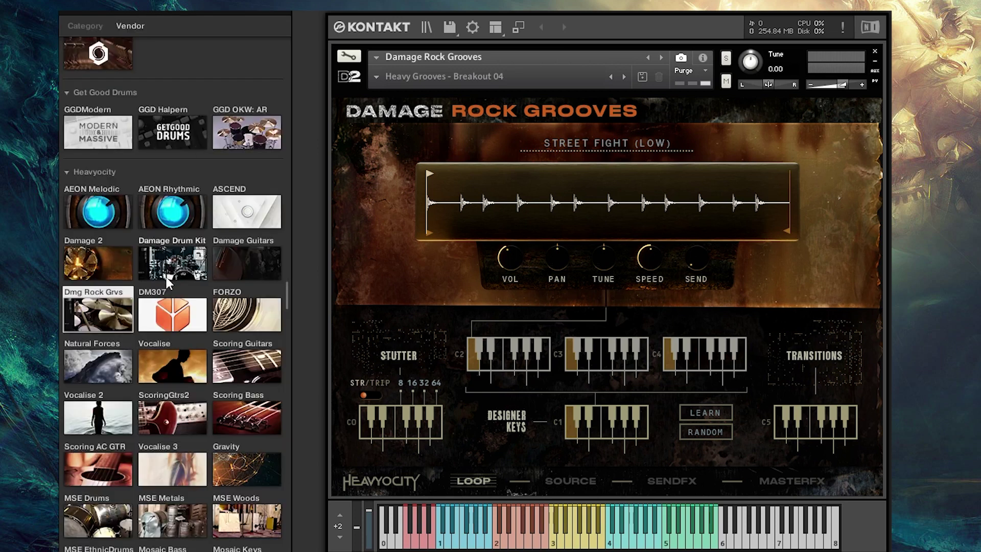
left_click(249, 258)
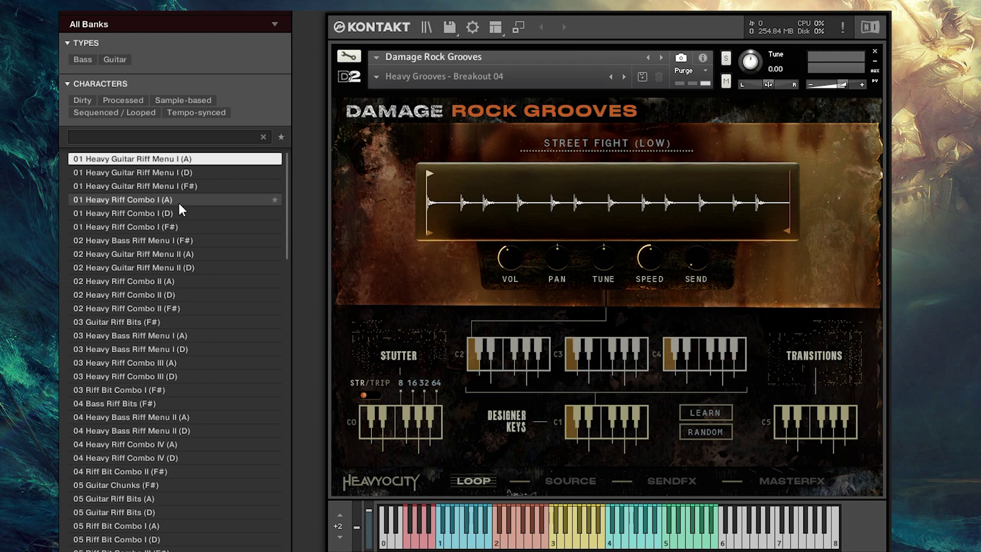
left_click(188, 158)
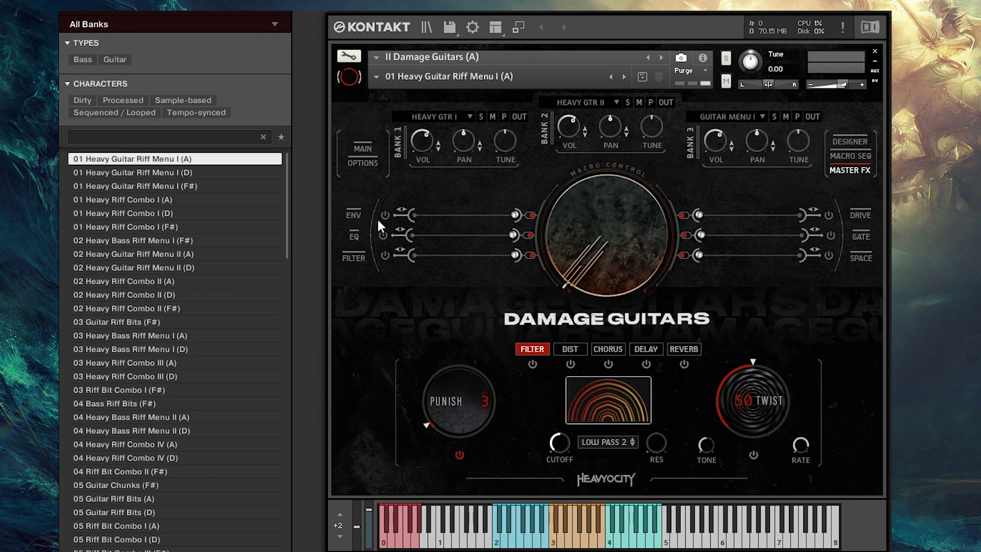
Examine the sound source choices offered for Bank 1, Bank 2 and Bank 3, leaving each selection as it is
left_click_drag(572, 276, 475, 245)
left_click(384, 254)
left_click(435, 116)
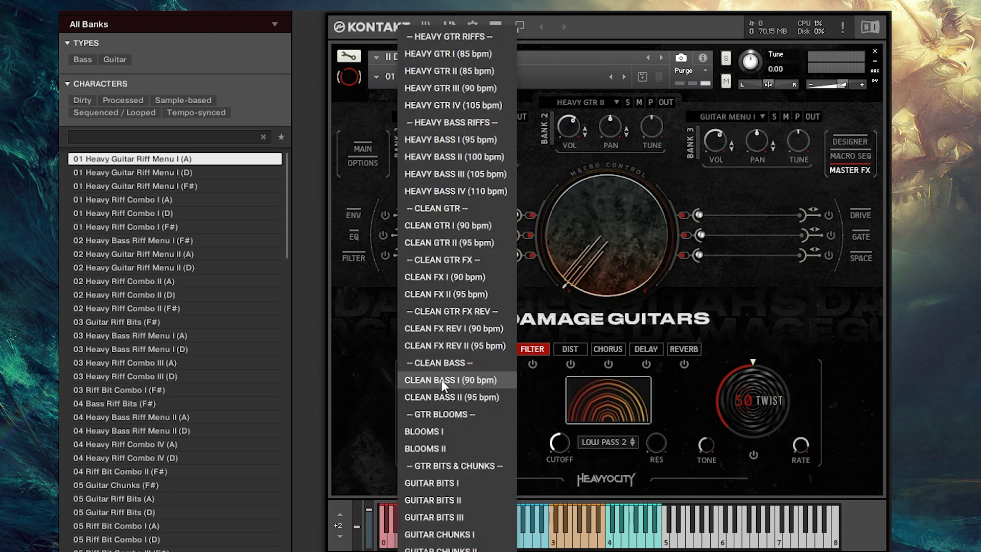
left_click(357, 331)
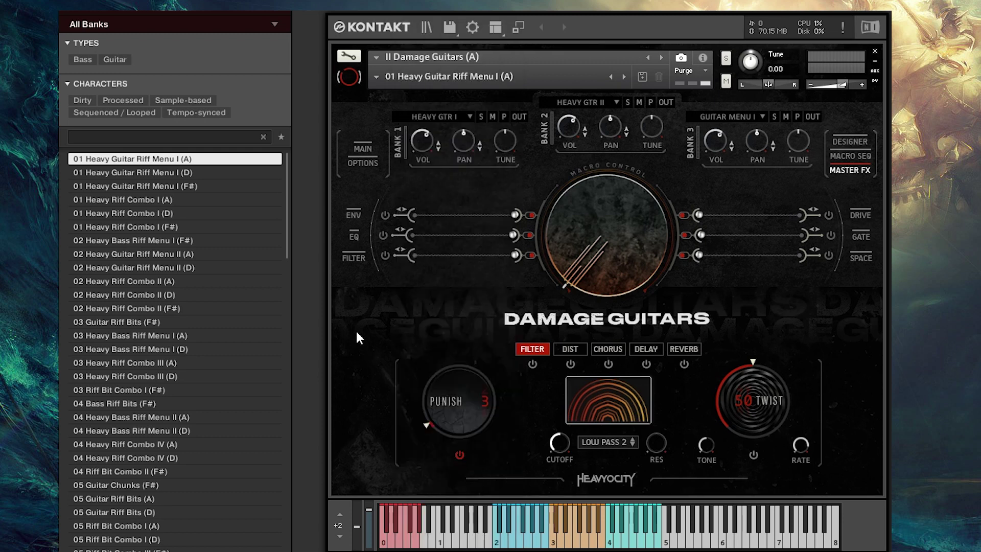
left_click(578, 103)
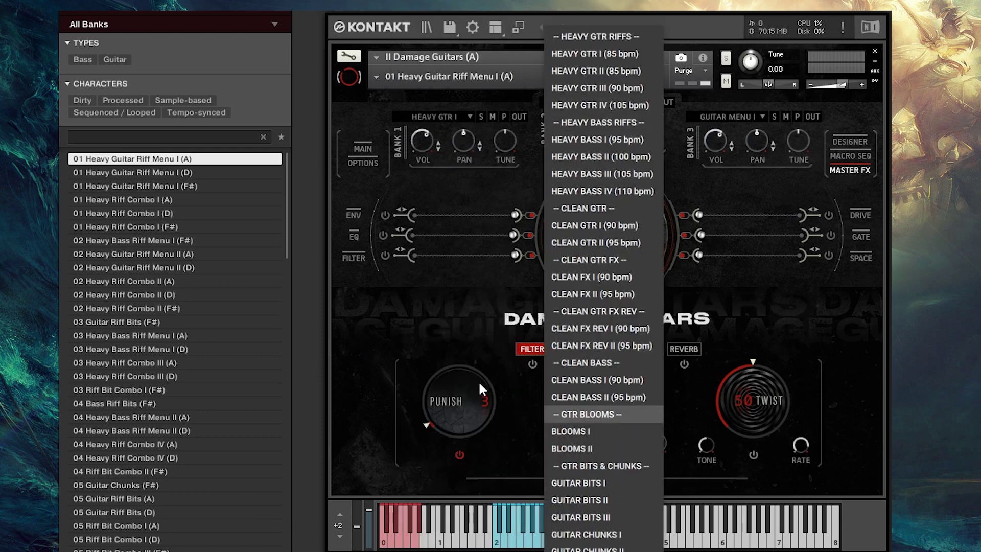
left_click(462, 304)
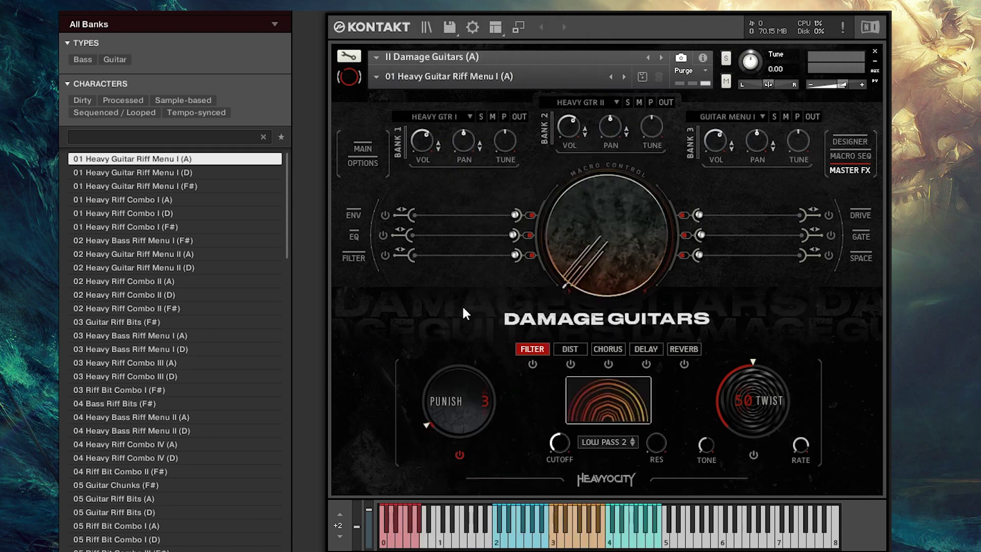
left_click(730, 109)
left_click(422, 320)
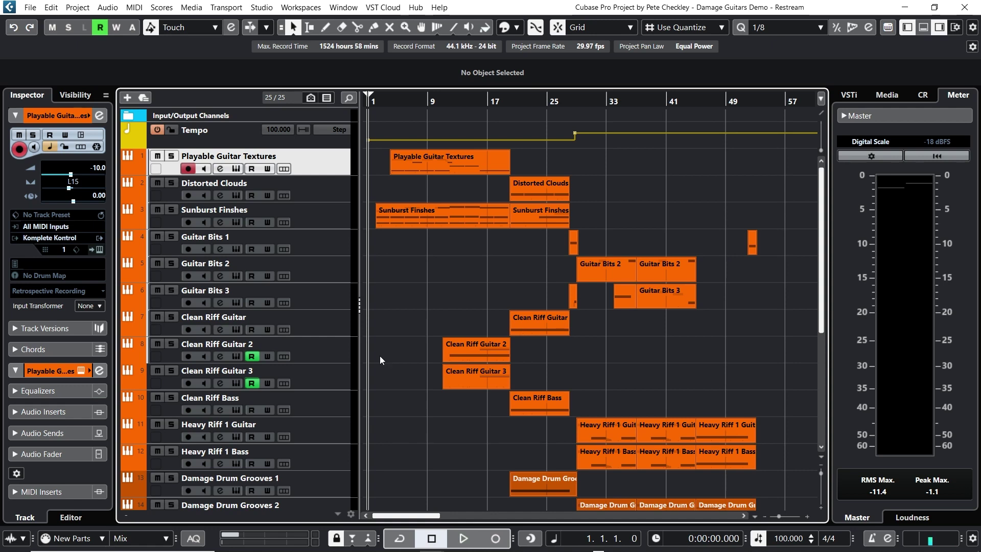
Switch to the Damage Guitars Demo project in Cubase, review its tracks and solo the Playable Guitar Textures track
scroll(381, 358, "down", 3)
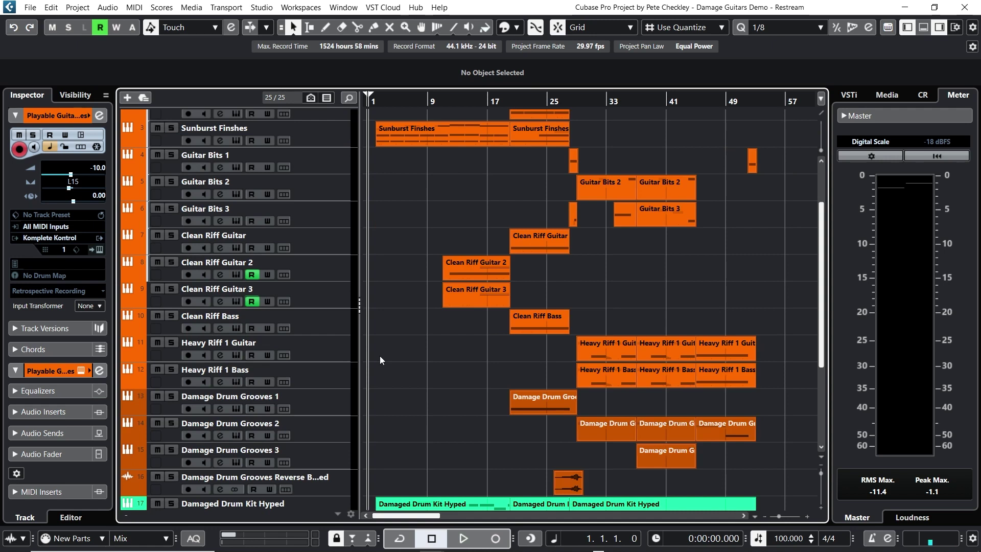
scroll(380, 357, "down", 6)
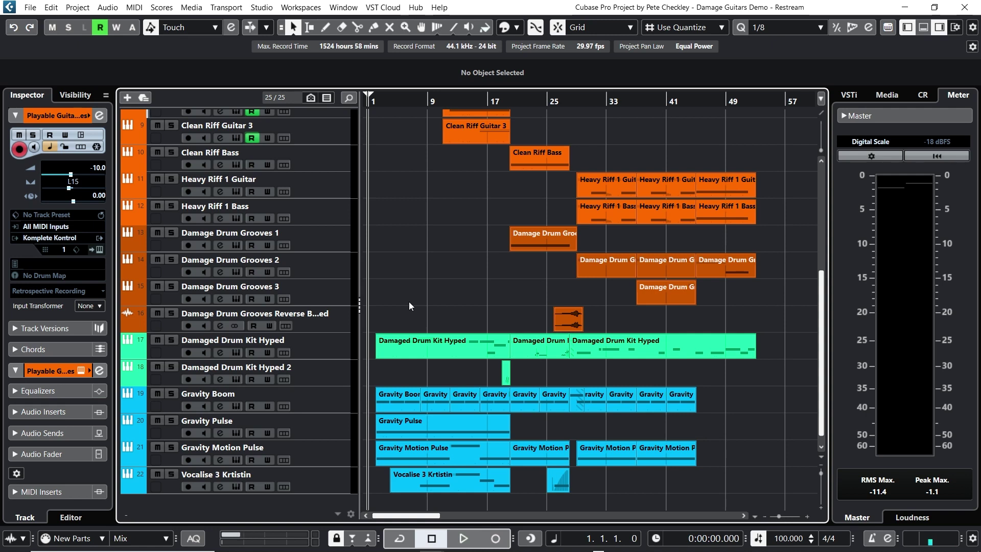
scroll(409, 302, "up", 8)
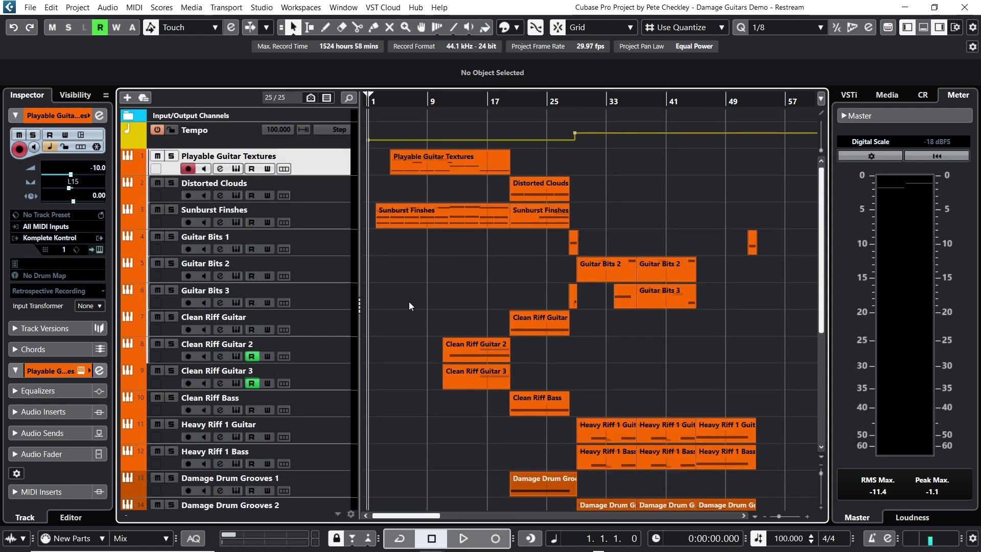
left_click(169, 159)
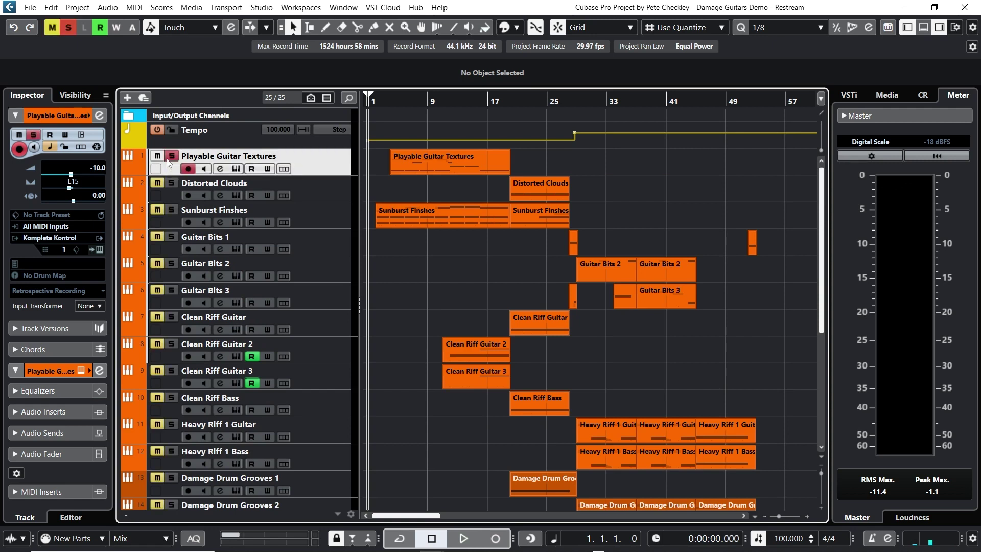
Add Sunburst Finshes, Clean Riff Guitar 2 and Clean Riff Guitar 3 to the solo and play the intro from bar 2 to about bar 19
left_click(171, 210)
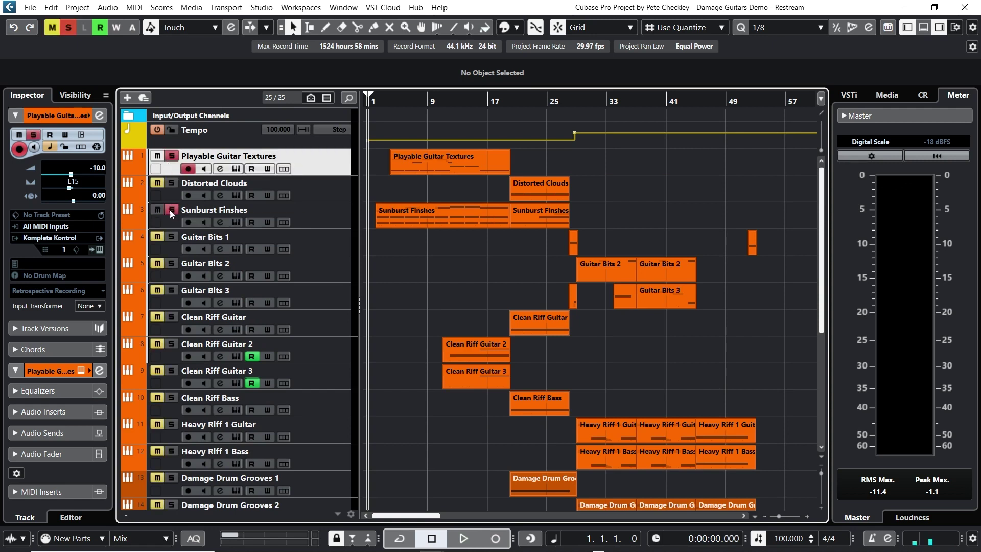
left_click(375, 100)
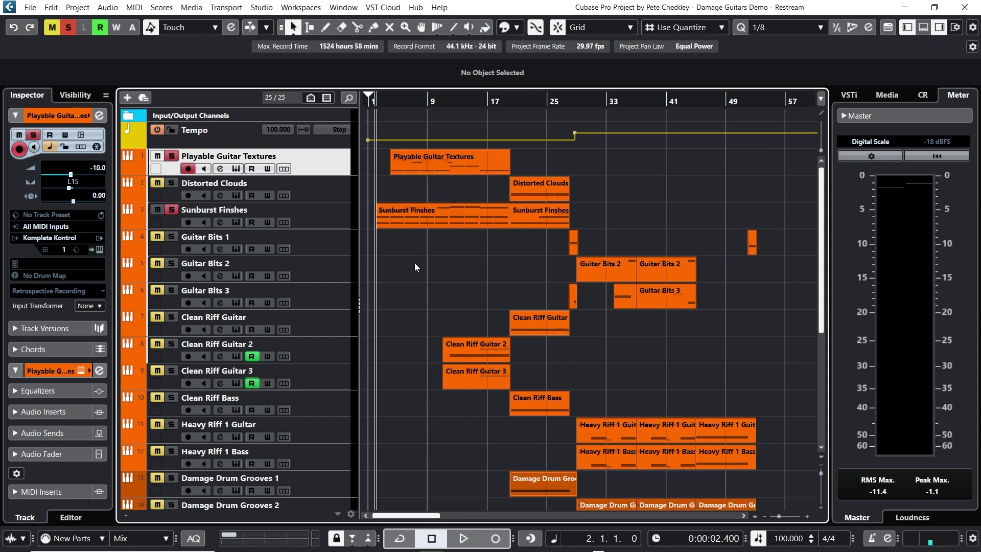
left_click(171, 345)
left_click(170, 370)
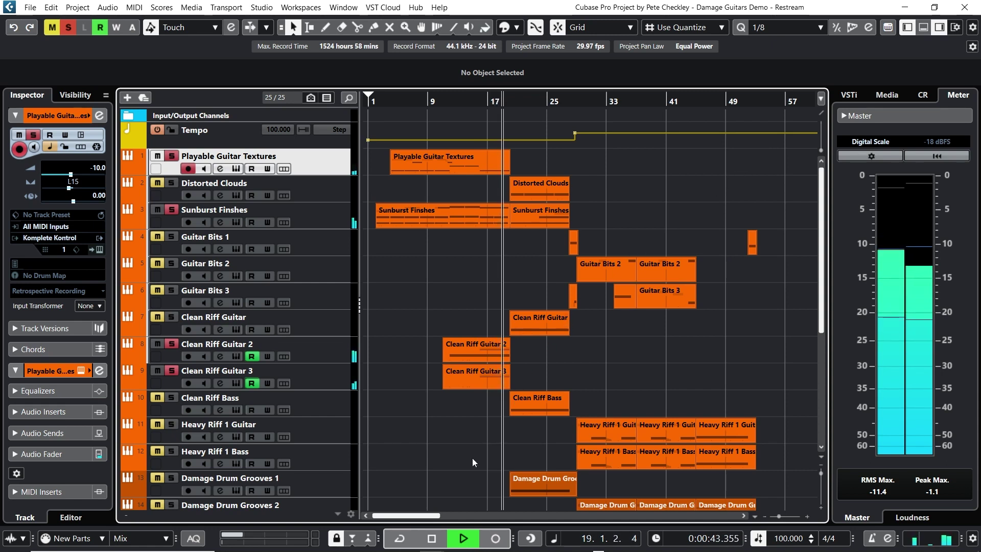
left_click(431, 538)
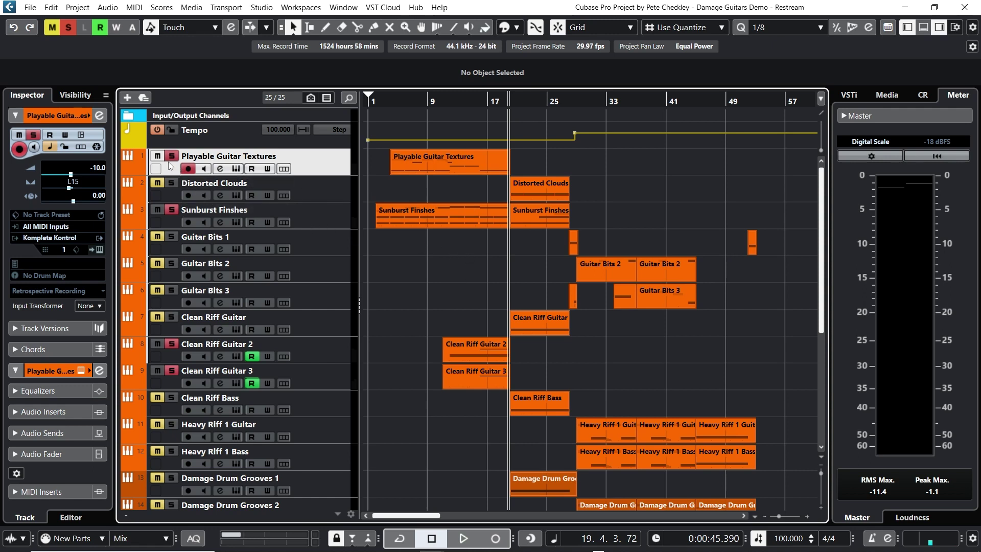
Clear all solos, solo the Damaged Drum Kit Hyped track and play it from about bar 2 to bar 6
left_click(67, 27)
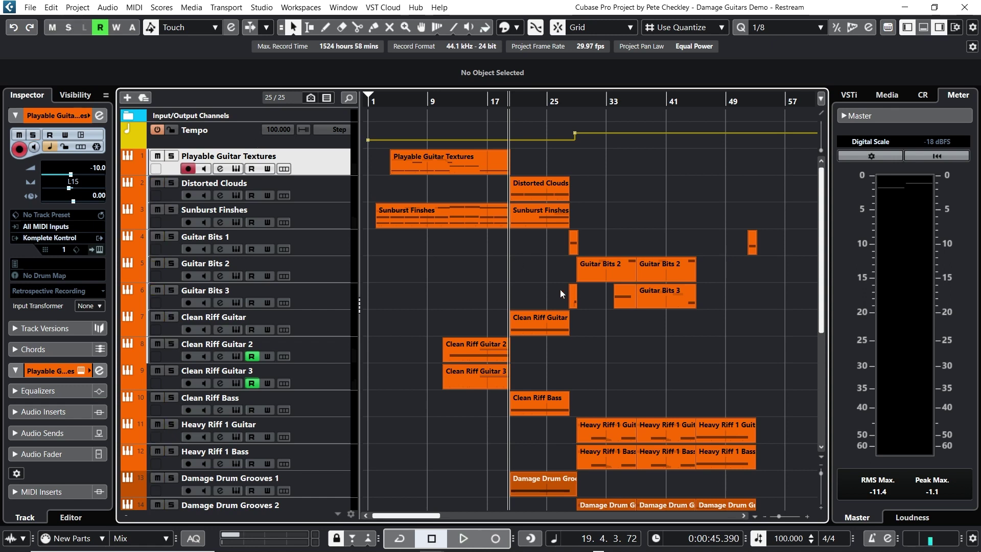
scroll(560, 289, "down", 4)
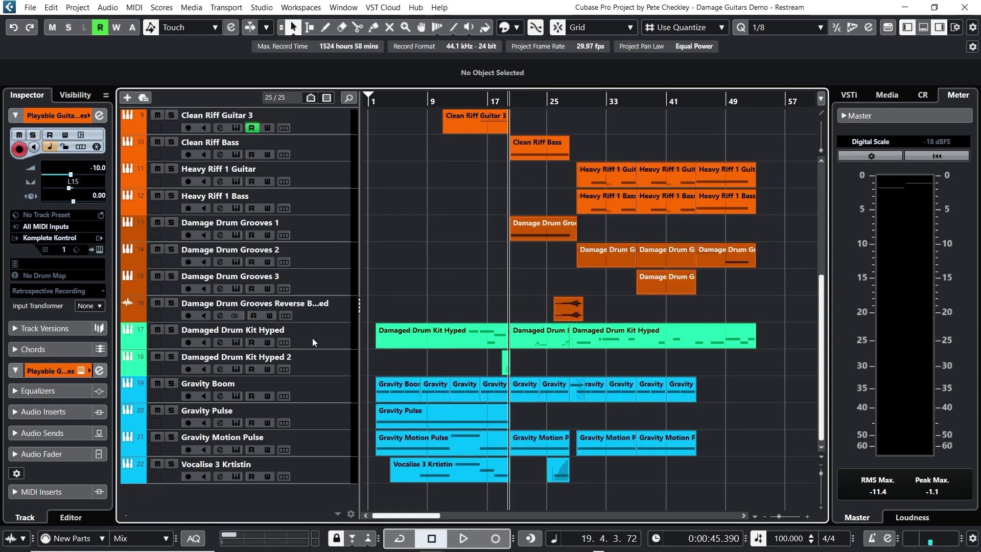
left_click(171, 330)
left_click_drag(372, 104, 373, 110)
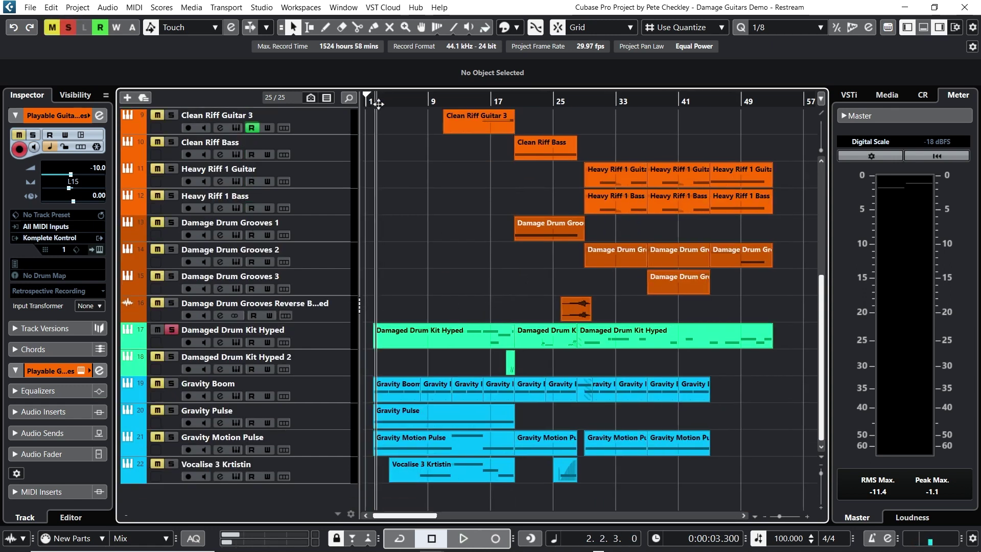
left_click(462, 538)
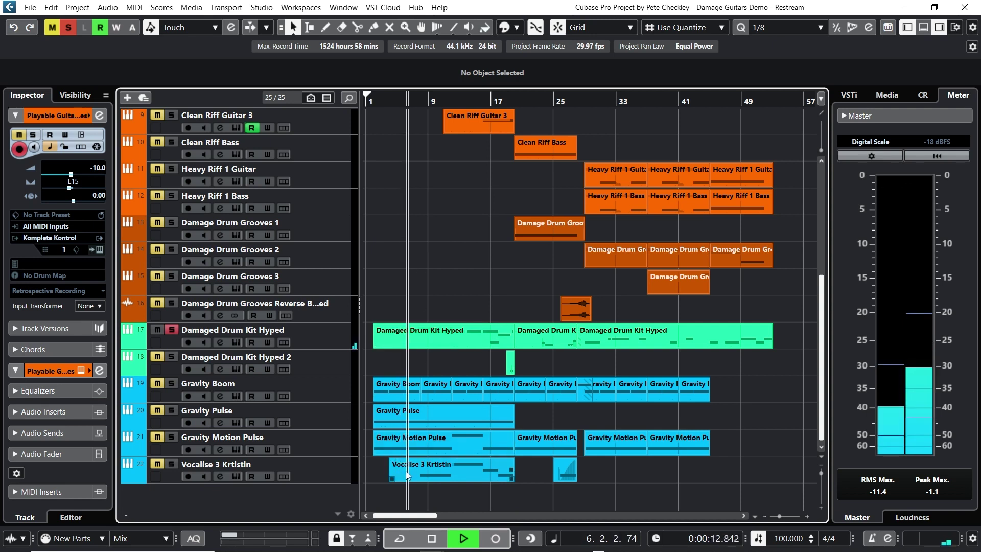
left_click(431, 537)
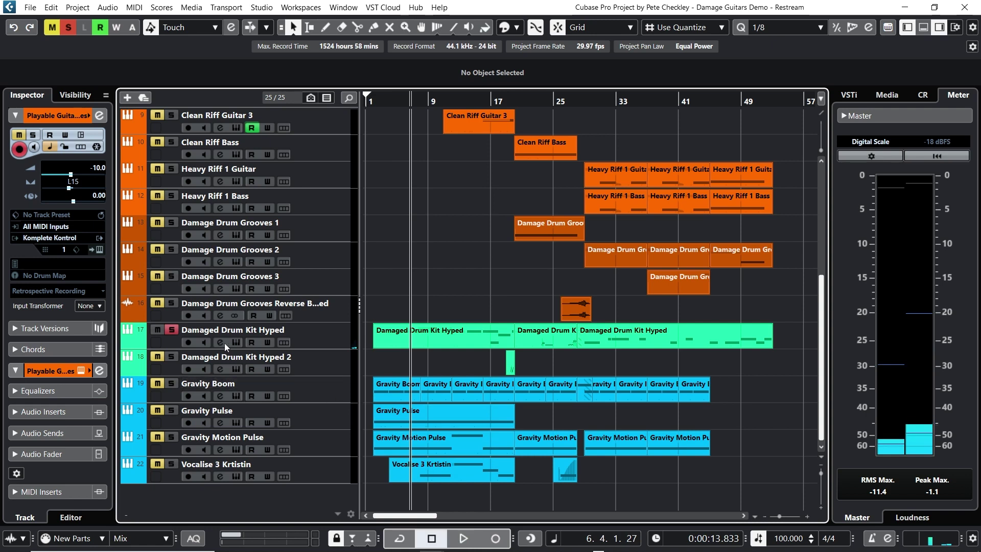
Unsolo Damaged Drum Kit Hyped, solo Gravity Boom, Gravity Pulse and Gravity Motion Pulse, and play them from bar 2 to about bar 7
left_click(171, 330)
left_click(173, 382)
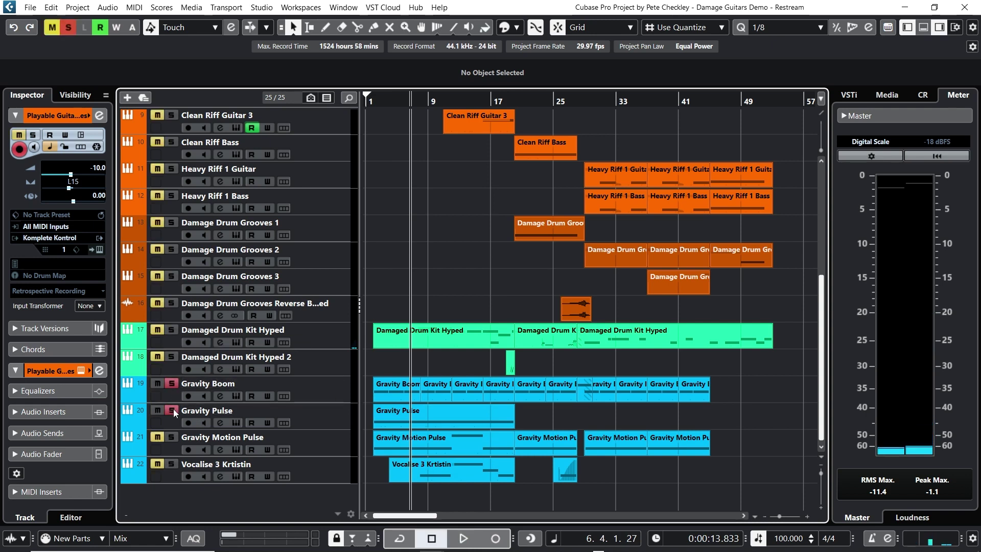
left_click(374, 104)
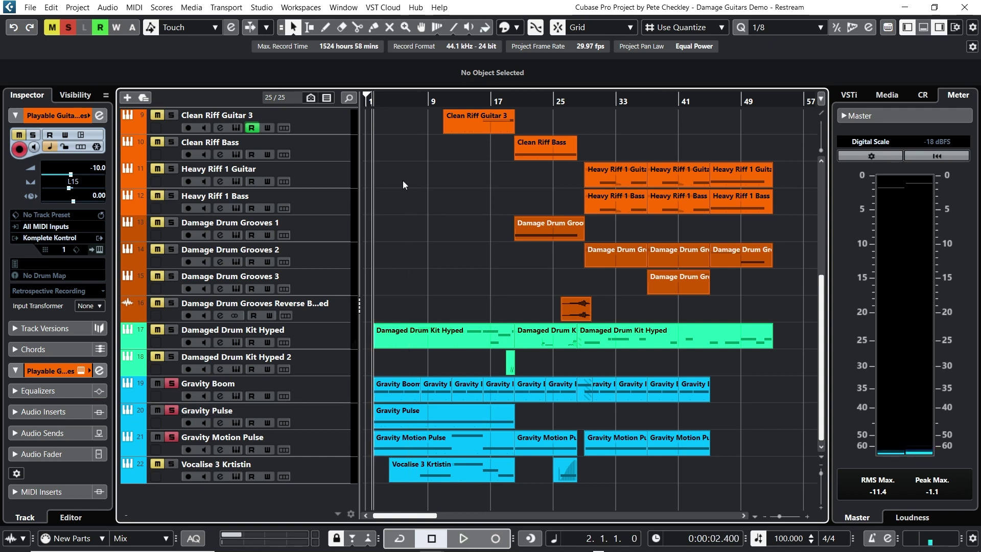
left_click(461, 538)
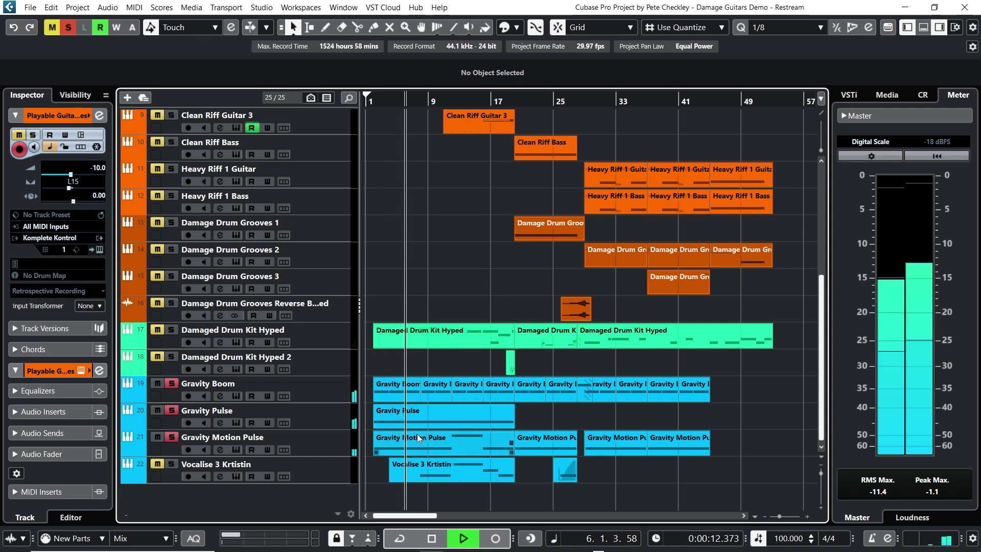
left_click(432, 538)
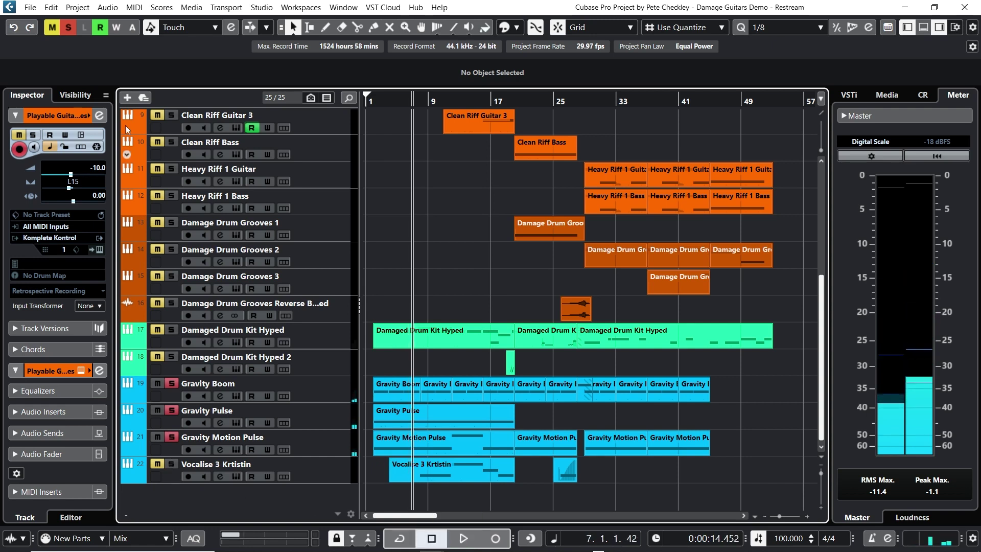
Clear all solos and play the full arrangement from bar 2 to about bar 20 while following its tracks
left_click(68, 27)
left_click(51, 27)
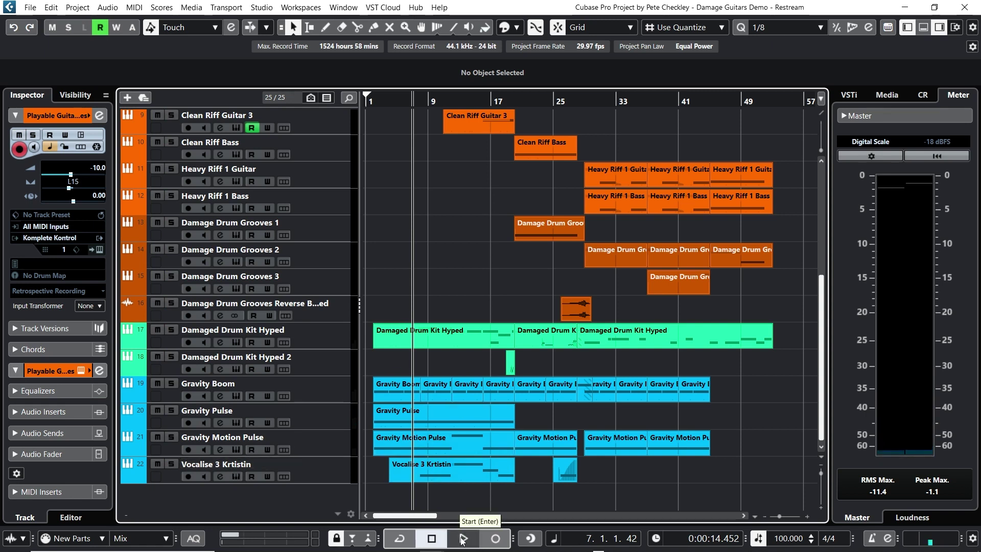
left_click_drag(375, 105, 377, 122)
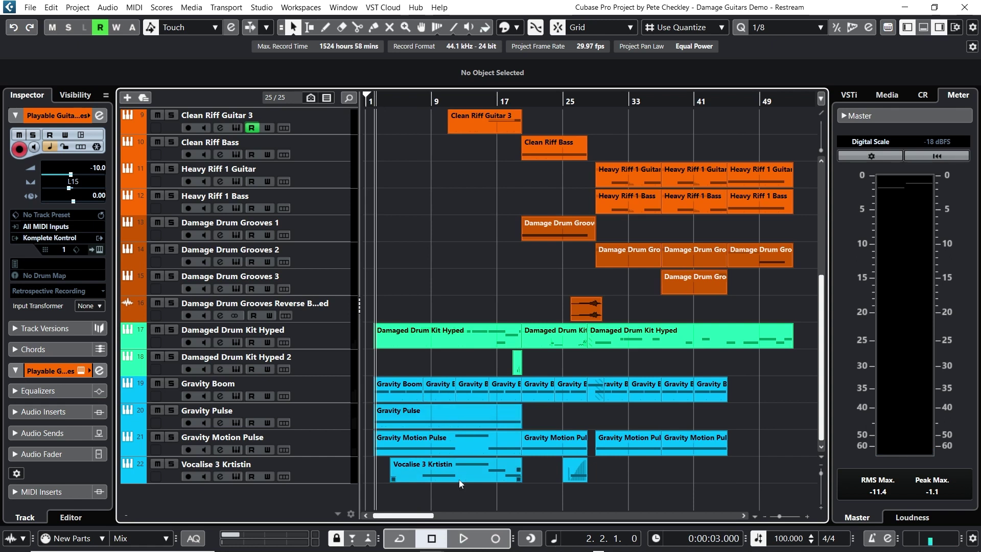
left_click(461, 536)
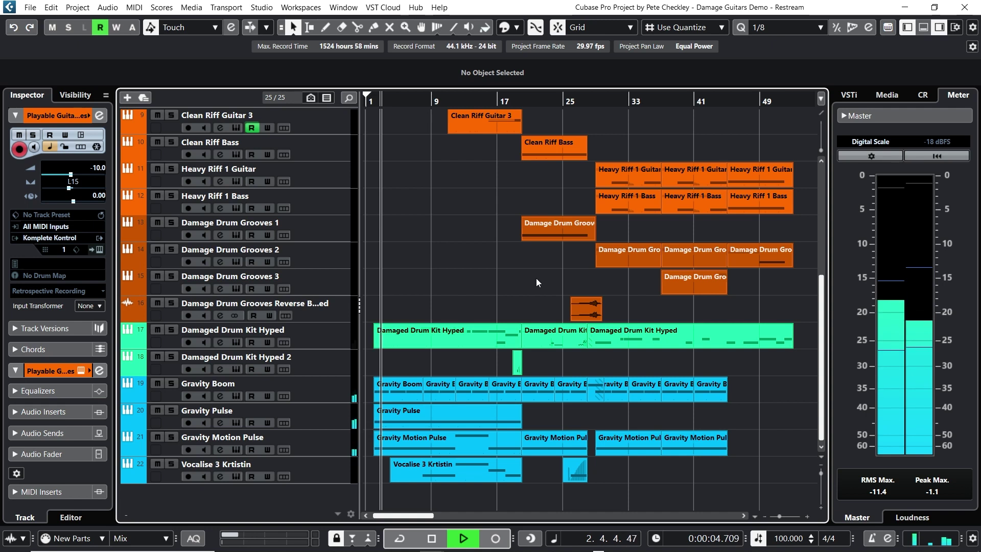
scroll(535, 278, "up", 3)
scroll(536, 278, "up", 3)
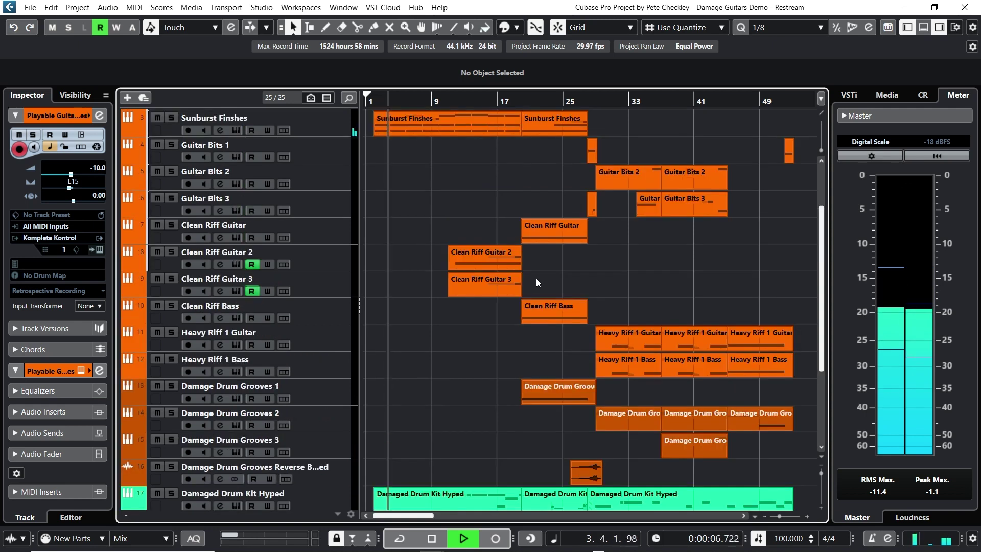
scroll(536, 278, "up", 3)
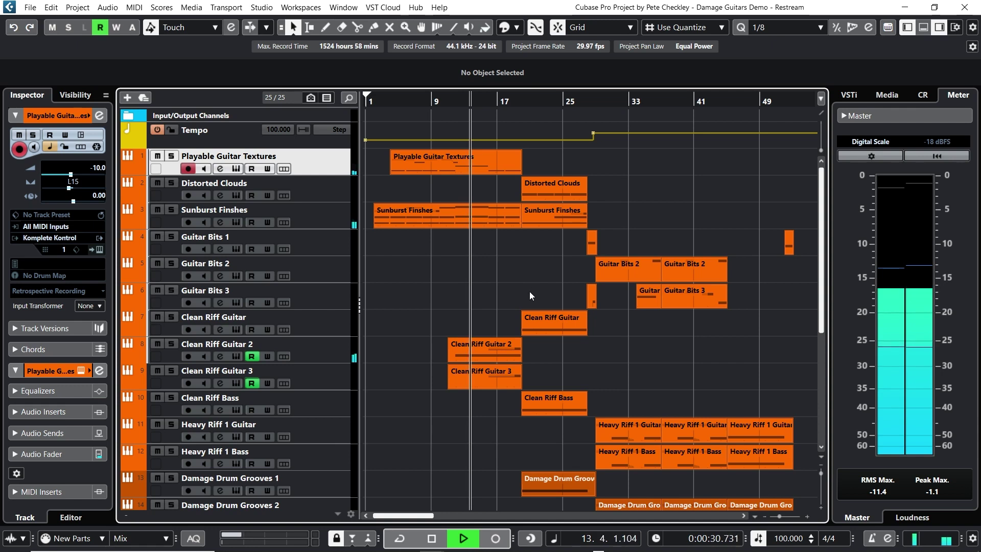
scroll(528, 293, "down", 3)
scroll(529, 293, "down", 3)
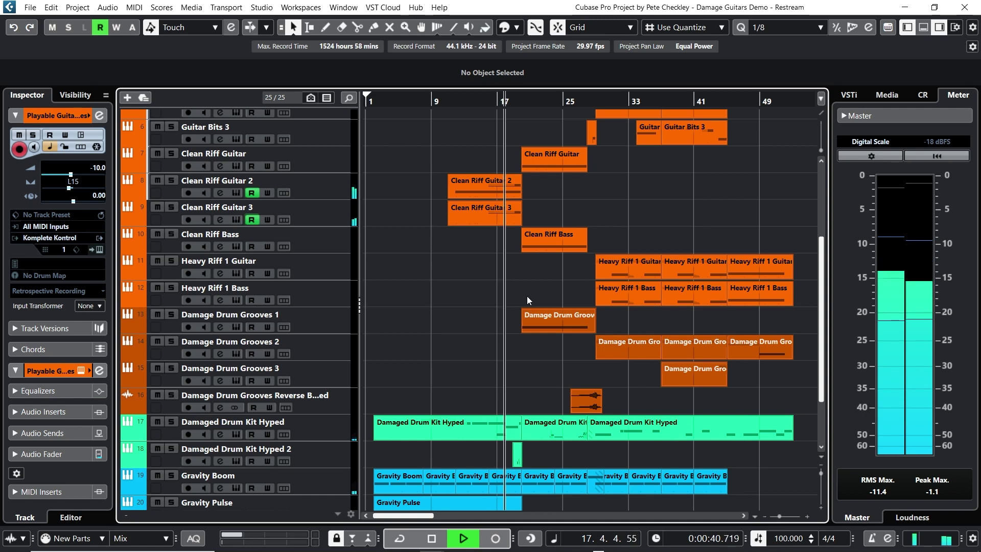
scroll(526, 296, "down", 3)
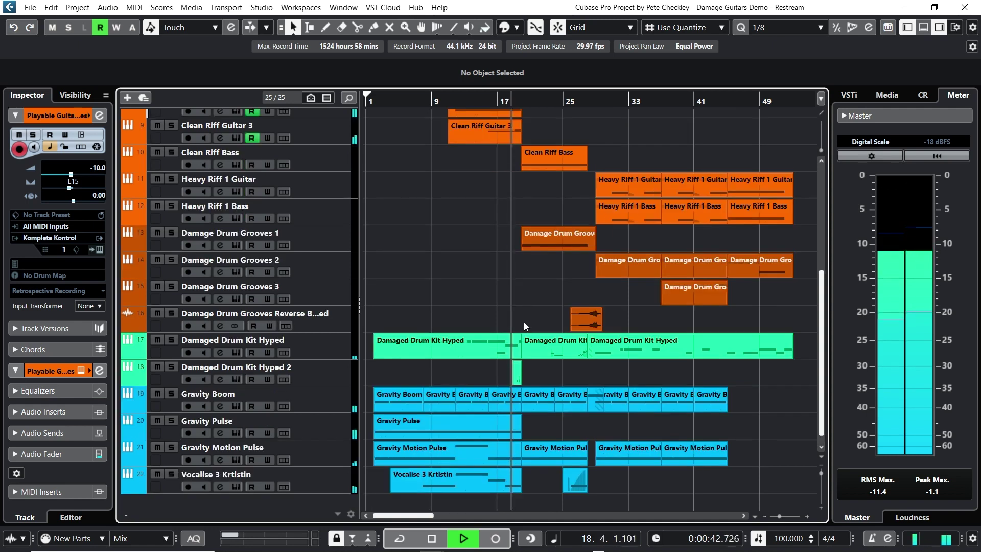
left_click(439, 535)
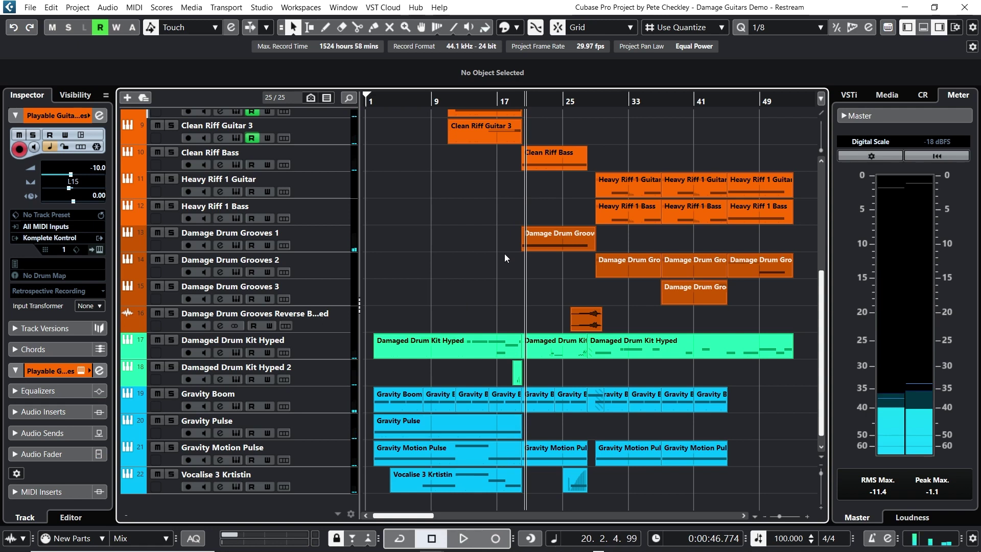
Review the arrangement's tracks, enlarge the timeline around bars 13 to 29 and place the playhead at bar 19
scroll(504, 253, "up", 8)
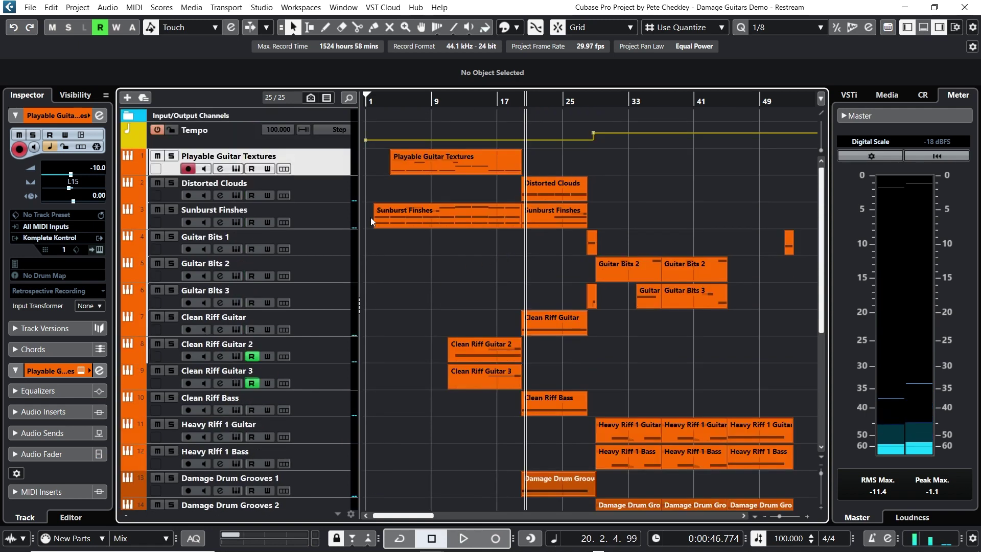
scroll(385, 376, "down", 5)
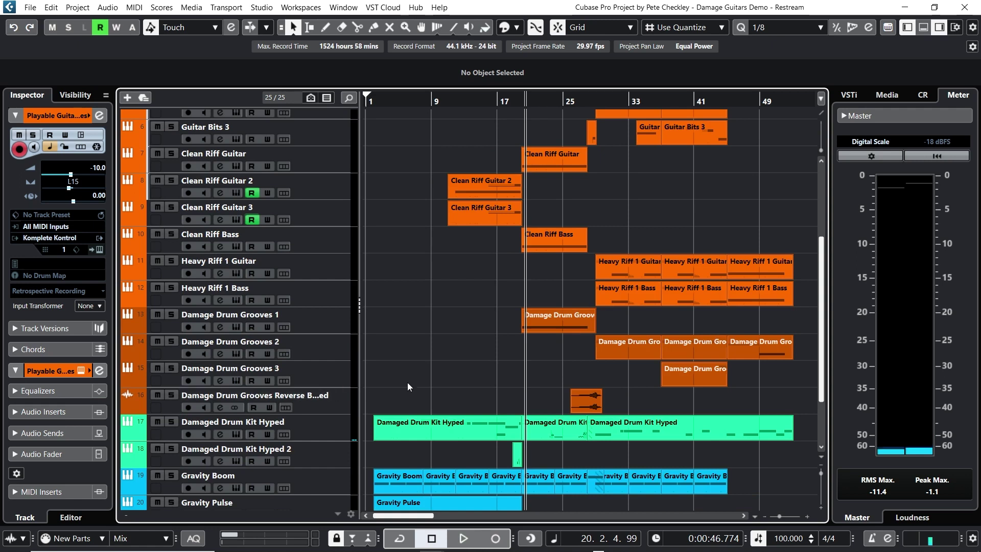
scroll(443, 355, "down", 4)
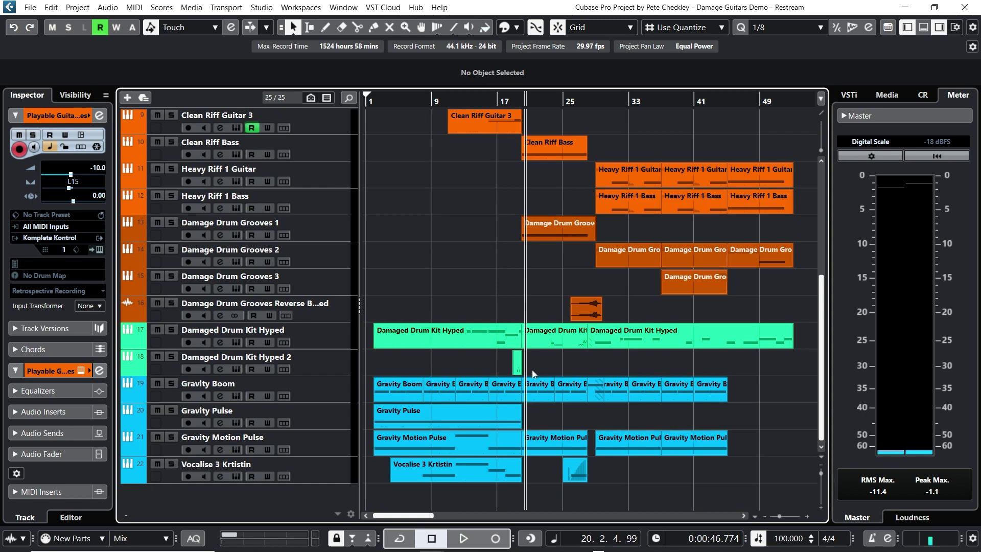
left_click_drag(503, 101, 528, 119)
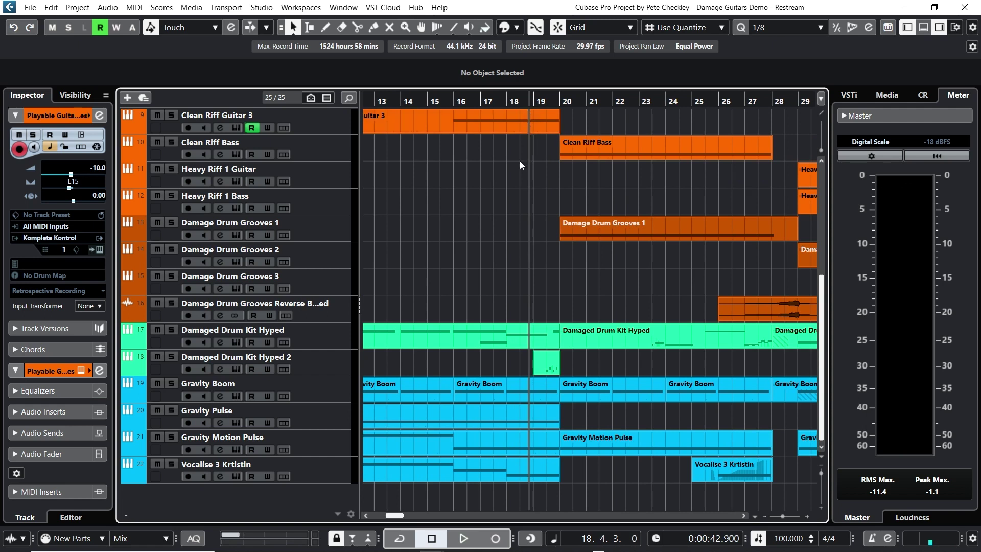
scroll(516, 166, "up", 3)
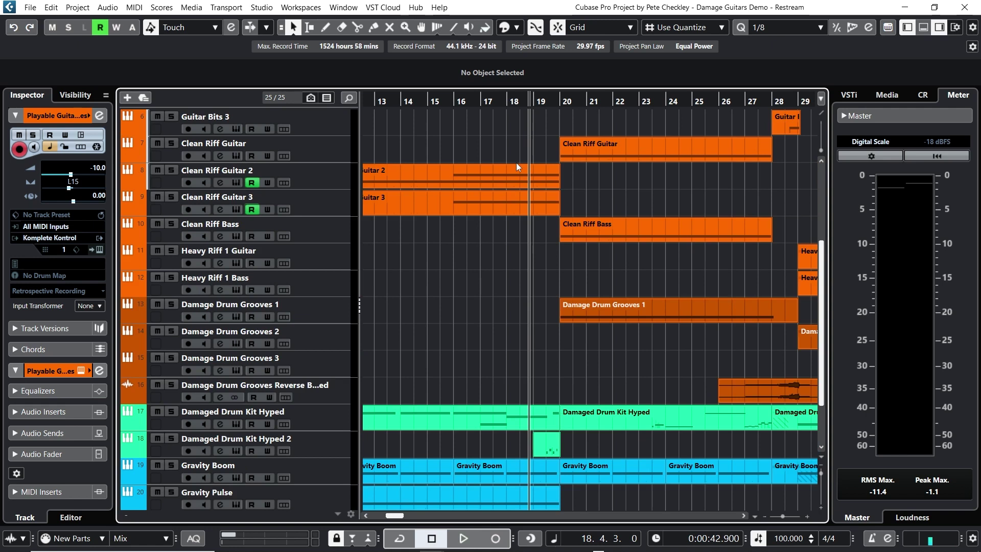
left_click(536, 102)
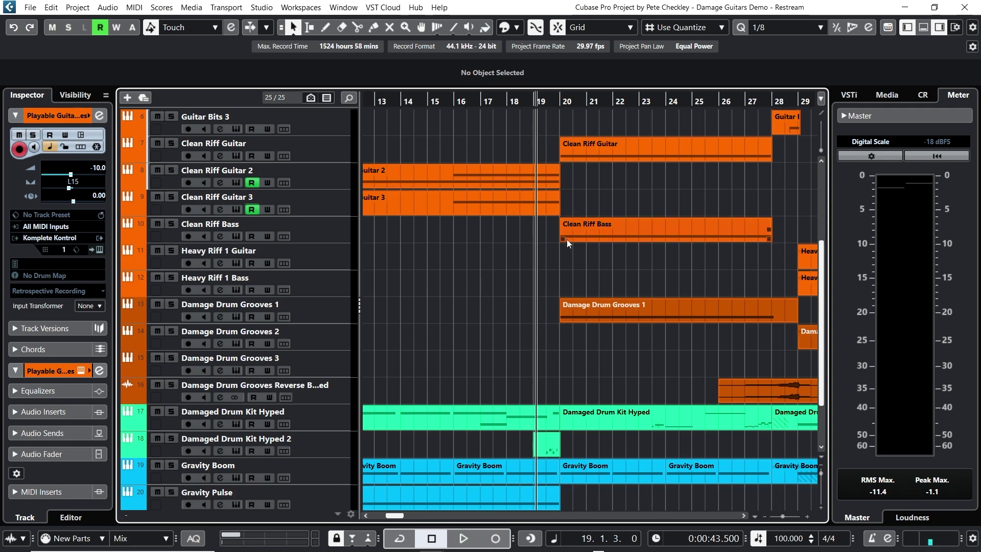
Solo the Distorted Clouds track, select it and play from bar 19 to about bar 24
scroll(547, 254, "up", 5)
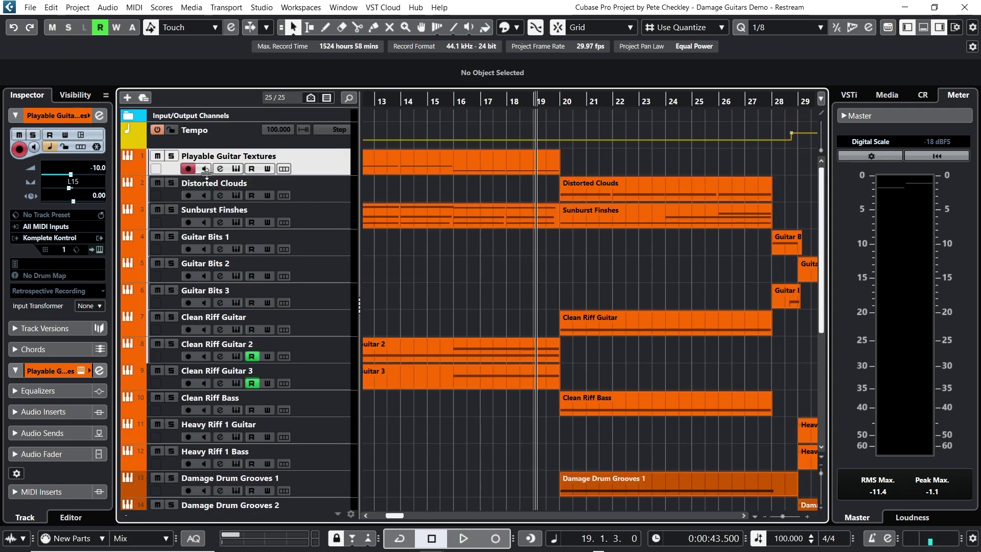
left_click(172, 184)
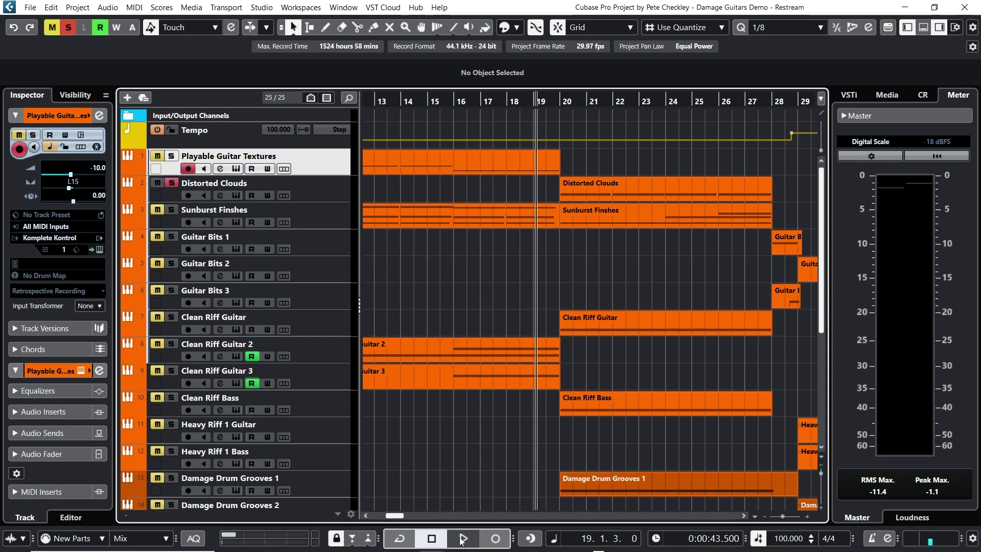
key("space")
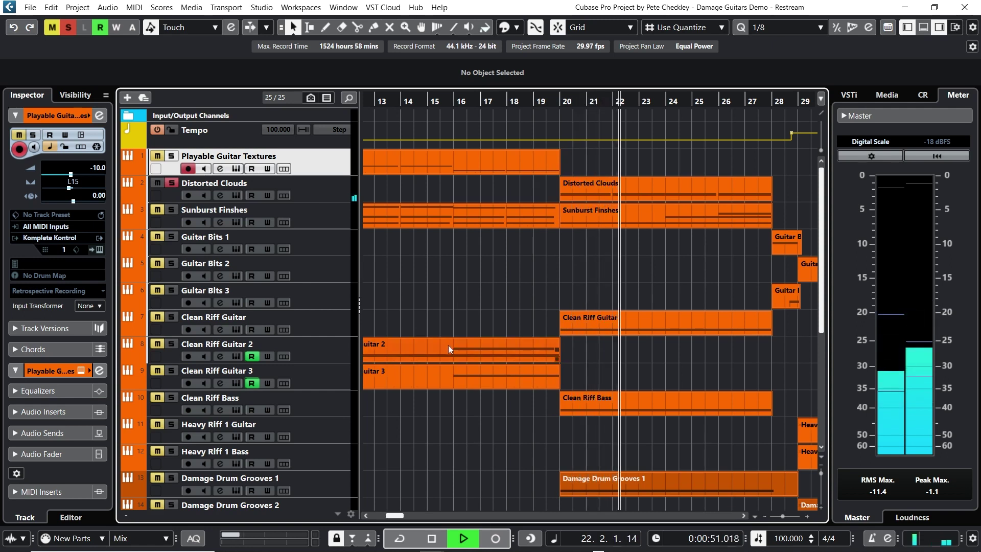
left_click(342, 198)
left_click(431, 538)
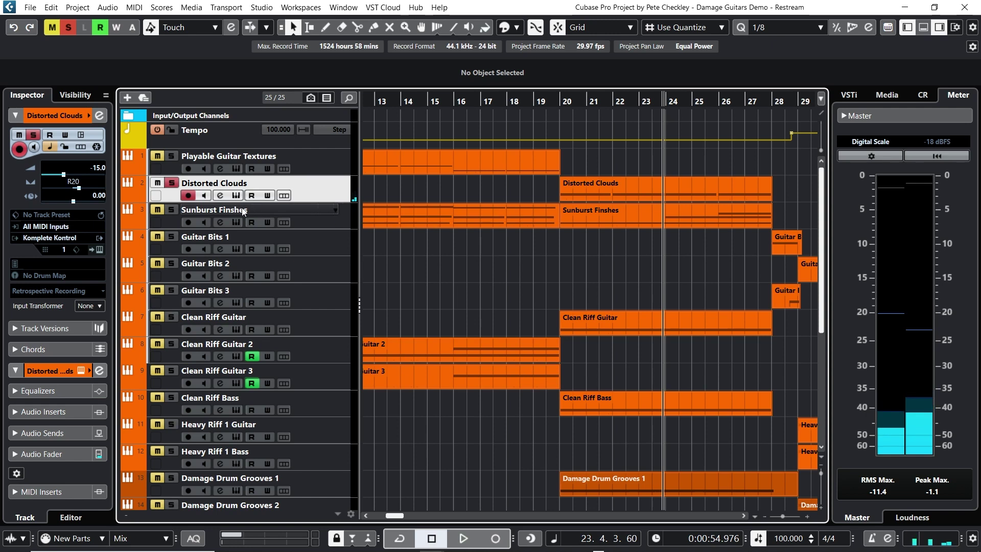
Add Sunburst Finshes to the solo and continue playback until about bar 26
left_click(167, 216)
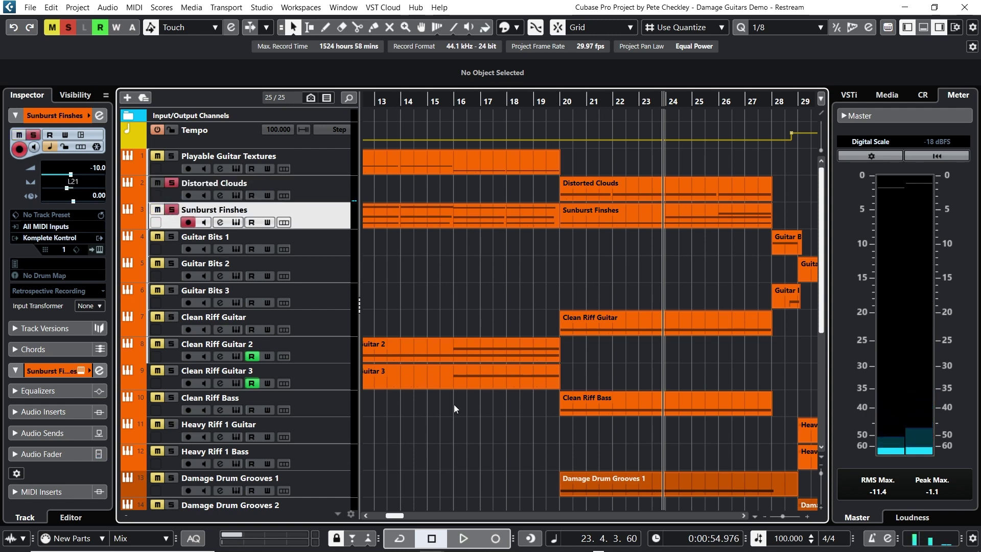
left_click(456, 538)
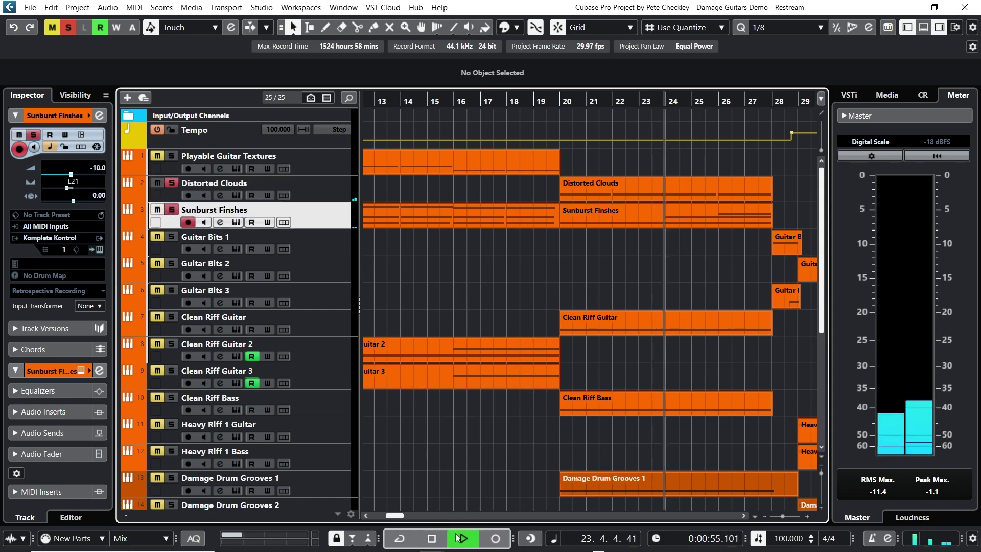
left_click(425, 540)
Solo only the Damage Drum Grooves 1 track and play it from bar 20 to about bar 23
scroll(591, 320, "down", 3)
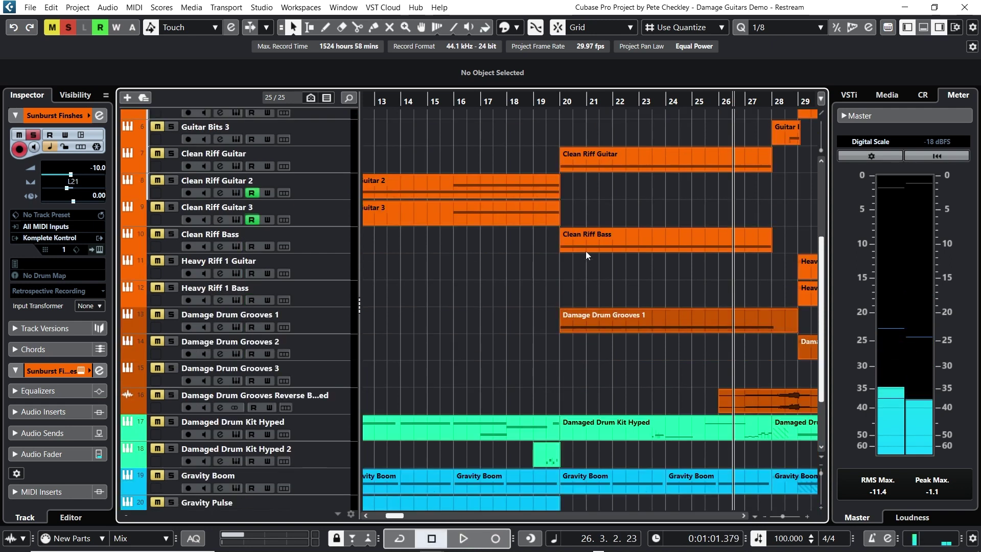
left_click(560, 97)
left_click(175, 315)
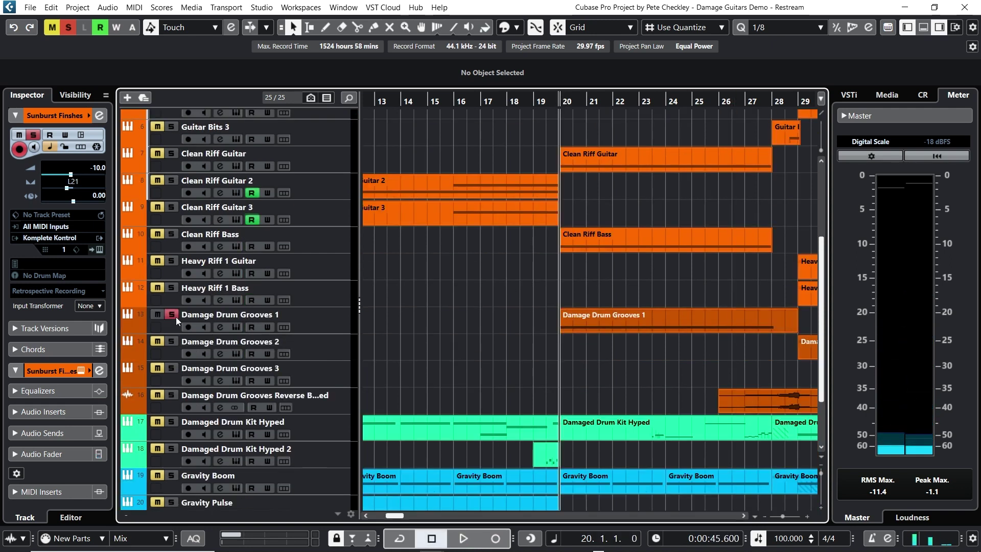
left_click(465, 538)
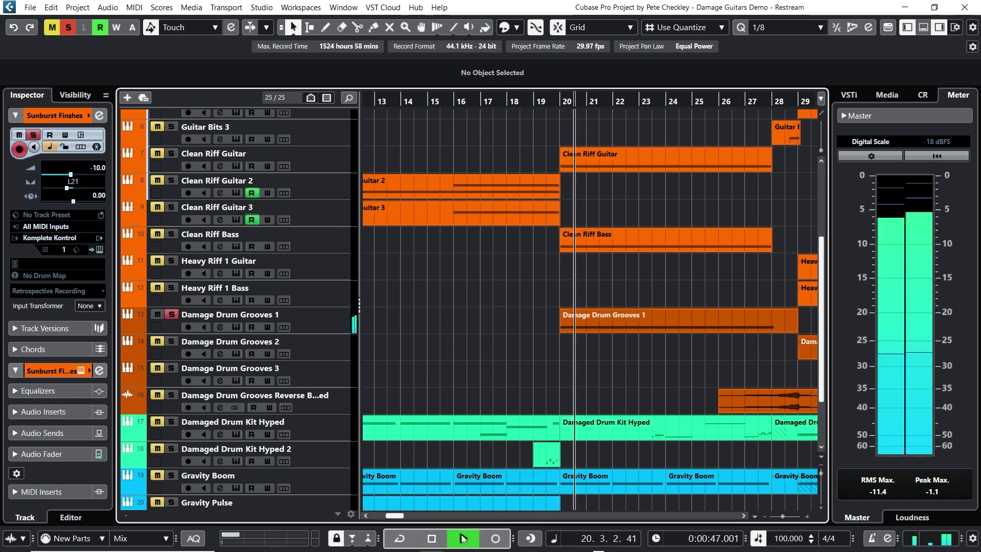
left_click(435, 539)
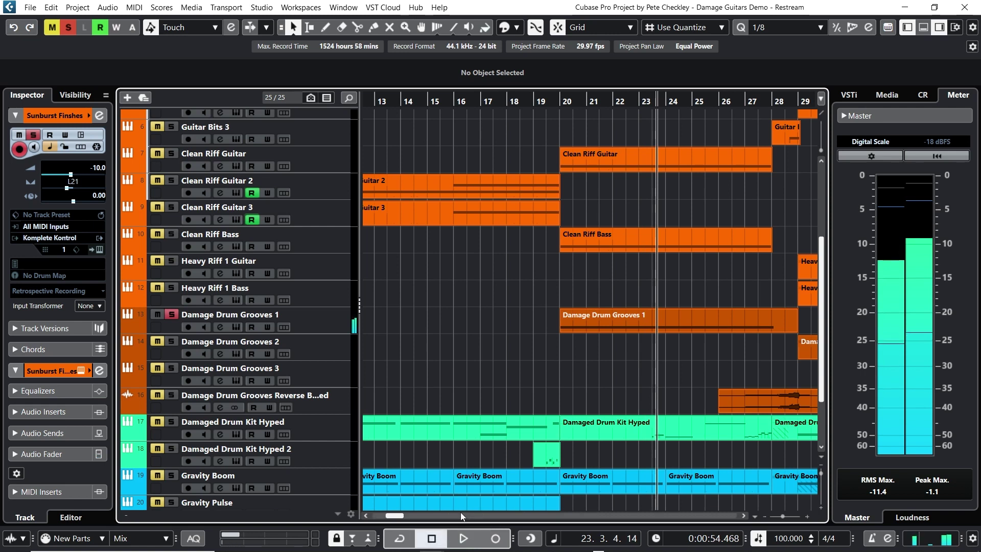
Add Damaged Drum Kit Hyped, Gravity Boom, Gravity Motion Pulse, Clean Riff Bass and Clean Riff Guitar to the solo and play bars 20 to 23
scroll(590, 315, "down", 3)
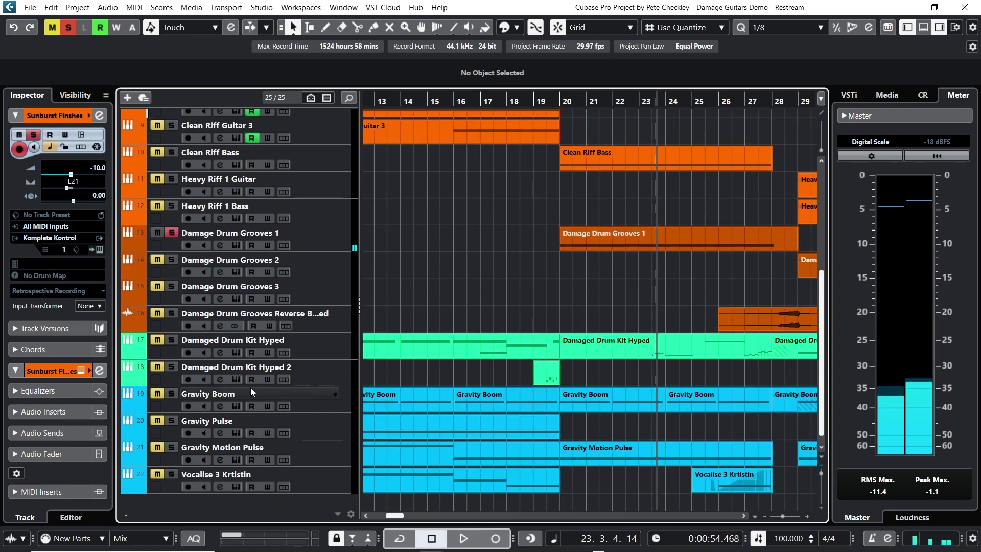
left_click(171, 447)
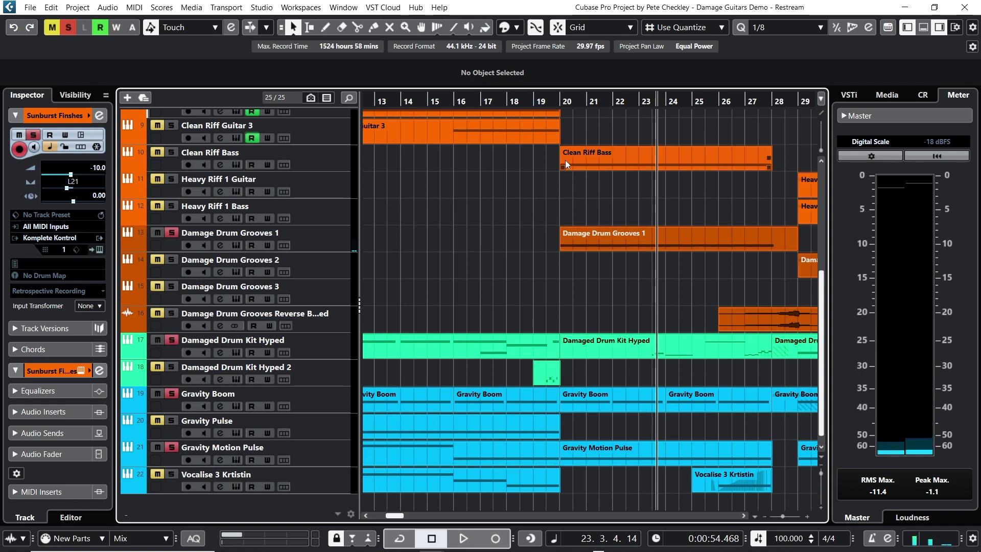
left_click(172, 152)
scroll(475, 137, "up", 3)
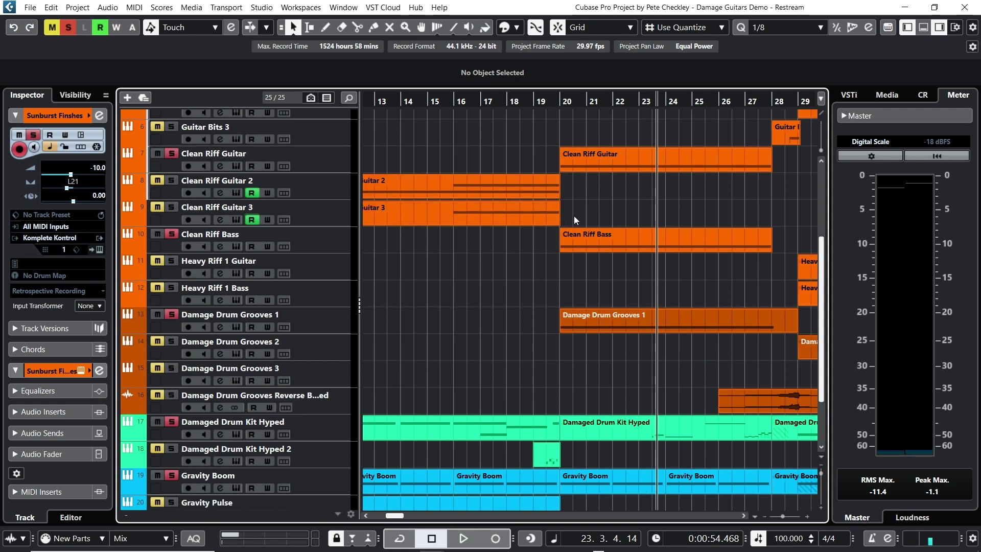
scroll(571, 216, "up", 3)
left_click(560, 100)
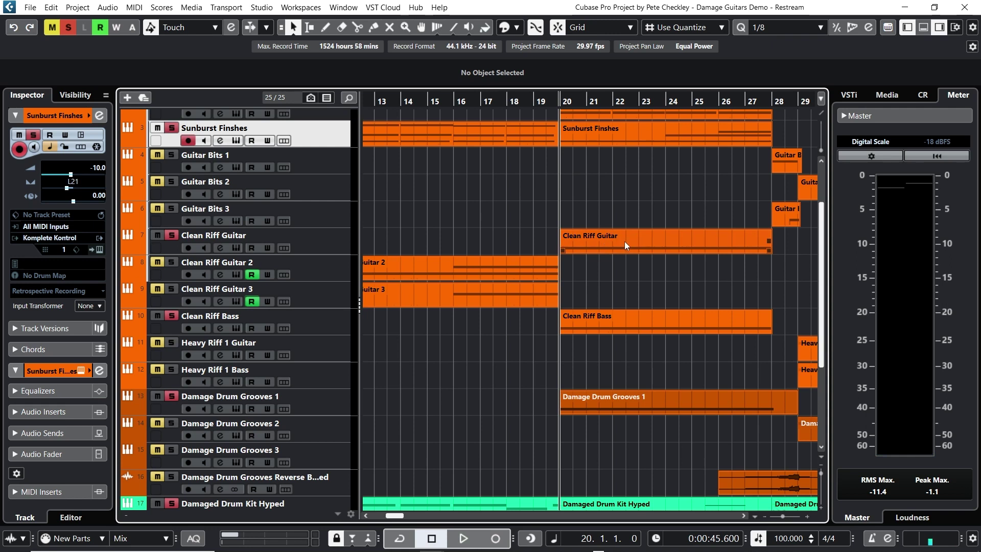
left_click(464, 538)
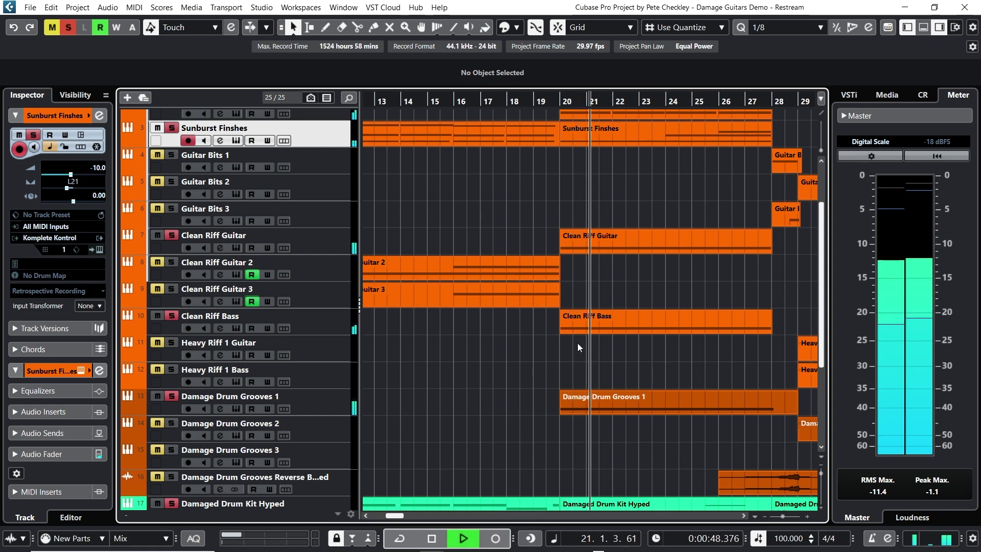
left_click(432, 539)
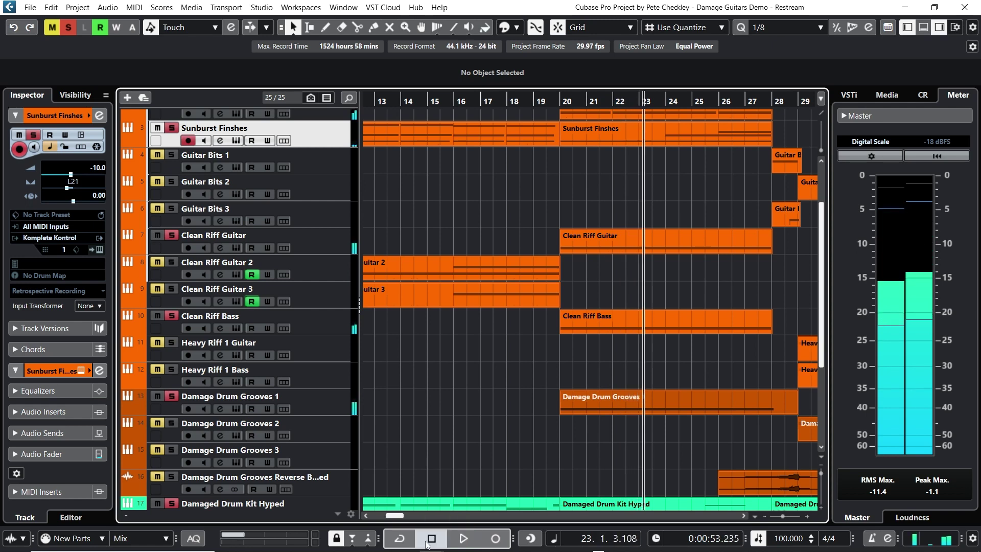
Unsolo Clean Riff Guitar and Clean Riff Bass, replay from bar 20 and add Vocalise 3 Krtistin to the solo, stopping at bar 28
left_click(559, 104)
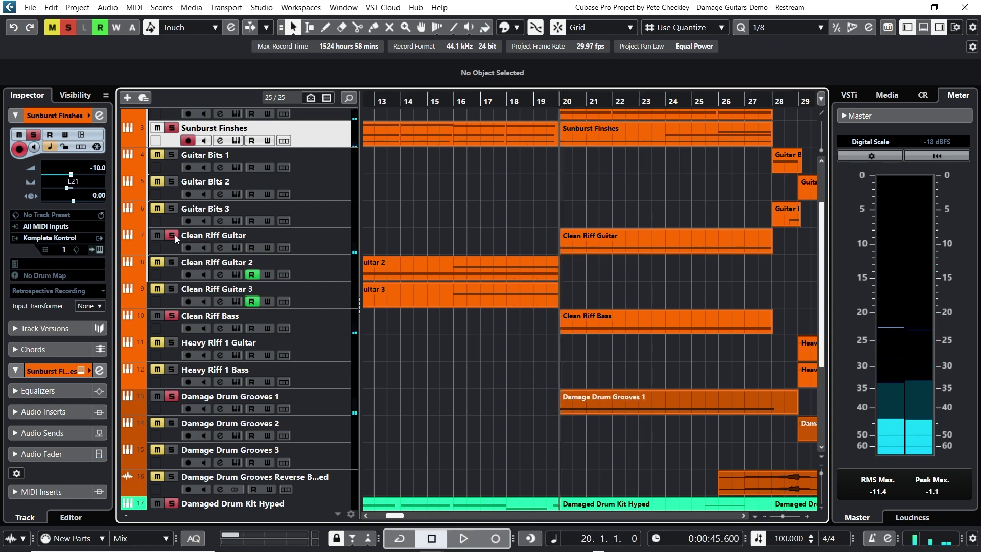
left_click(168, 314)
left_click(463, 539)
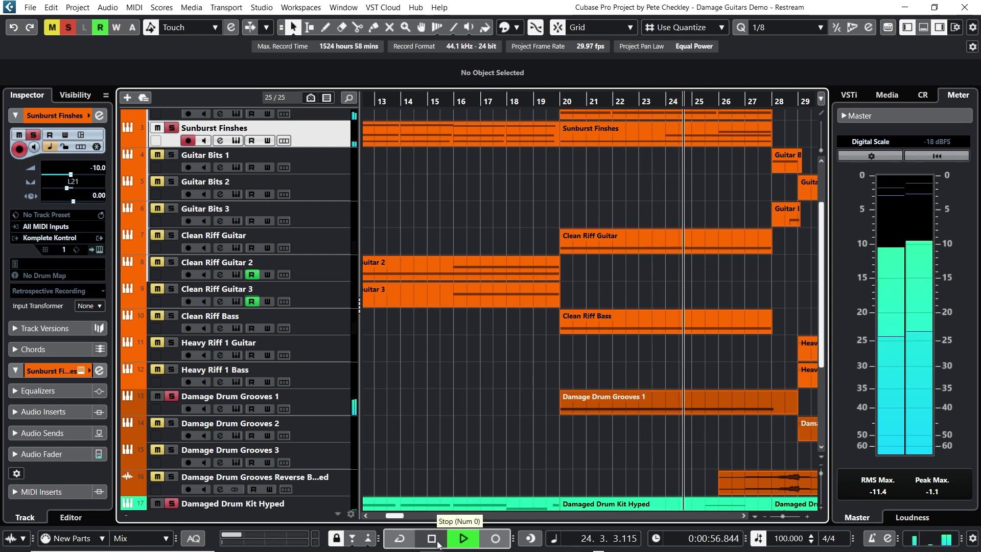
scroll(506, 403, "down", 5)
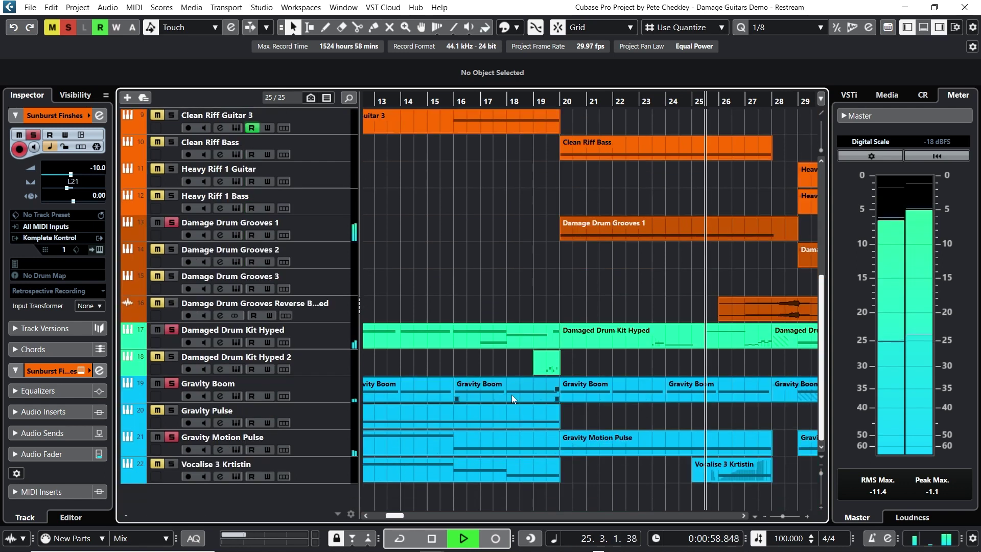
left_click(173, 463)
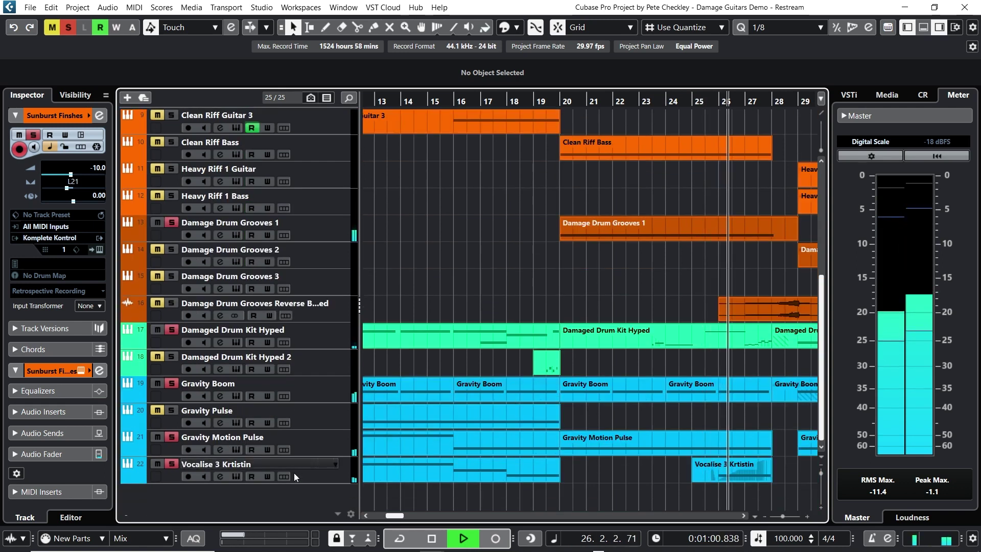
left_click(431, 538)
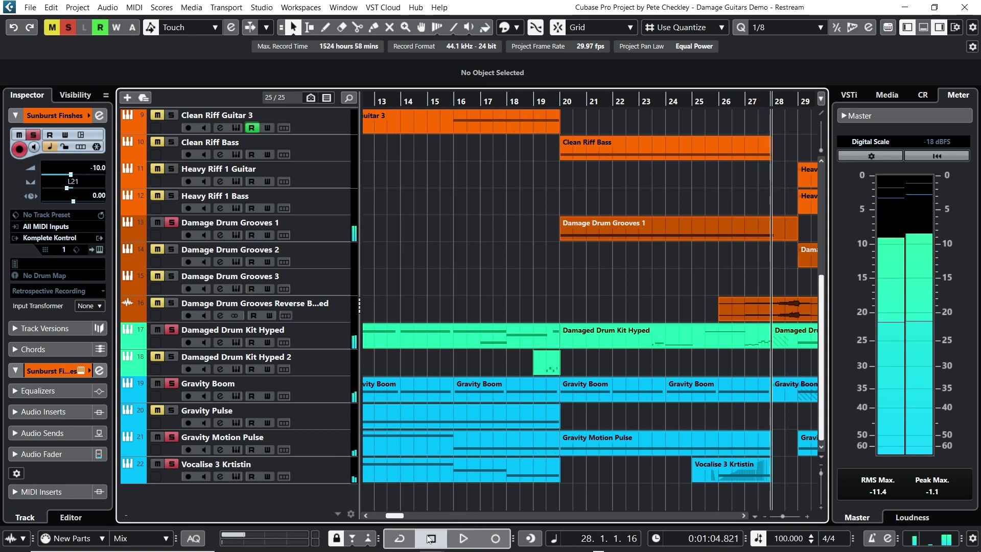
Clear all track solos and return the playhead to bar 20
left_click(172, 464)
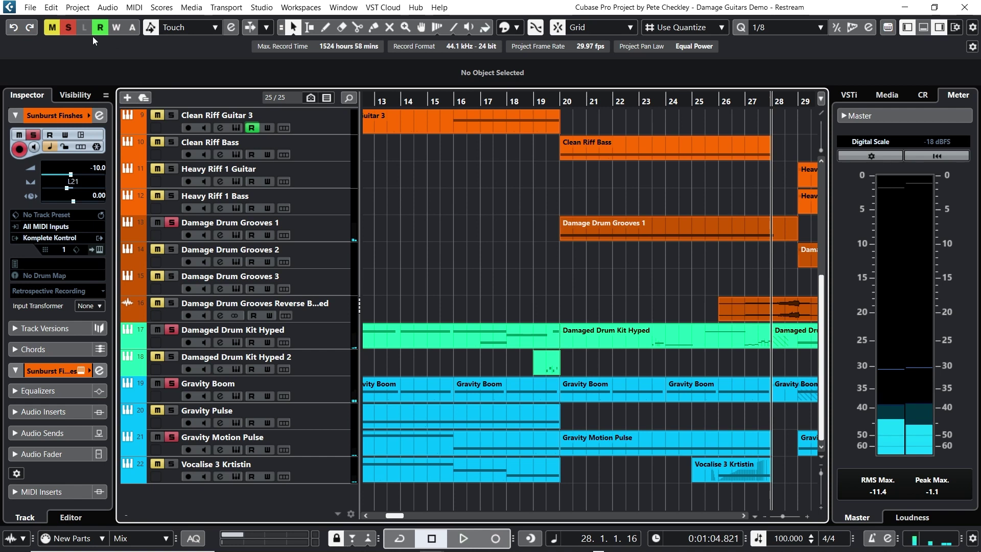
left_click(67, 28)
left_click(562, 100)
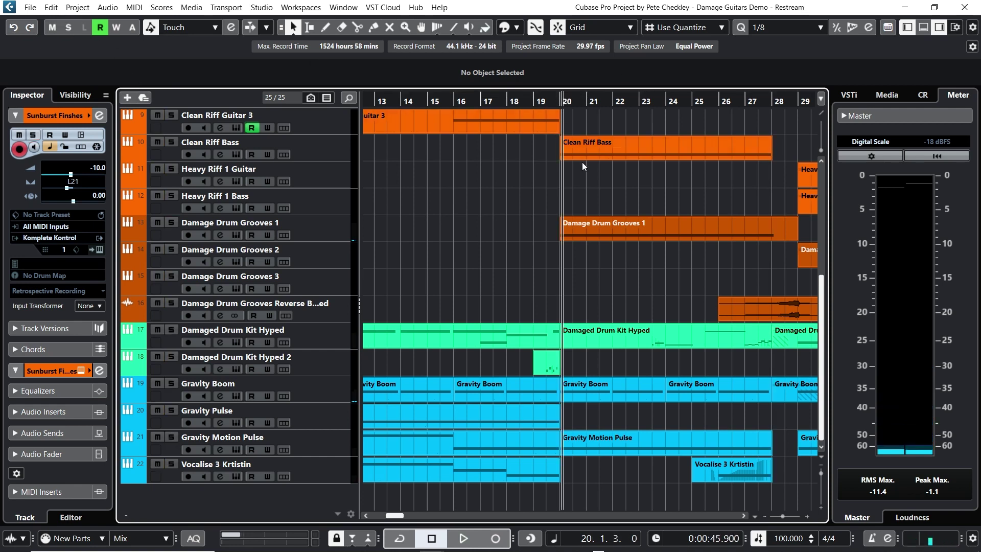
scroll(581, 161, "up", 5)
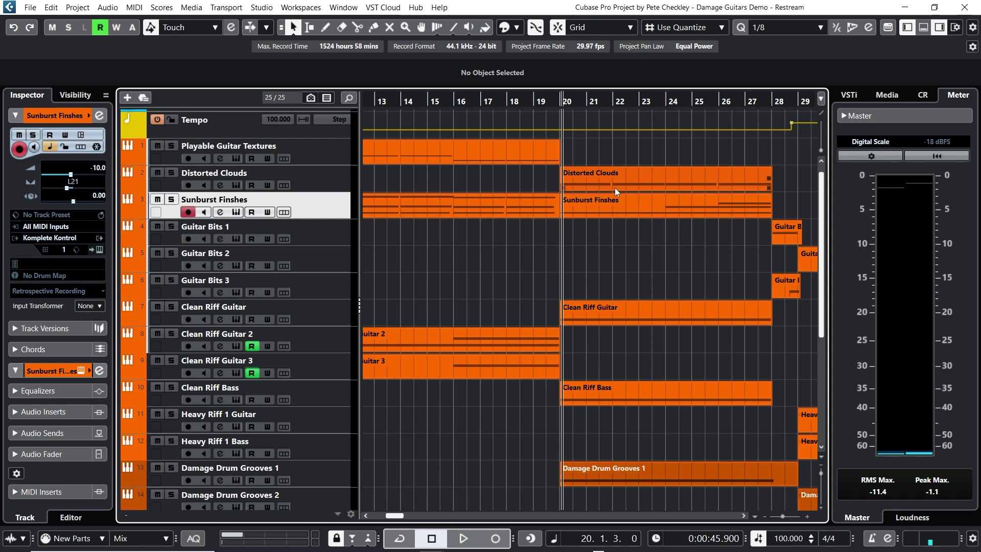
left_click(532, 102)
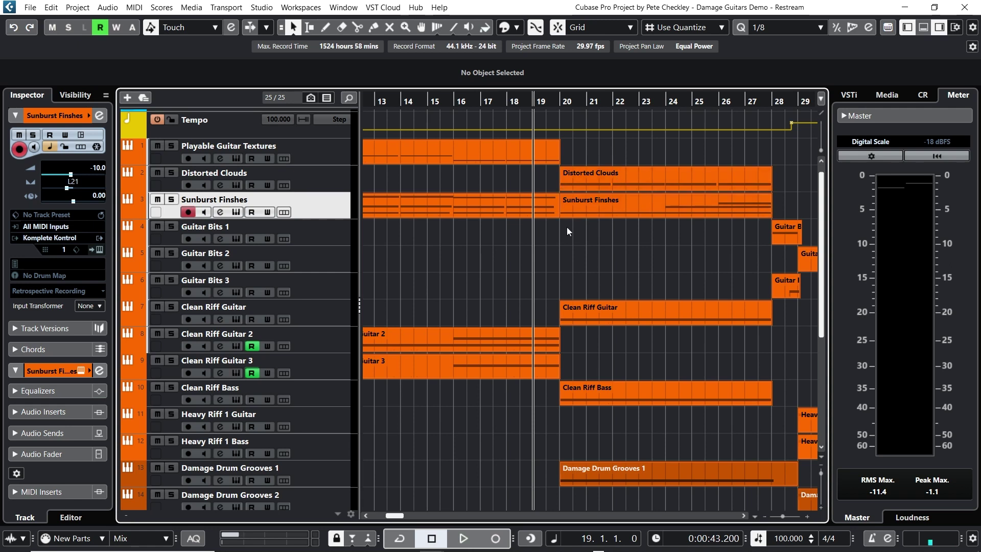
left_click(560, 103)
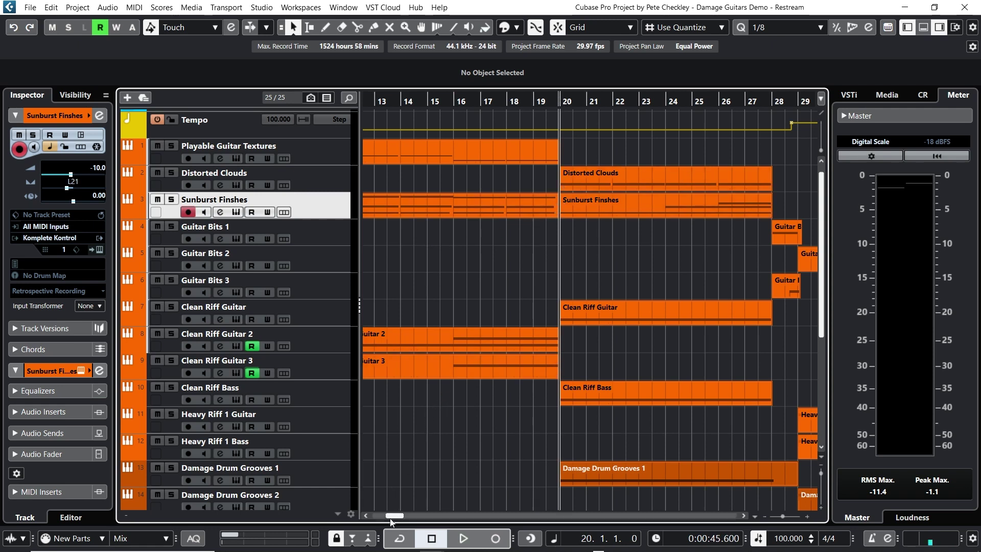
Place the playhead at bar 28 and examine the Tempo track's tempo change leading into the heavy riff section
left_click_drag(395, 517, 400, 517)
left_click_drag(628, 104, 648, 154)
left_click(681, 109)
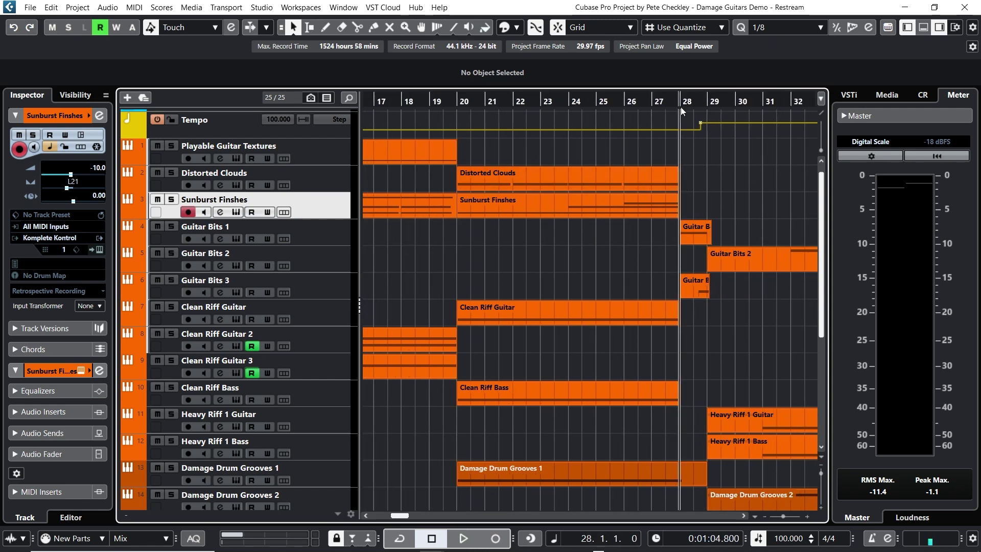
left_click(177, 131)
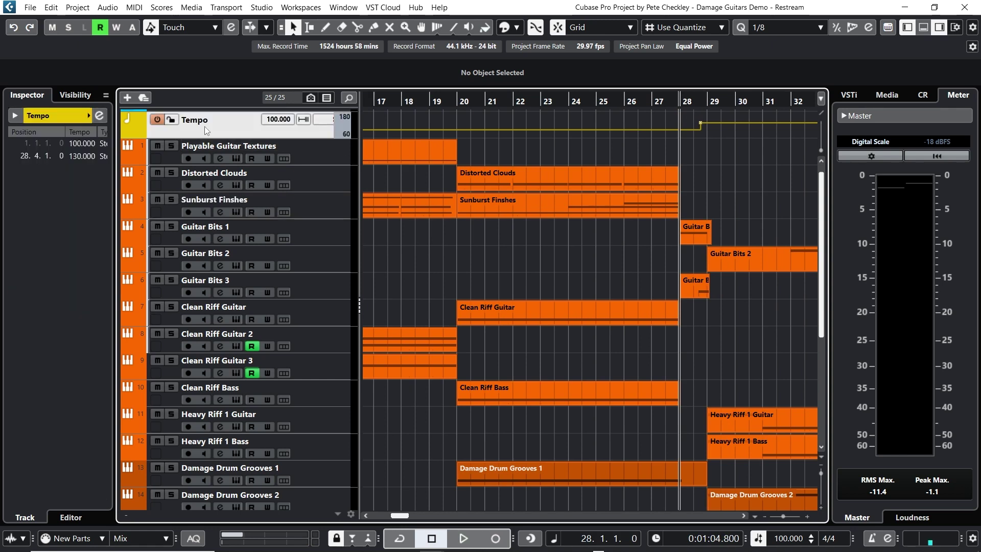
left_click(327, 155)
scroll(733, 230, "down", 3)
scroll(673, 200, "up", 3)
Solo Guitar Bits 1, play it from bar 28 to bar 29 and inspect the insert effect in its channel settings
left_click(172, 227)
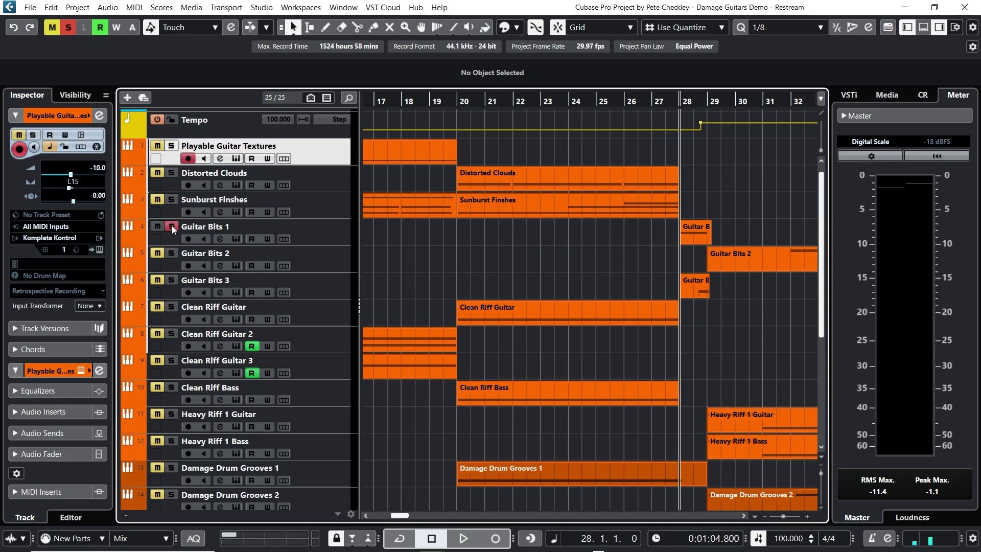
left_click(469, 539)
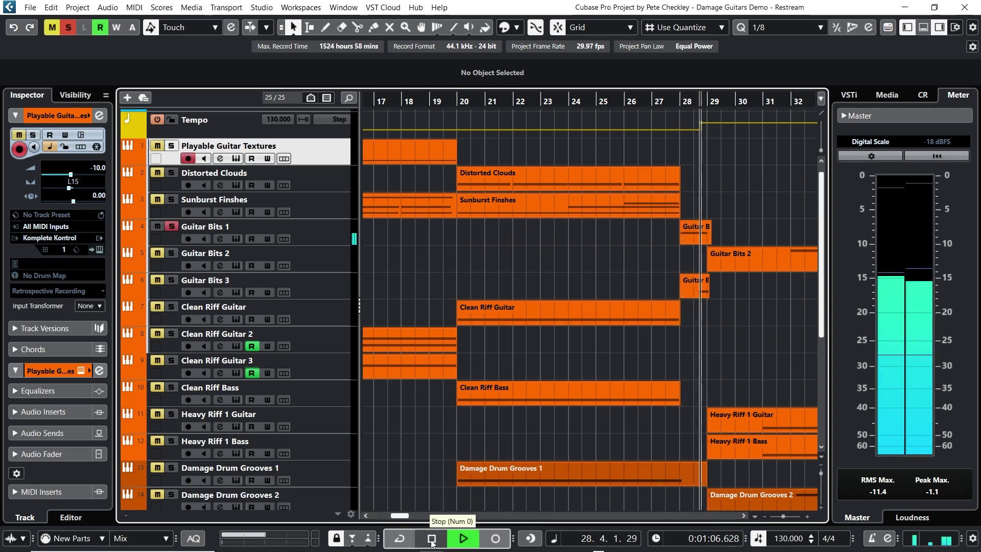
left_click(432, 539)
left_click(317, 242)
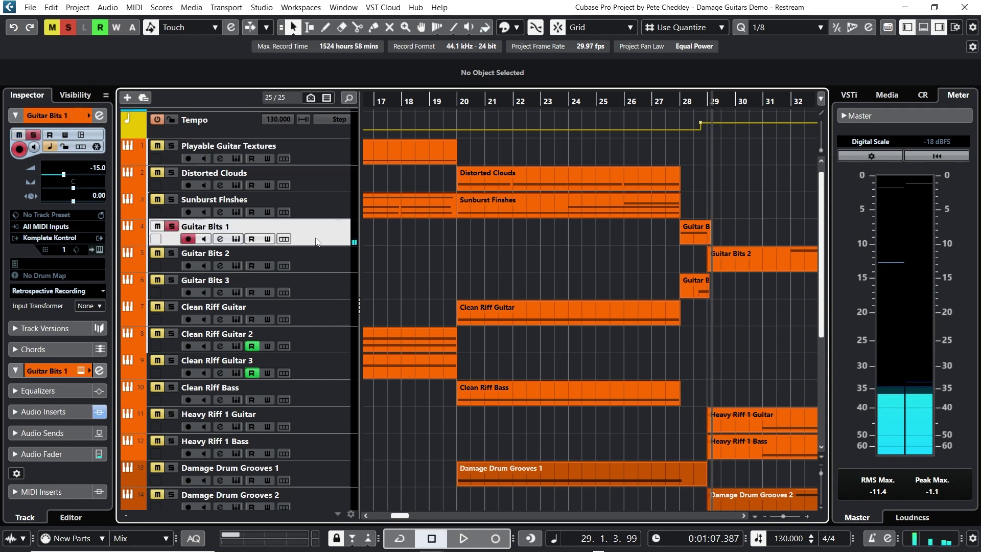
left_click(219, 239)
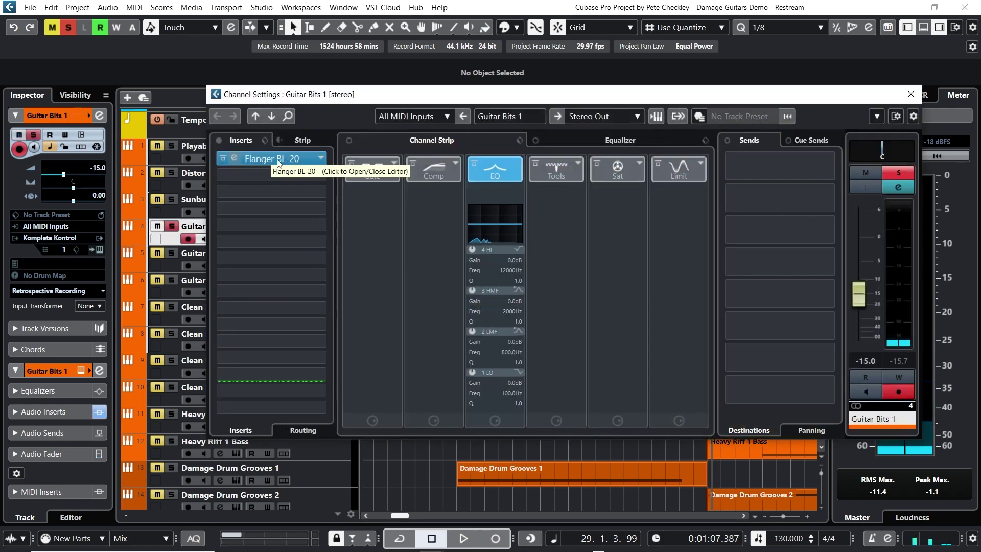
left_click(911, 94)
Solo Guitar Bits 3 instead of Guitar Bits 1, play it from bar 28 to bar 29 and unsolo it
left_click(680, 111)
left_click(172, 227)
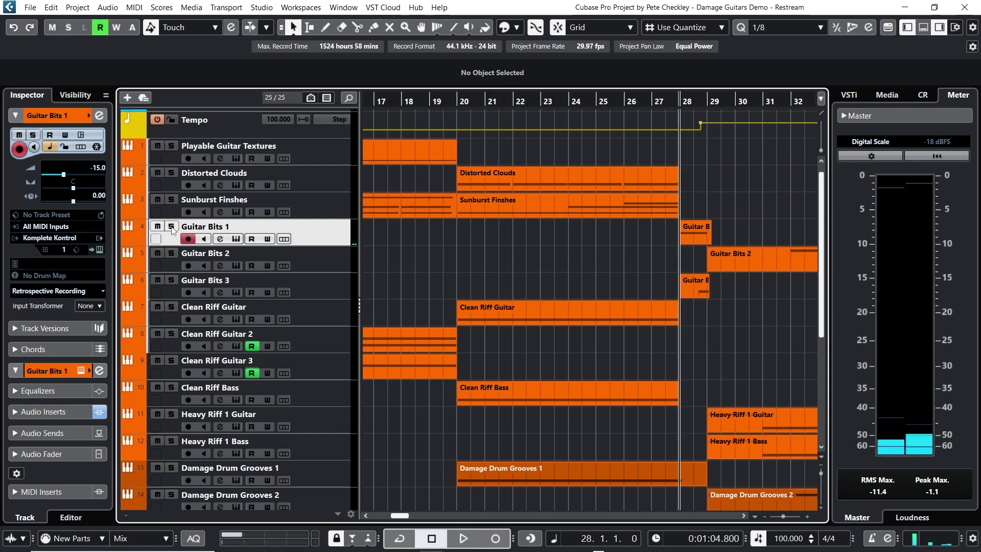
left_click(172, 280)
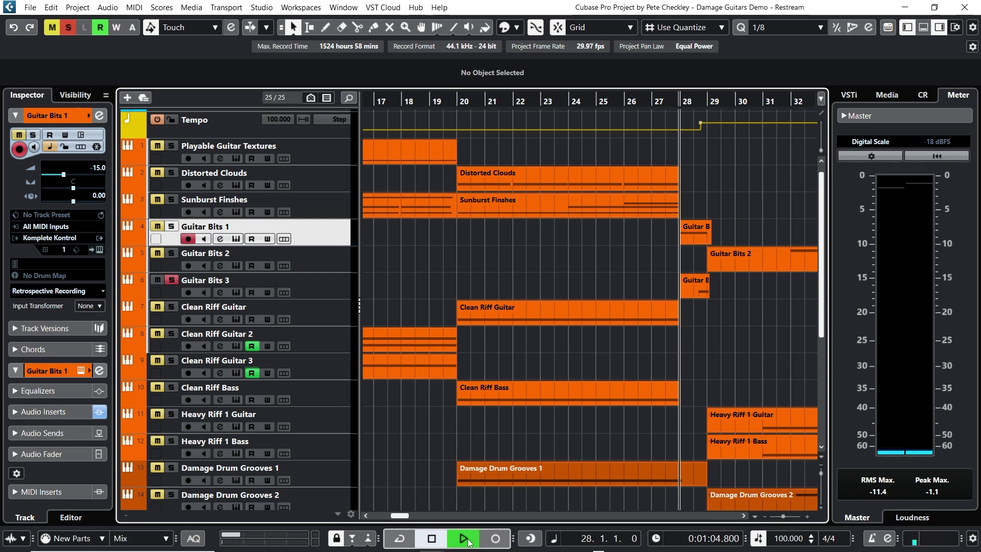
left_click(435, 542)
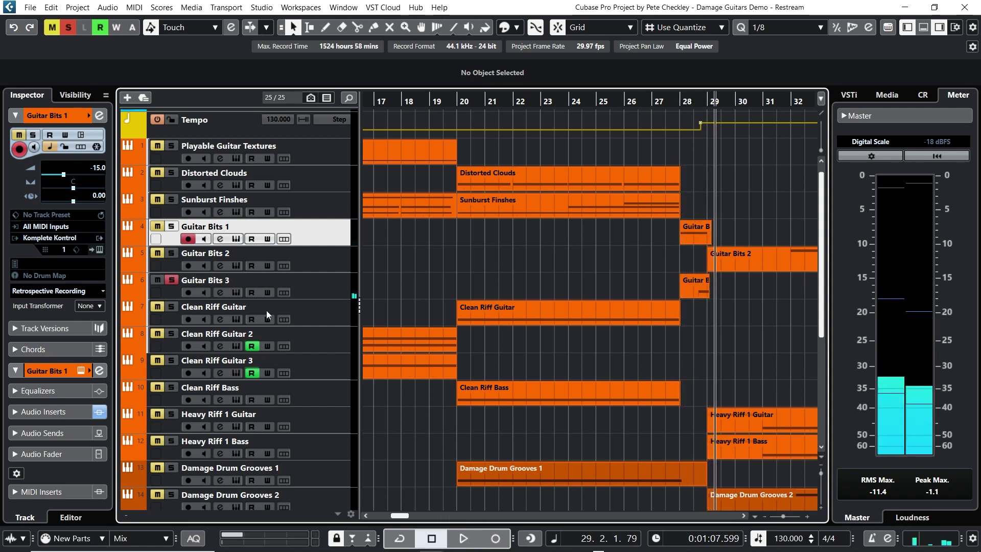
left_click(172, 280)
left_click(680, 102)
Locate the reversed drum groove clip around bar 26 and play the full mix from bar 27
scroll(677, 393, "down", 3)
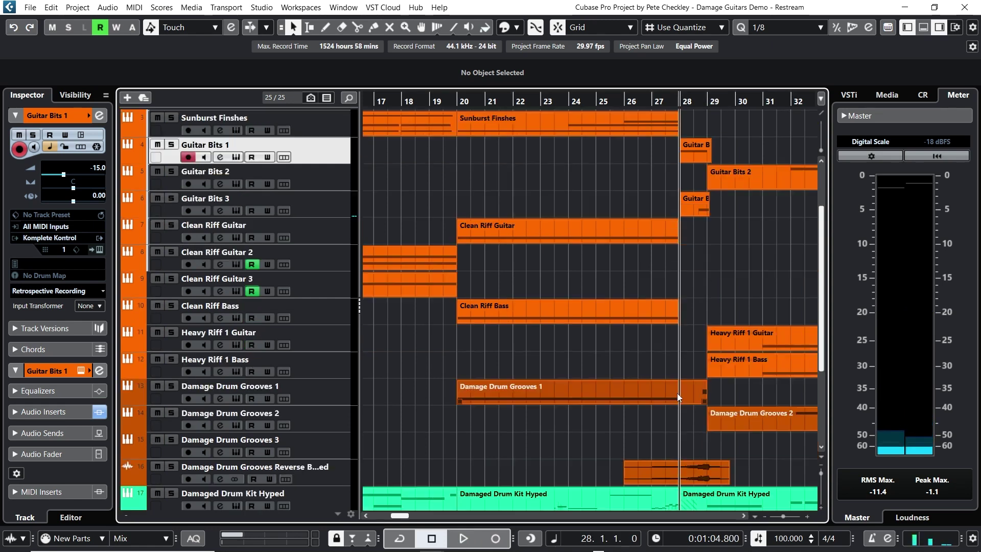
scroll(640, 369, "down", 6)
left_click(626, 109)
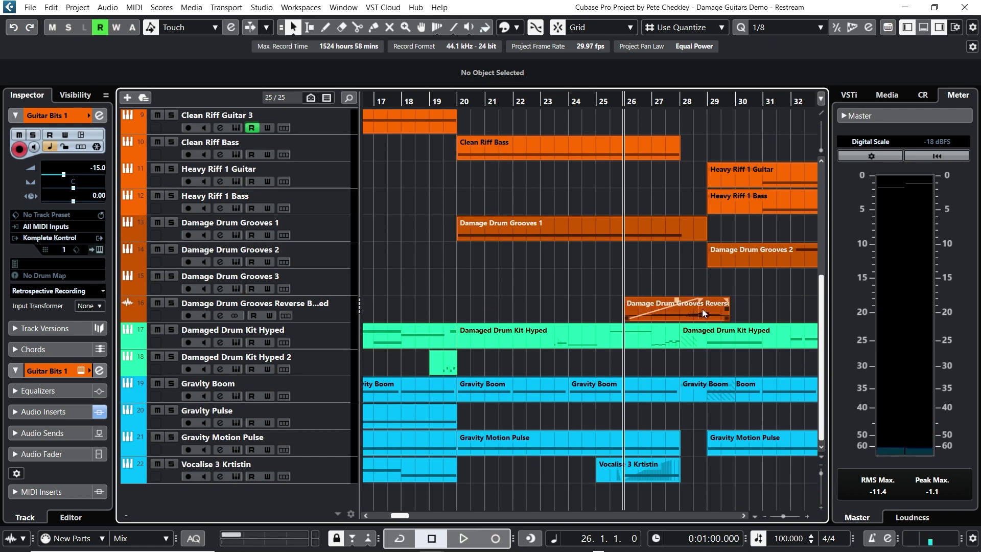
left_click(678, 101)
left_click(652, 107)
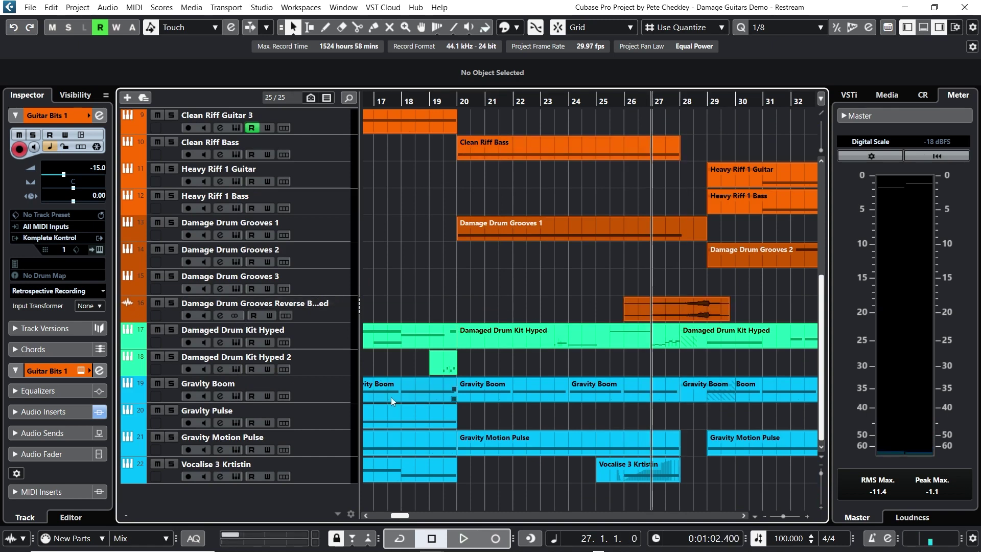
left_click(432, 538)
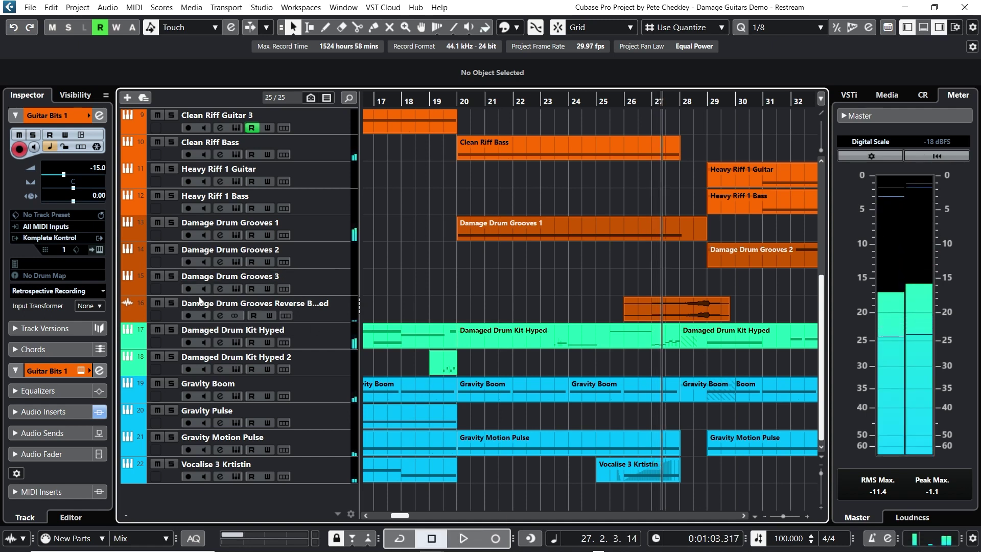
Solo the Damage Drum Grooves Reverse Bounced track, play it through to bar 29, then return to bar 27 and unsolo it
left_click(172, 303)
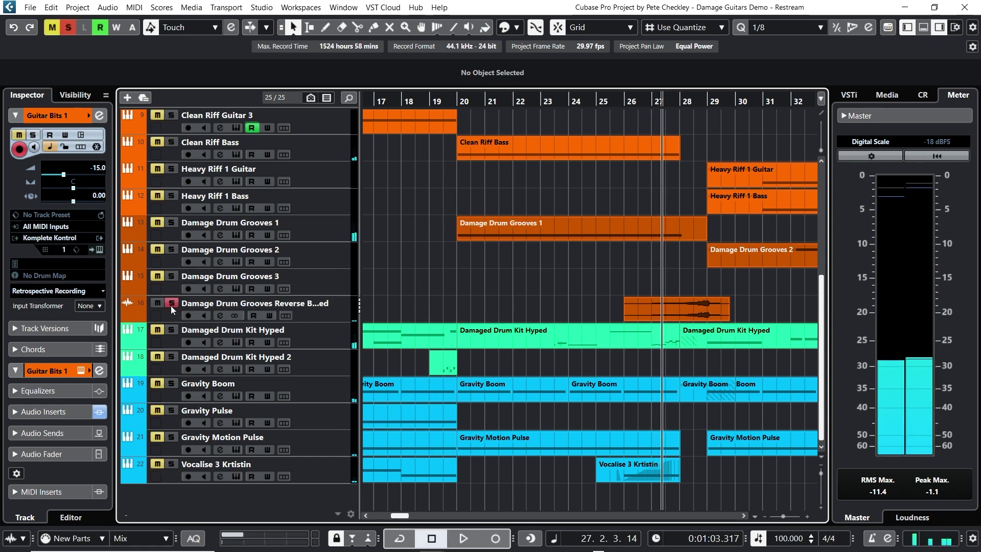
left_click(466, 537)
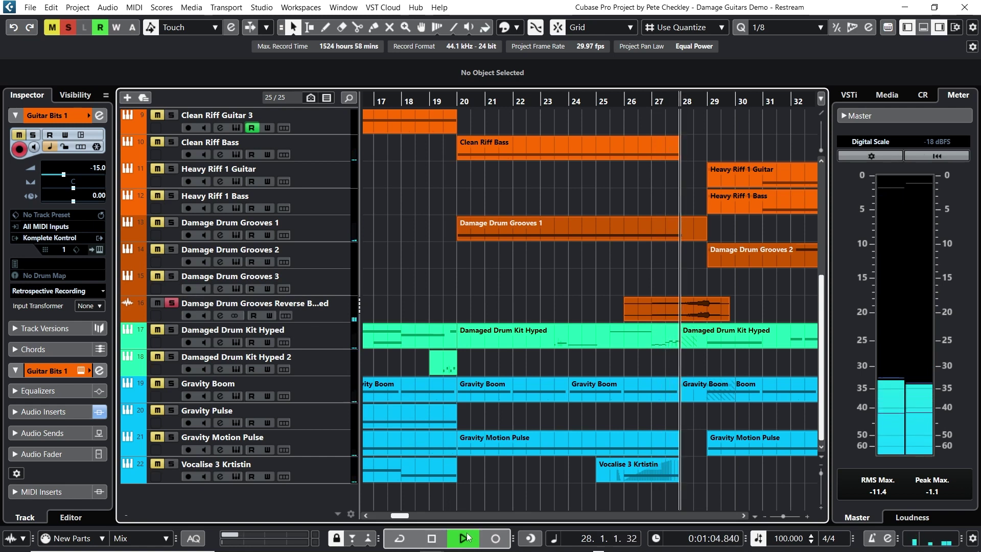
left_click(431, 539)
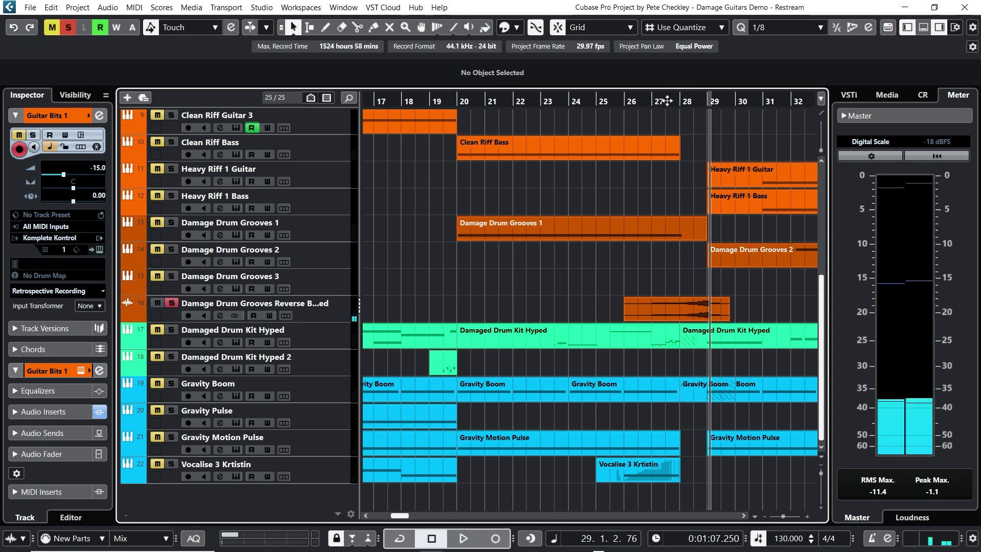
left_click(657, 105)
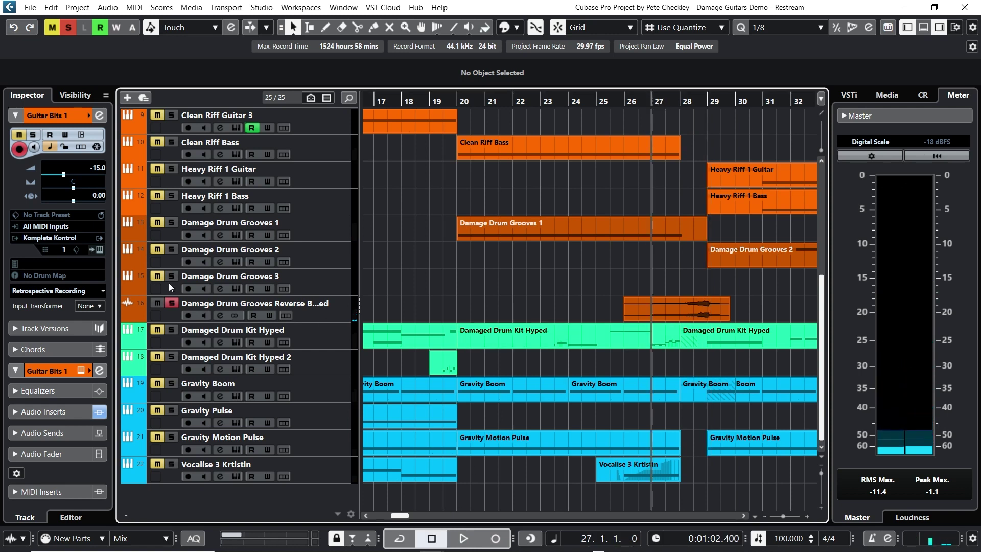
left_click(173, 307)
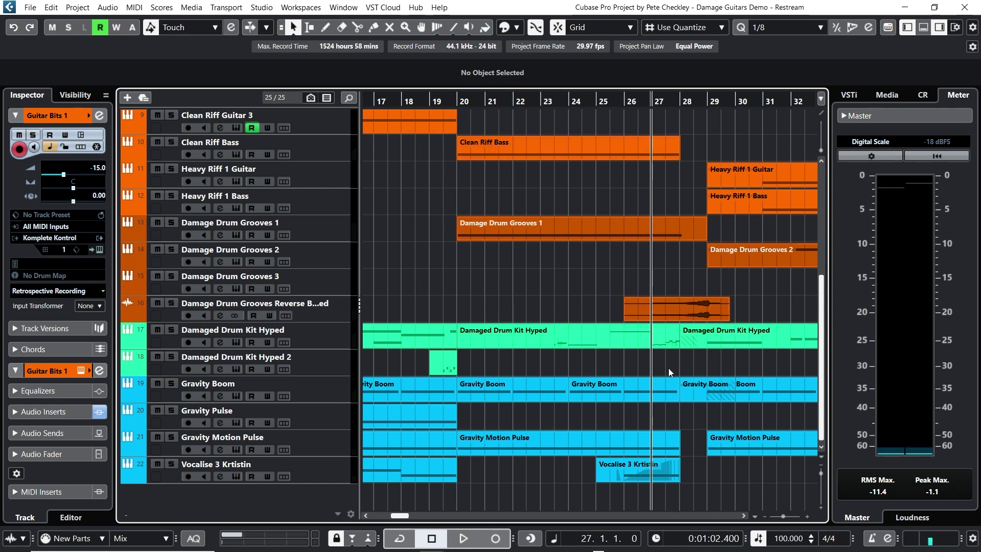
Solo Damaged Drum Kit Hyped and play its fill from bar 27 into bar 28
left_click(172, 331)
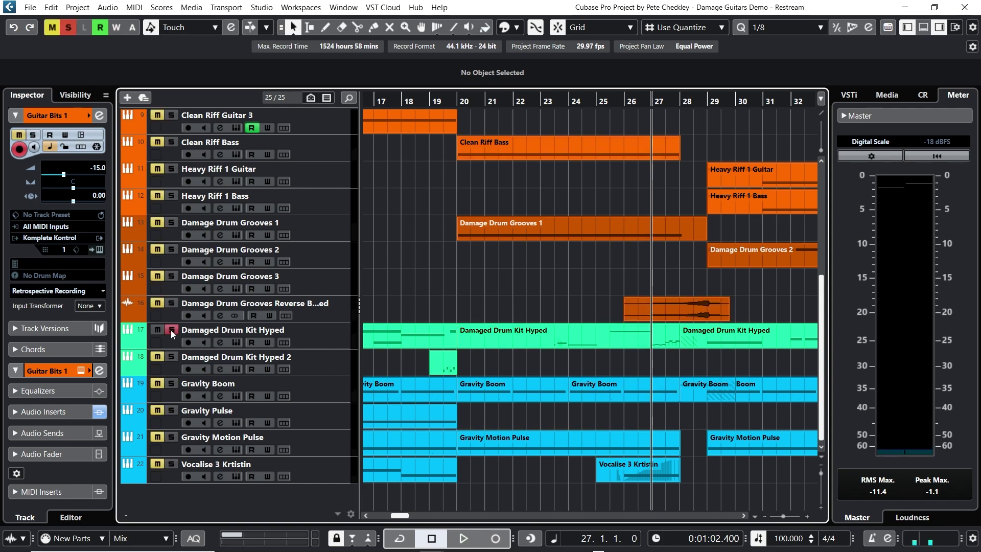
left_click(467, 541)
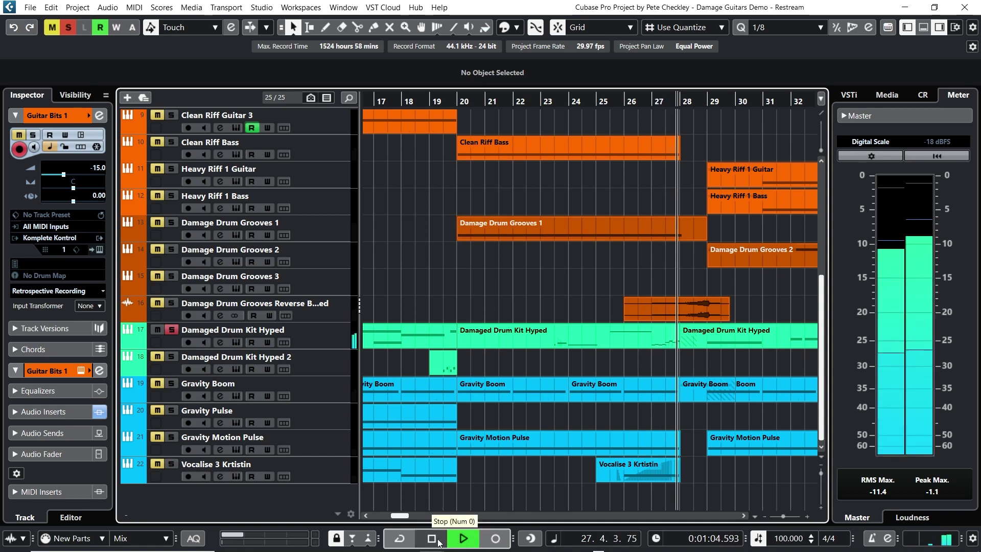
left_click(444, 545)
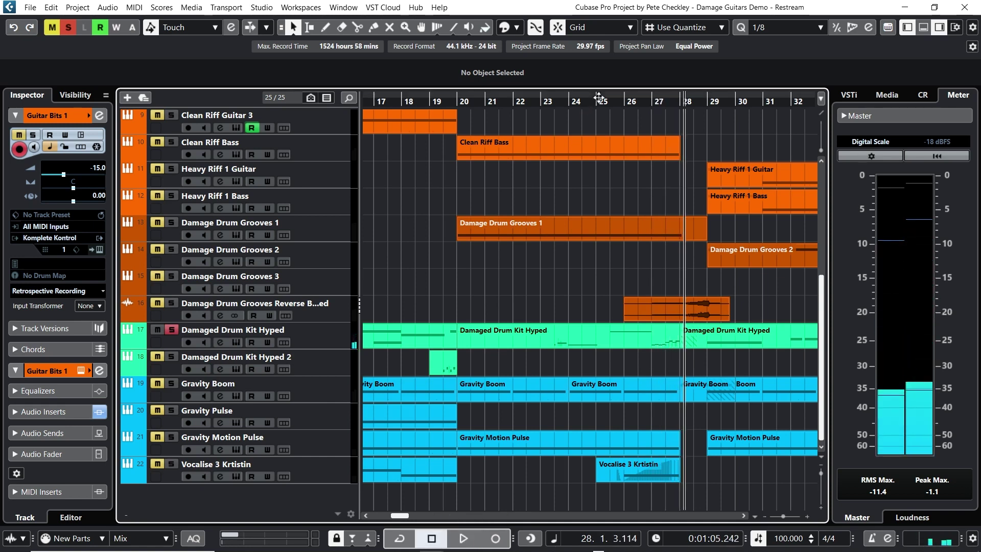
Unsolo the drum kit, play the full mix from bar 25 into the heavy riff section, and set the quantize preset to 1/1
mouse_move(593, 100)
left_mouse_down()
mouse_move(586, 117)
mouse_move(599, 106)
left_mouse_up()
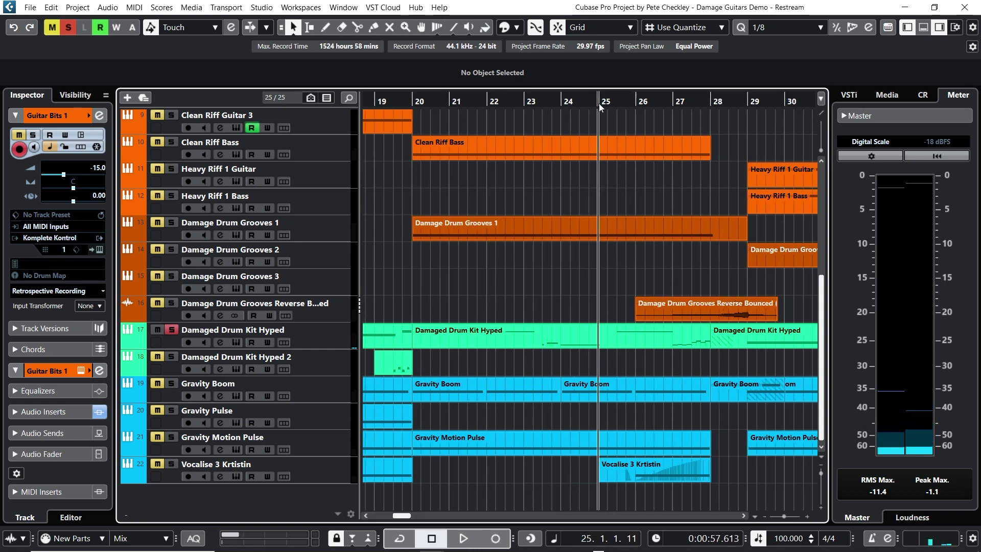
left_click(170, 330)
left_click(449, 542)
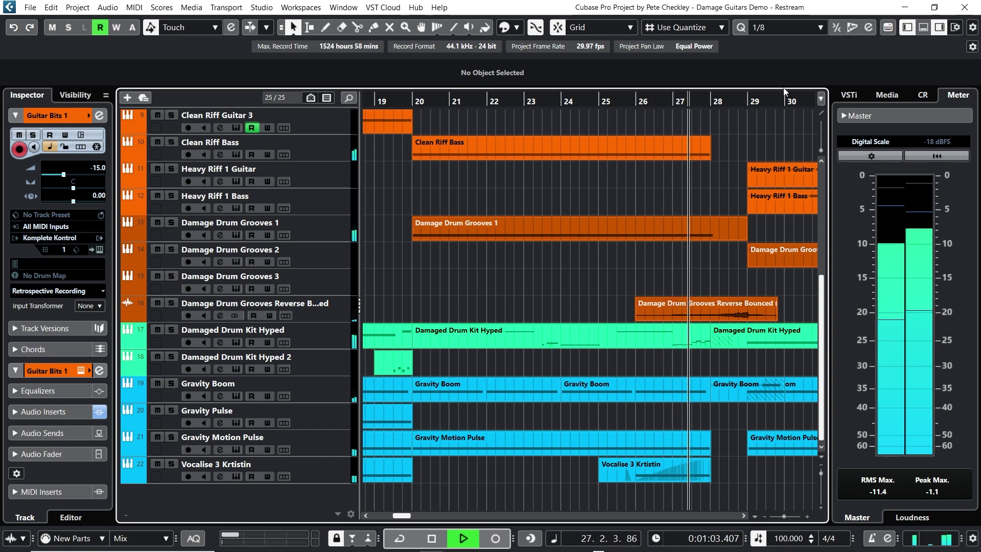
left_click(782, 27)
left_click(758, 42)
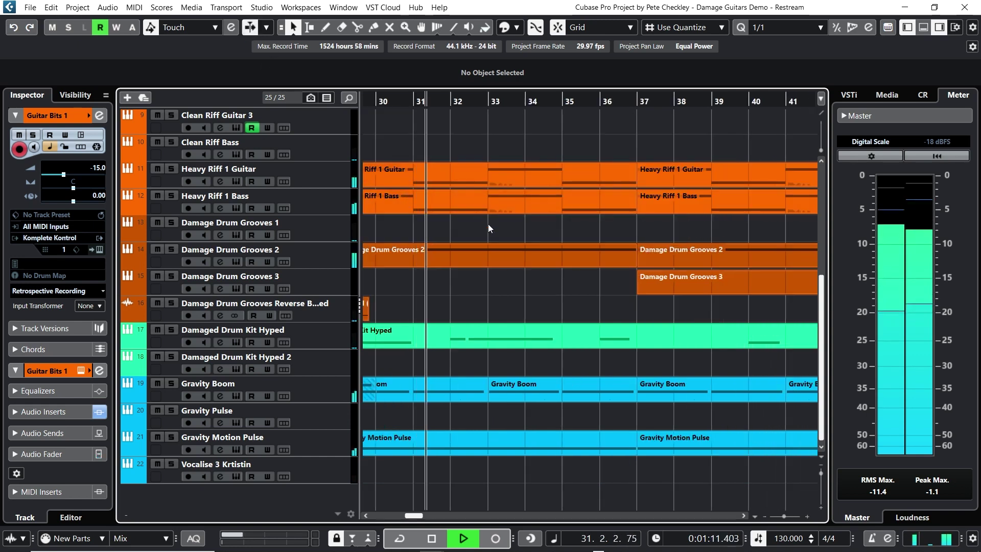
scroll(488, 224, "up", 10)
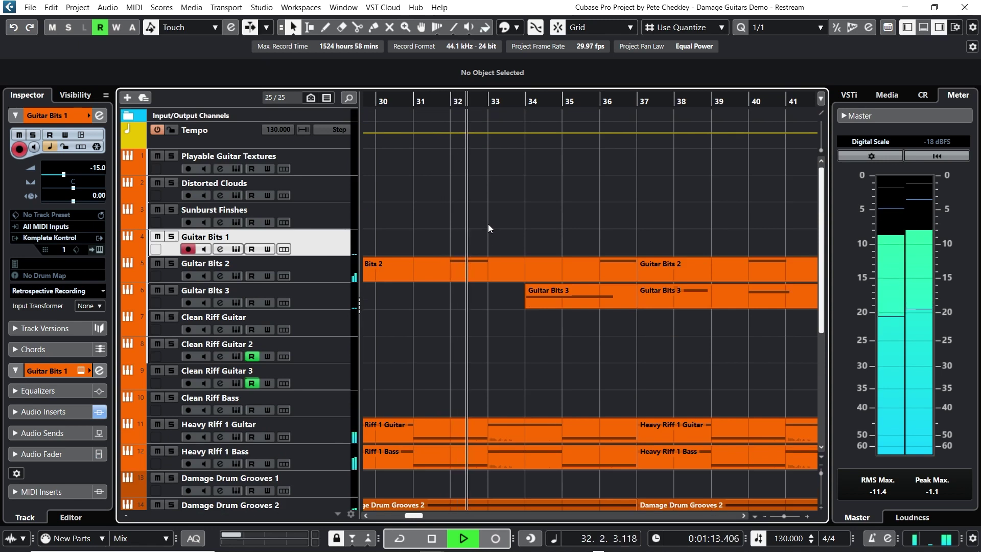
scroll(489, 223, "down", 3)
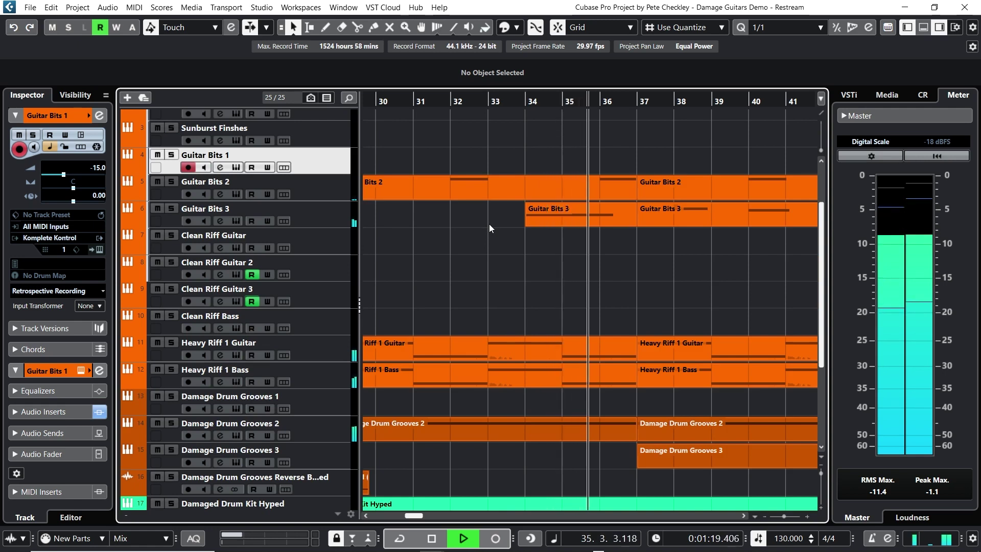
left_click(433, 536)
Return the playhead to bar 29 and inspect the notes of the first Heavy Riff 1 Guitar part, closing the editor when done
left_click_drag(522, 96, 618, 107)
double_click(671, 342)
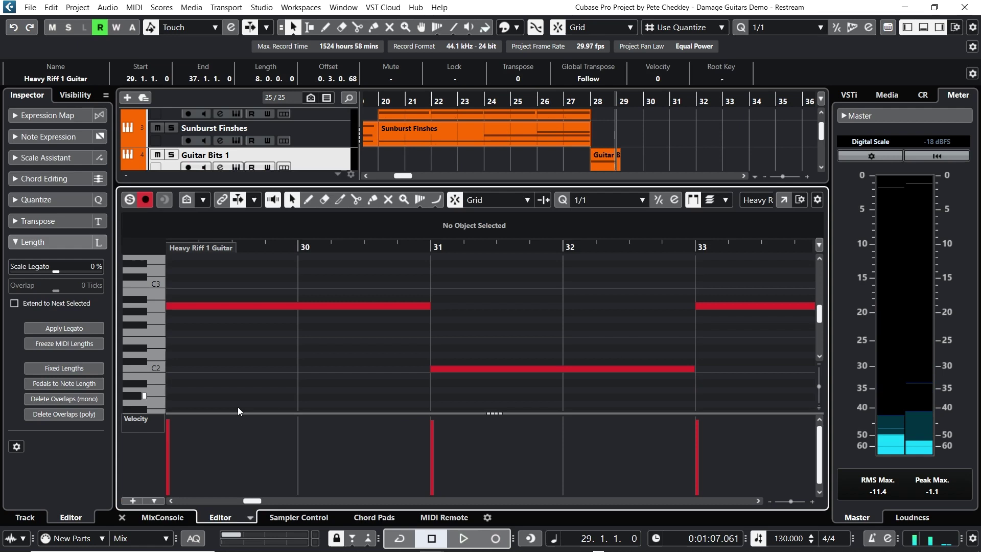
left_click(122, 518)
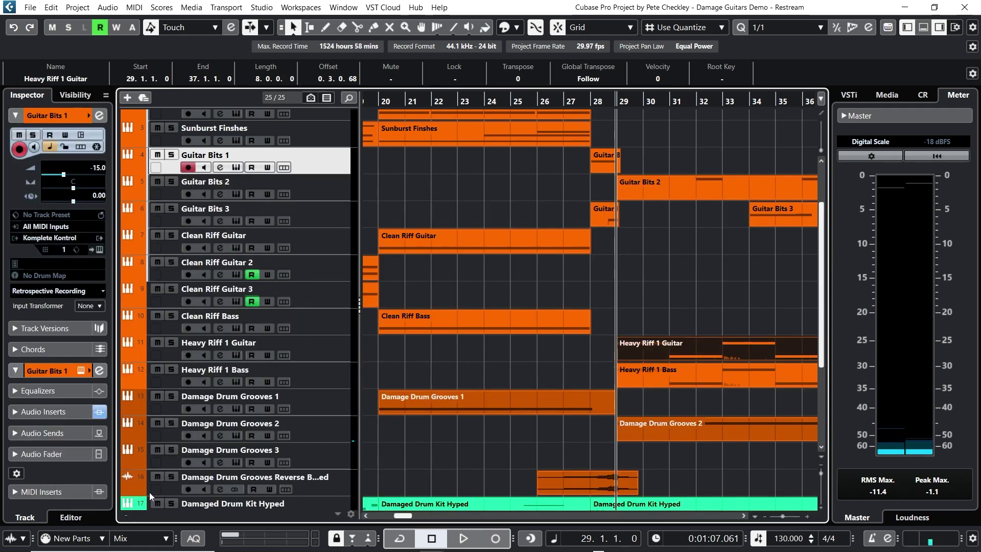
Solo Heavy Riff 1 Guitar and Heavy Riff 1 Bass and play them together from bar 29 through bar 36
left_click(171, 342)
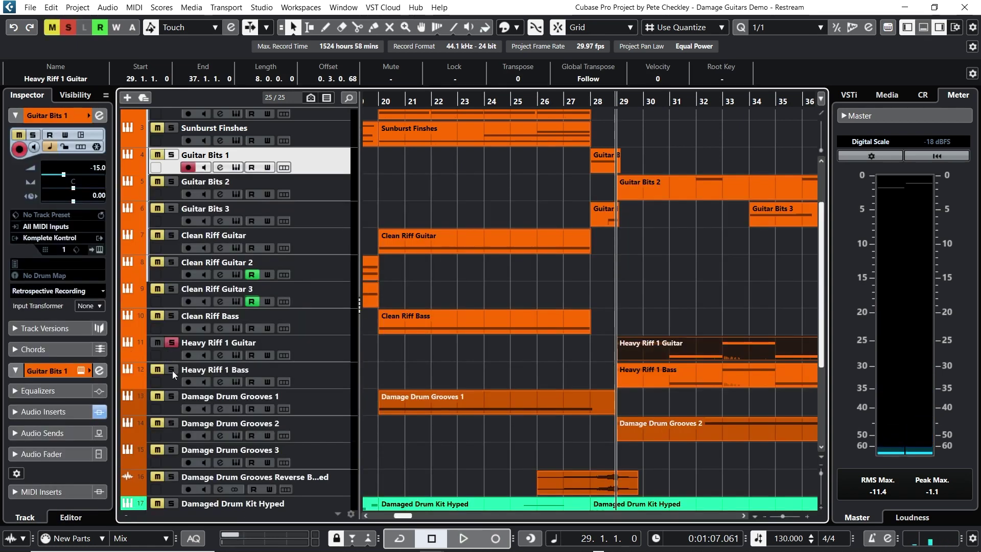
left_click(456, 537)
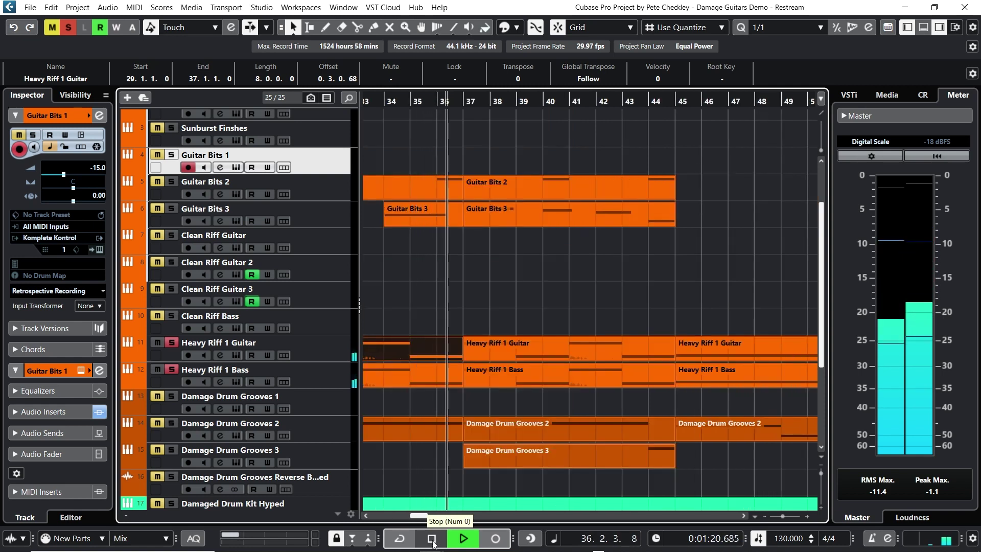
left_click(433, 544)
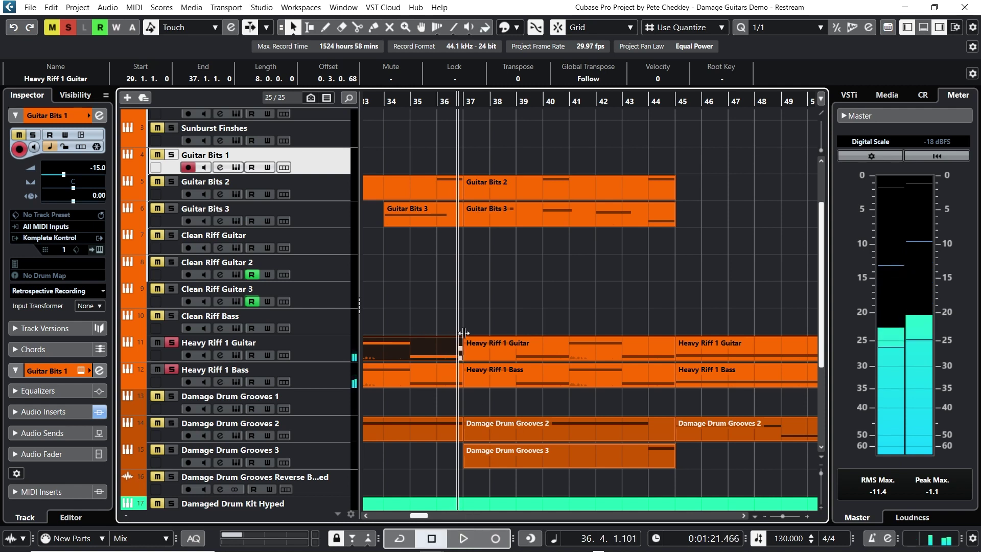
Add Guitar Bits 2, Guitar Bits 3 and Damage Drum Grooves 2 to the soloed riff tracks and play from bar 29 to bar 45
left_click_drag(442, 98, 393, 112)
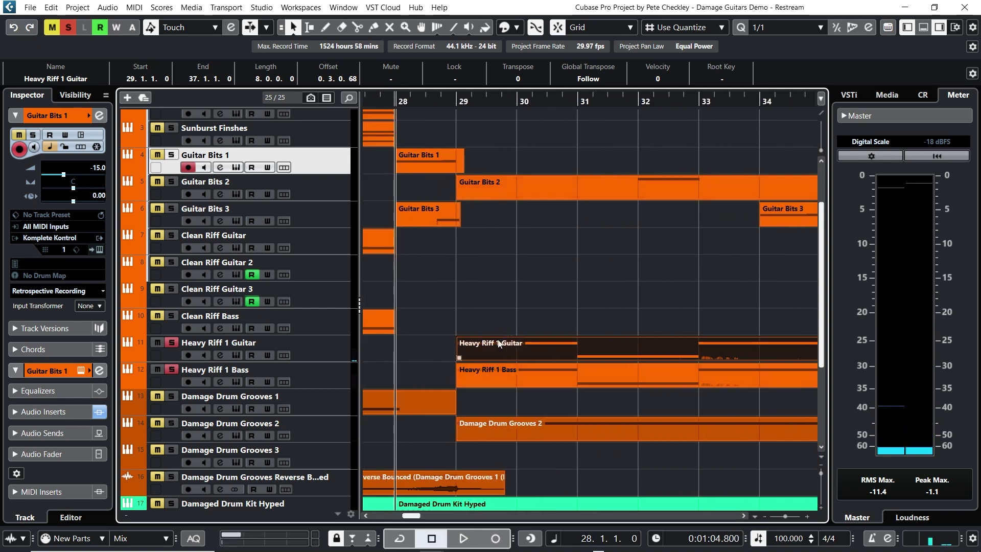
left_click(453, 101)
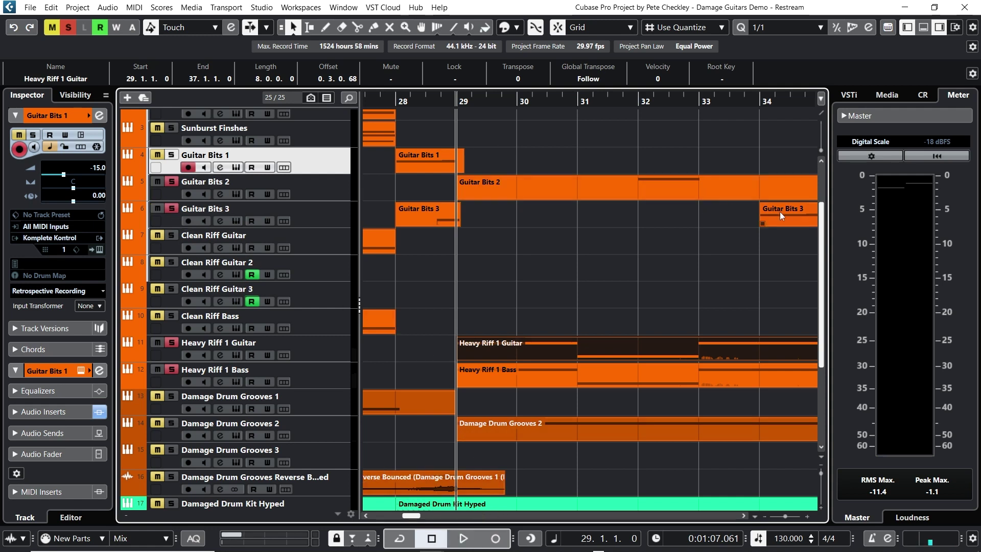
scroll(514, 467, "down", 3)
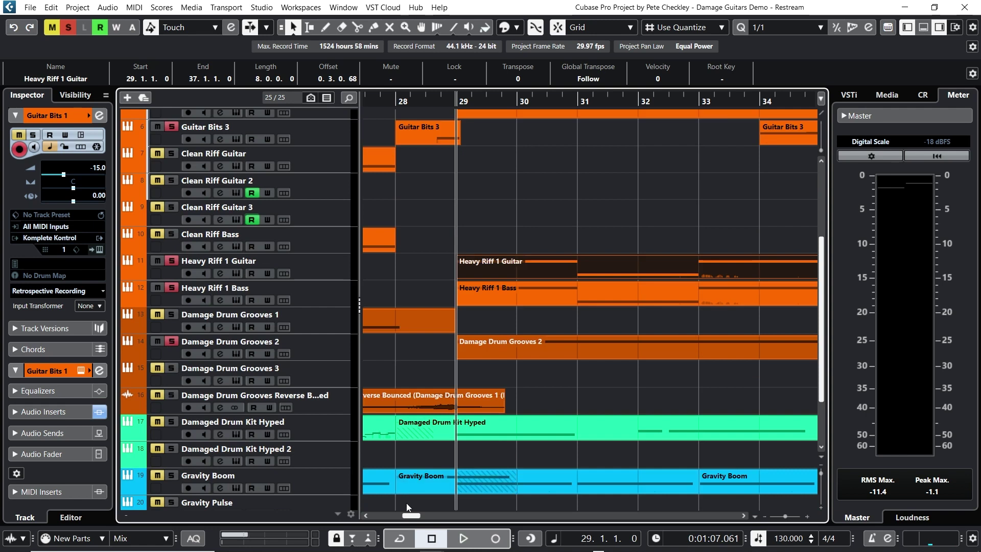
left_click(466, 538)
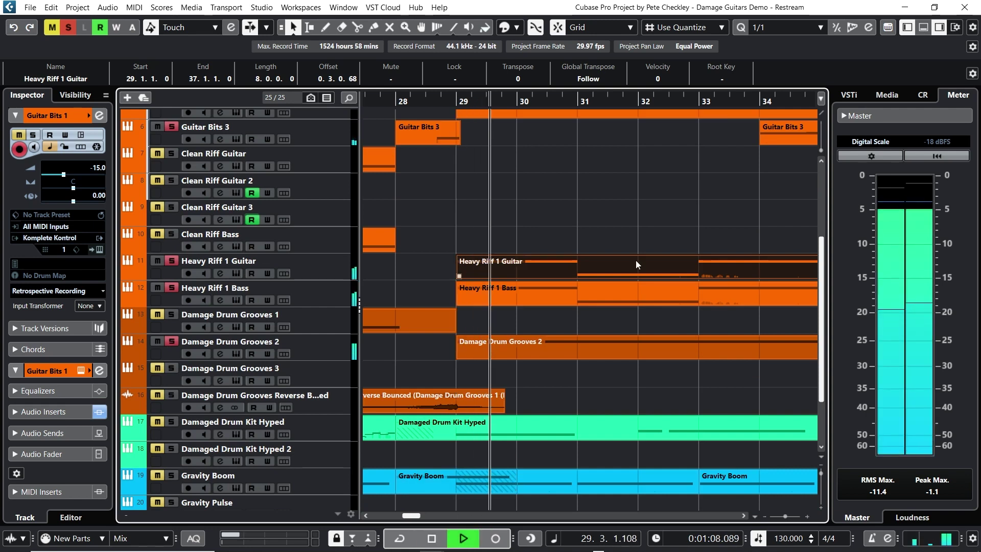
scroll(636, 262, "up", 3)
scroll(635, 261, "up", 3)
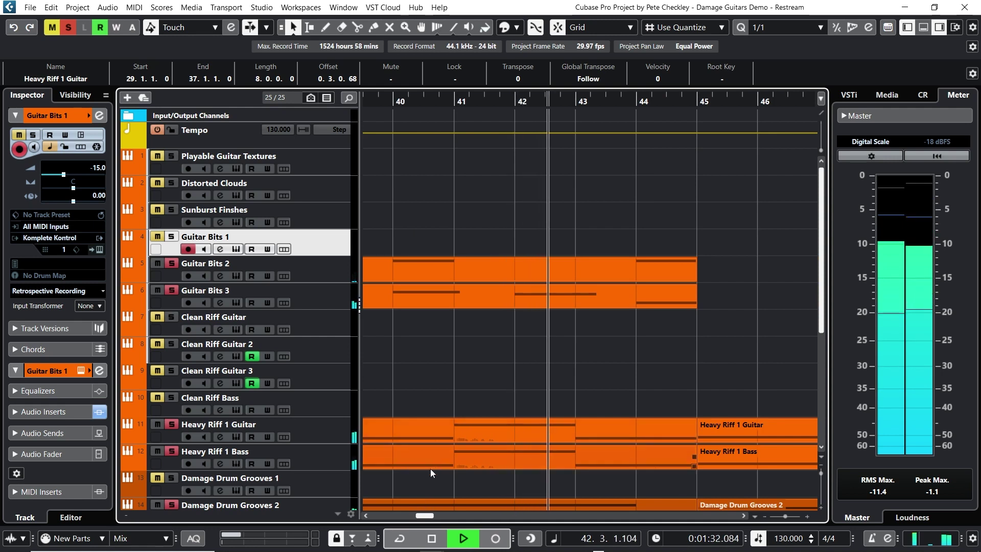
left_click(432, 539)
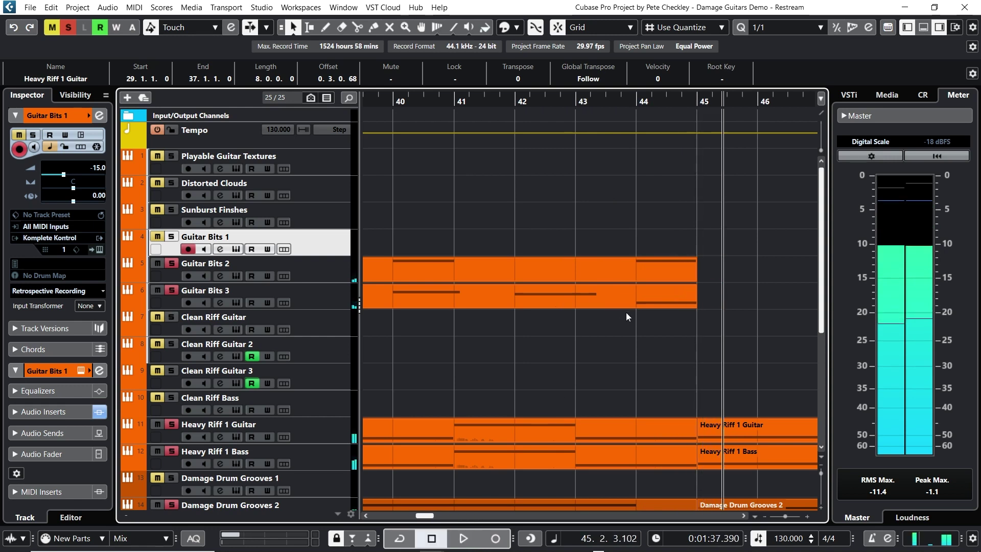
Delete the Damage Drum Grooves 3 part spanning bars 37 to 45
scroll(621, 314, "down", 5)
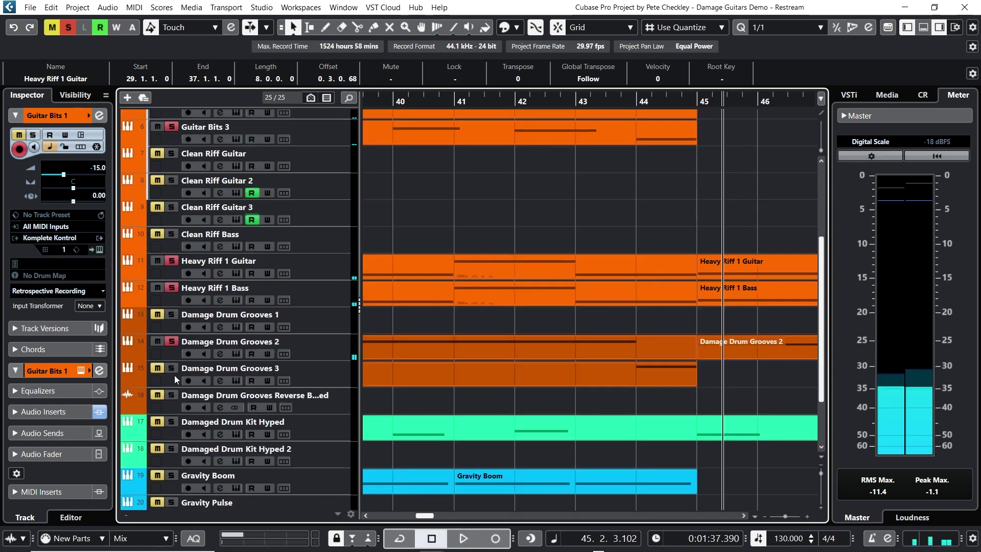
left_click(511, 385)
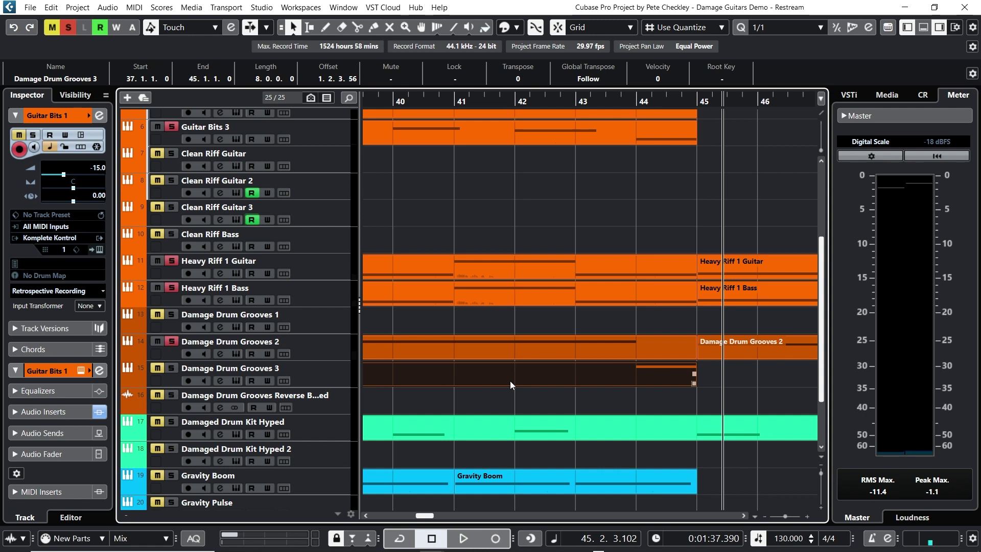
key("Delete")
scroll(588, 237, "up", 3)
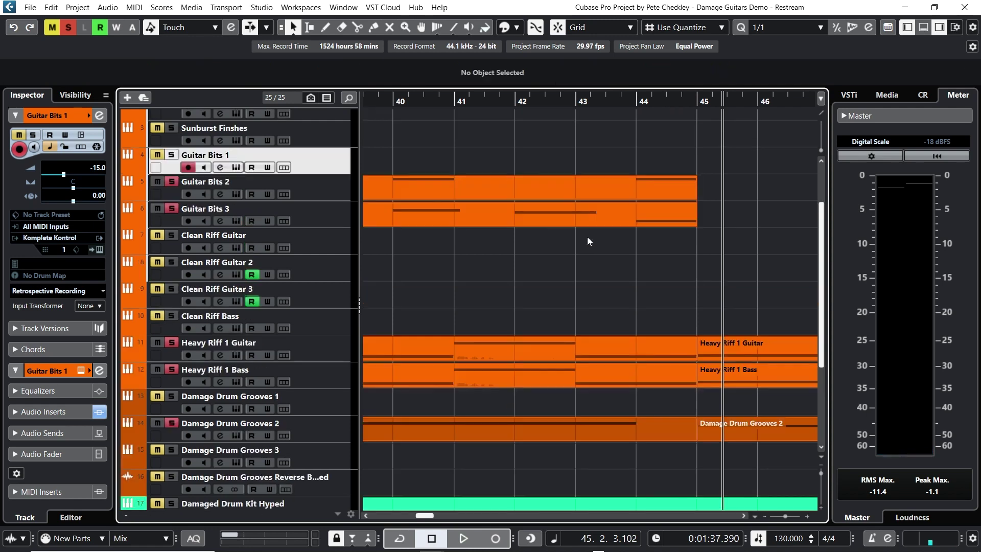
Clear all solos, solo Guitar Bits 2 and play it briefly from bar 32, returning the playhead to bar 32
left_click_drag(540, 97, 336, 137)
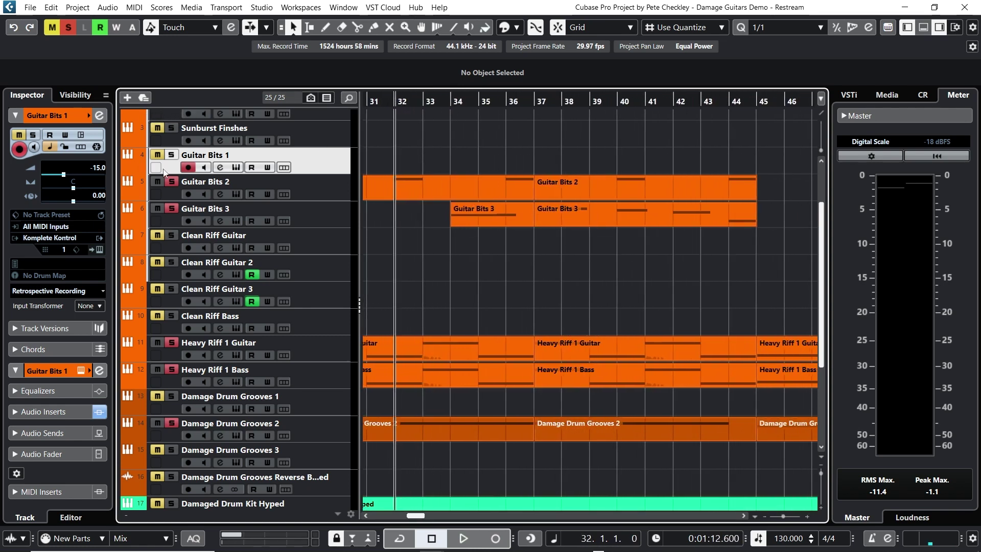
left_click(71, 30)
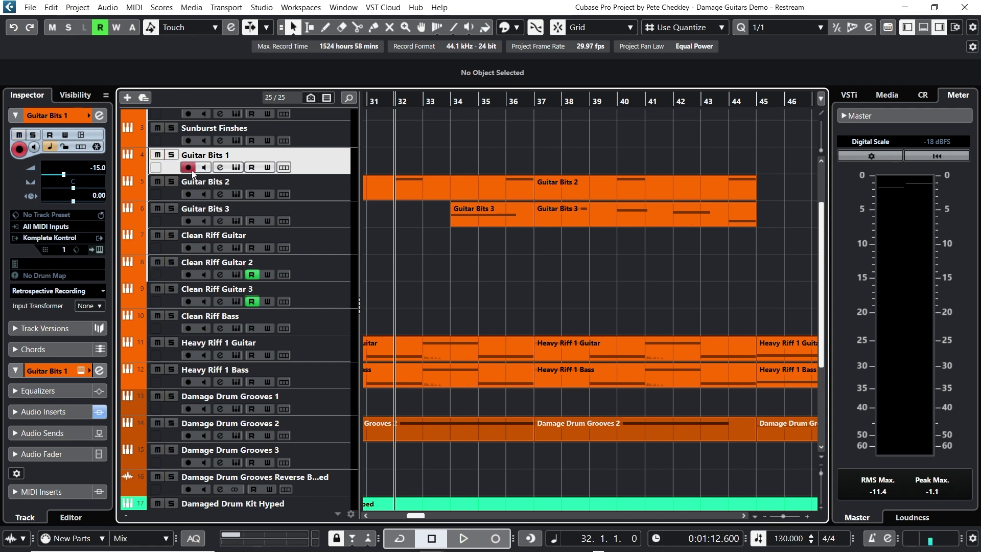
left_click(172, 182)
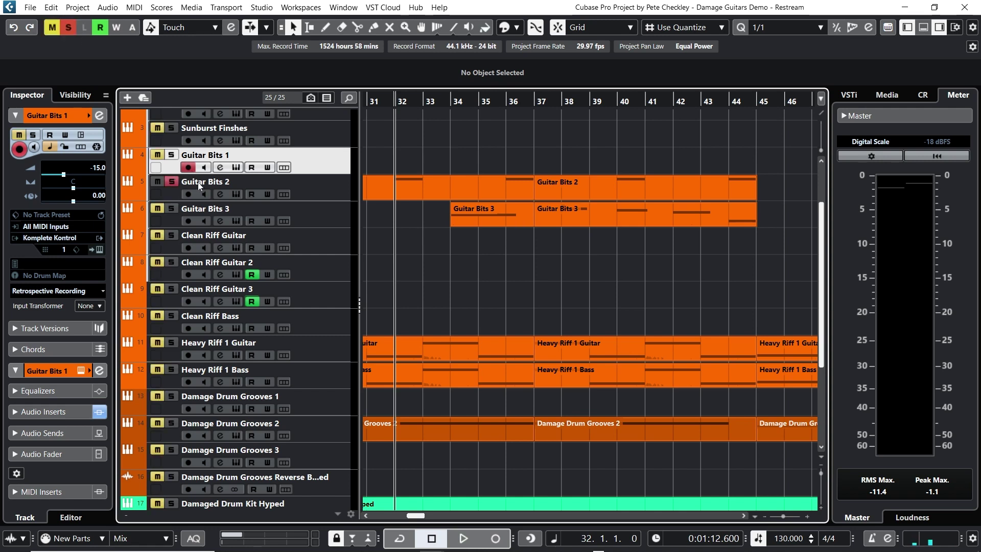
left_click(463, 539)
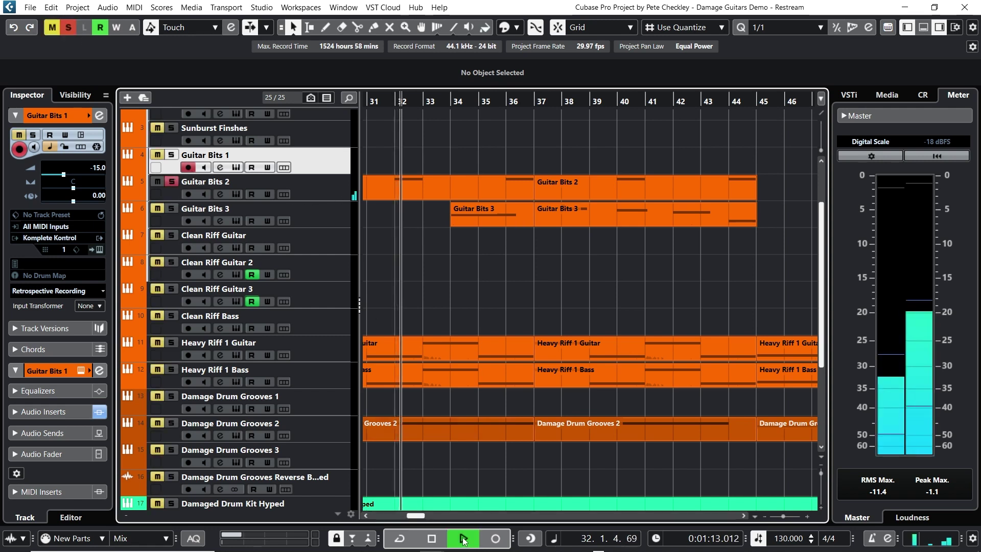
left_click(426, 545)
left_click(395, 106)
Check the insert effects in the Guitar Bits 2 channel settings and play the soloed track again from bar 32
left_click(224, 195)
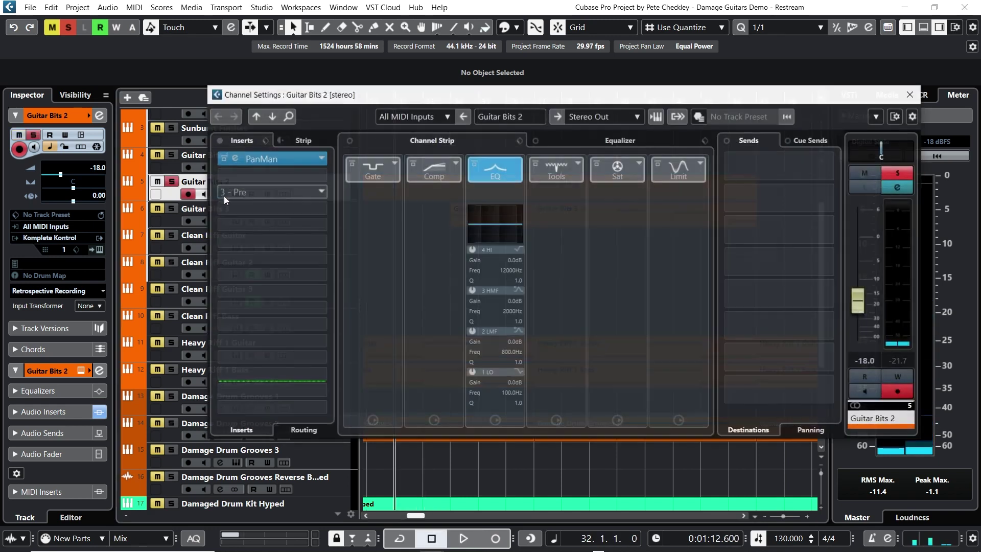
left_click(910, 94)
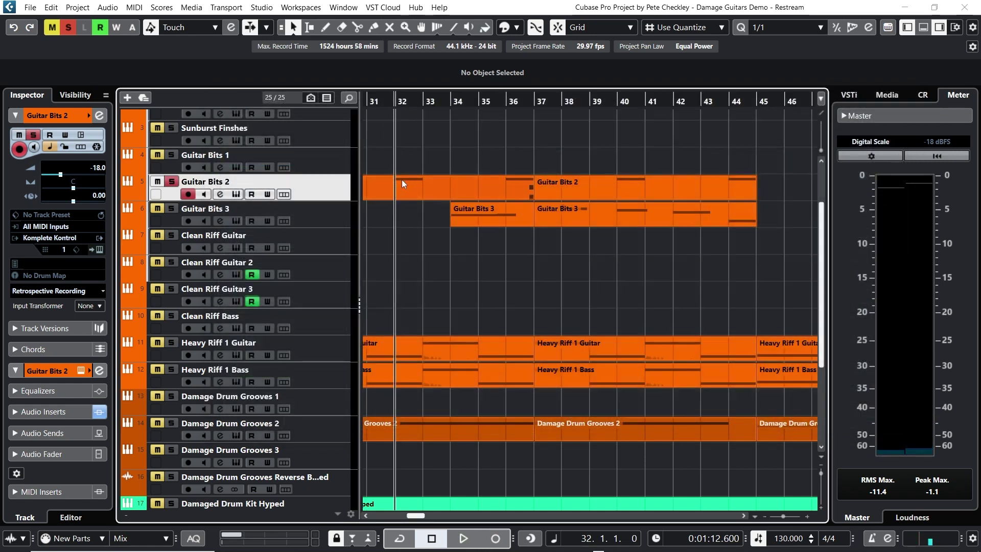
left_click(472, 538)
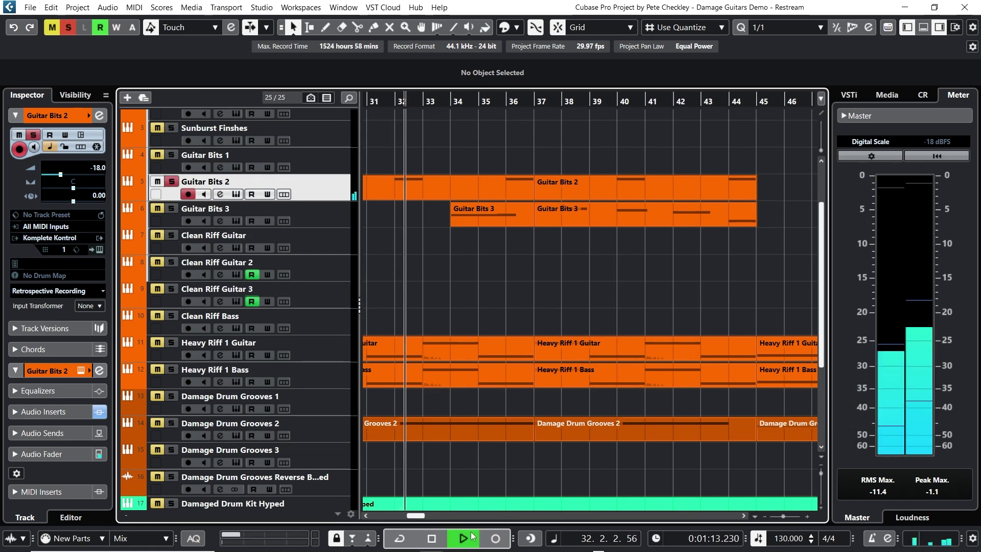
left_click(438, 542)
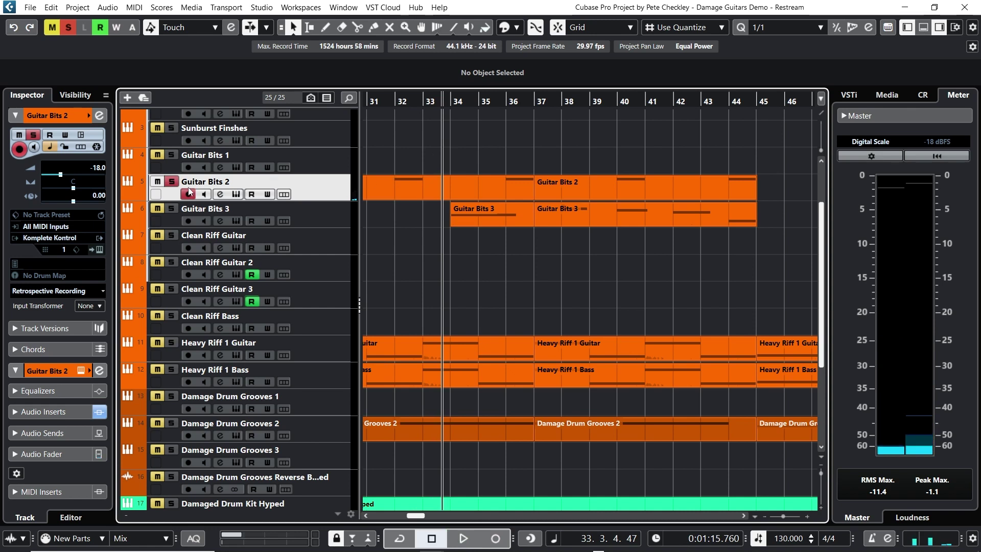
Switch the solo from Guitar Bits 2 to Guitar Bits 3, play it through bar 38 and unsolo it
left_click(172, 184)
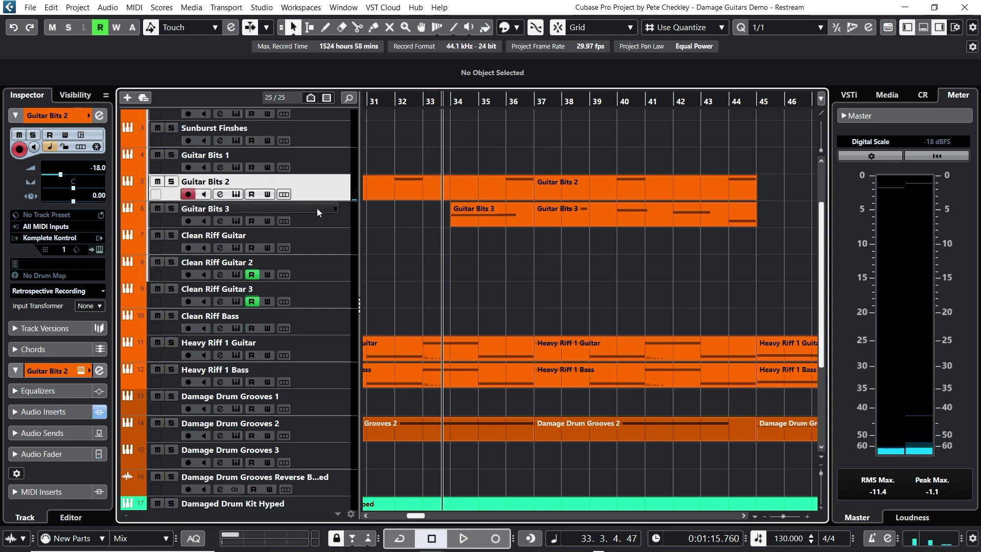
left_click(173, 207)
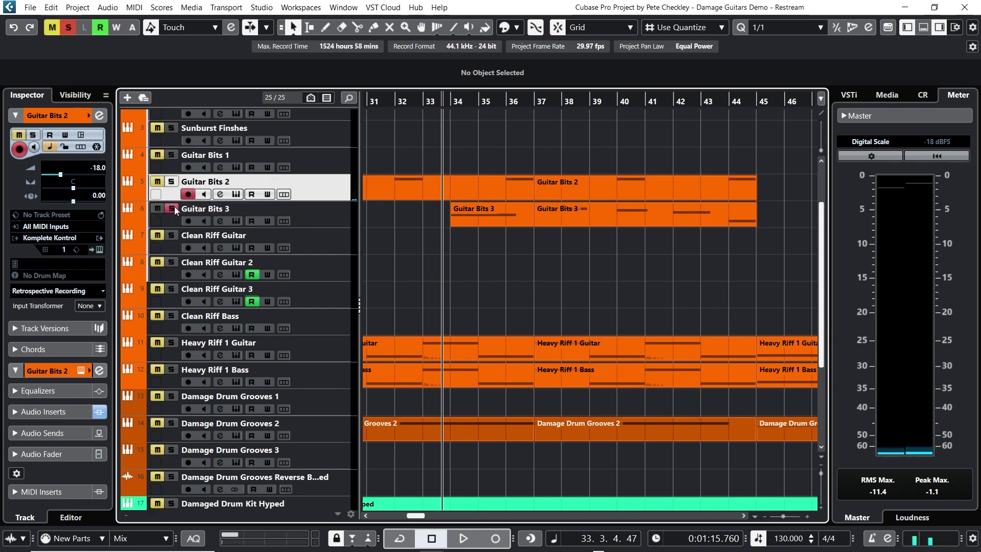
left_click(470, 537)
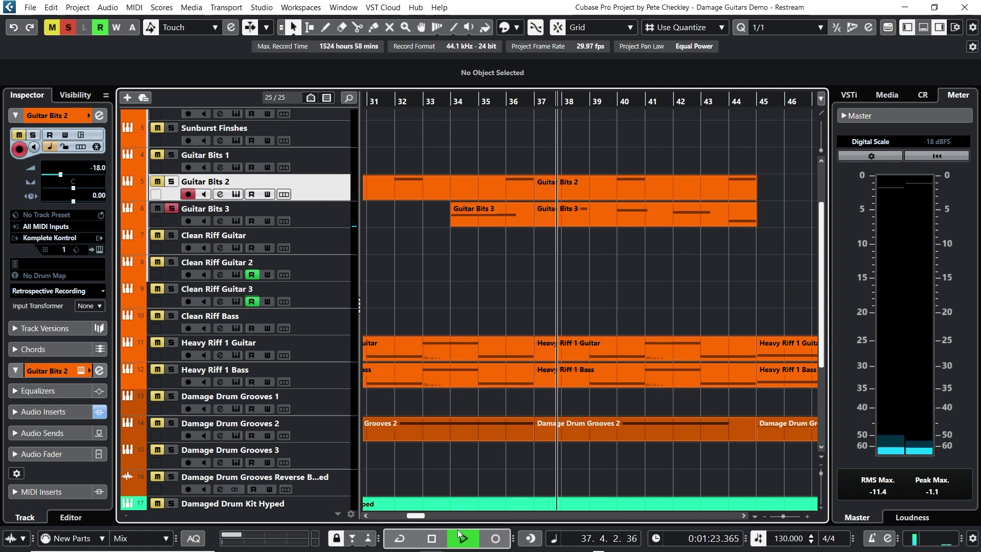
left_click(433, 539)
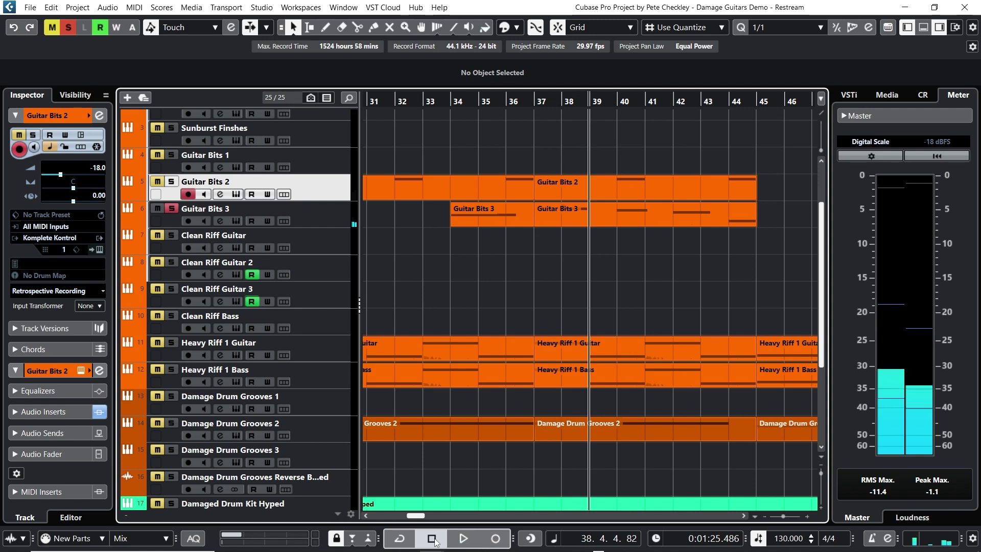
left_click(171, 209)
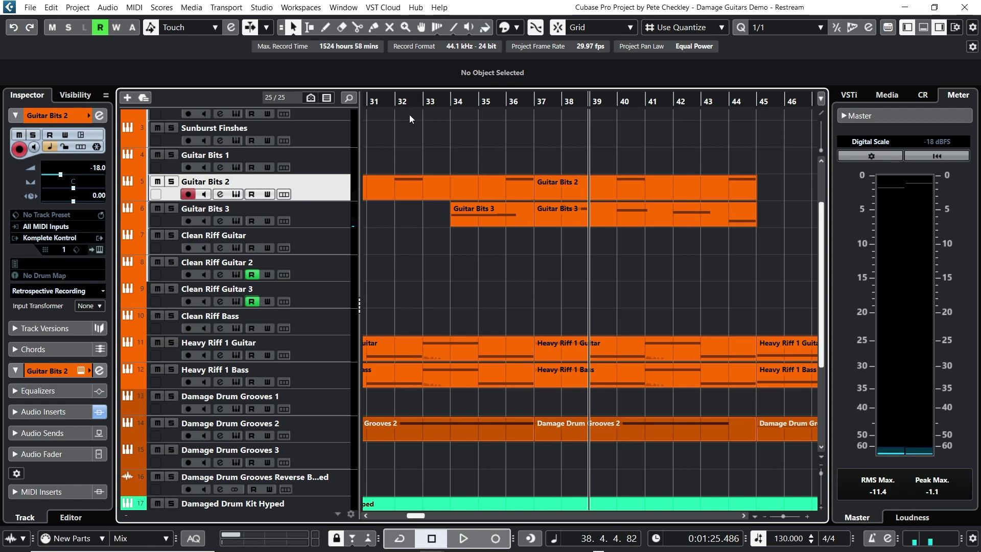
Play the full mix from bar 41 through the end of the riff at bar 53, viewing the tracks in use
left_click(452, 100)
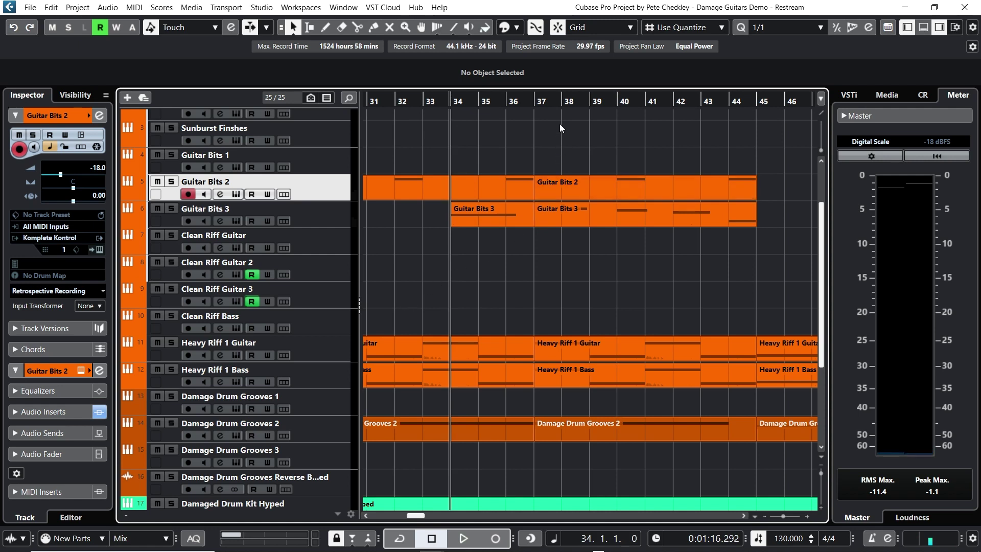
left_click(539, 102)
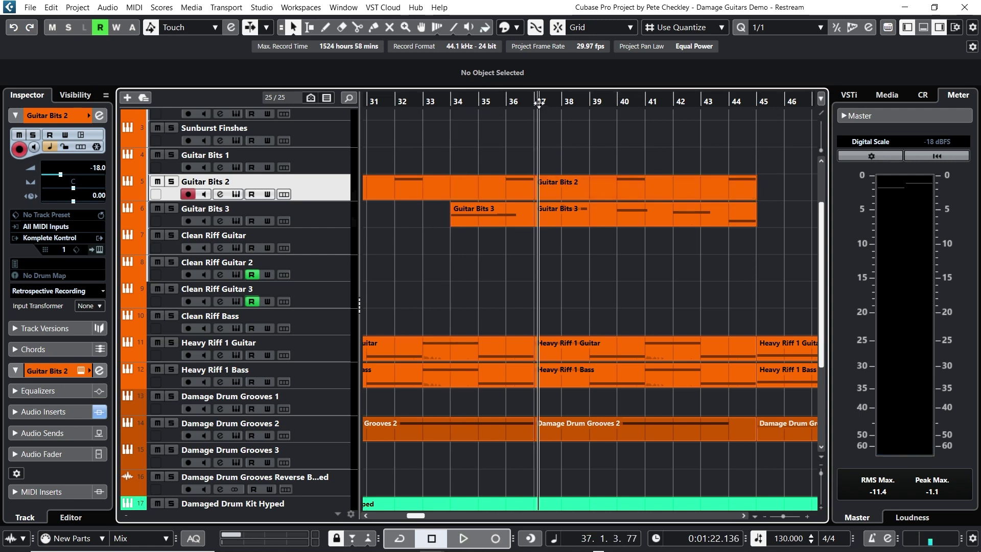
left_click(644, 102)
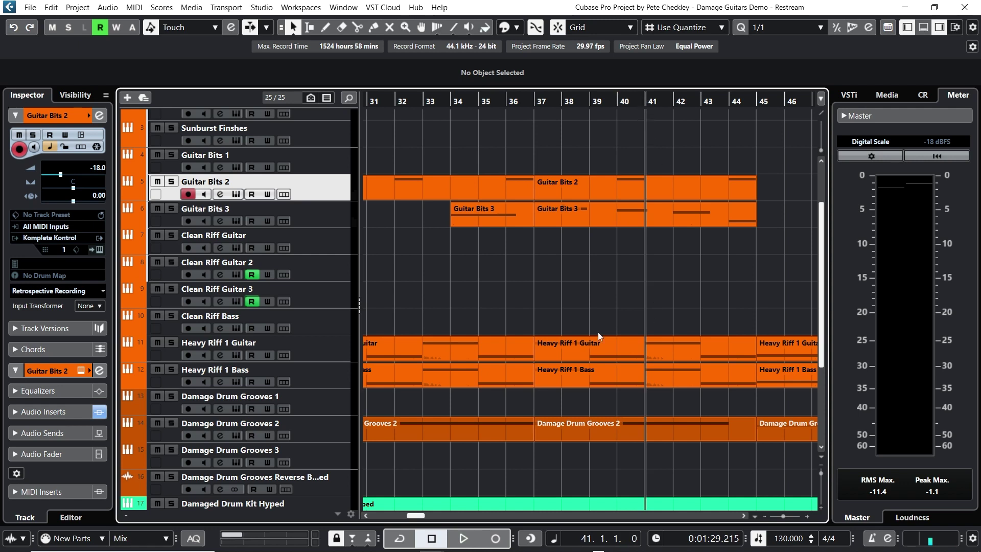
left_click(464, 538)
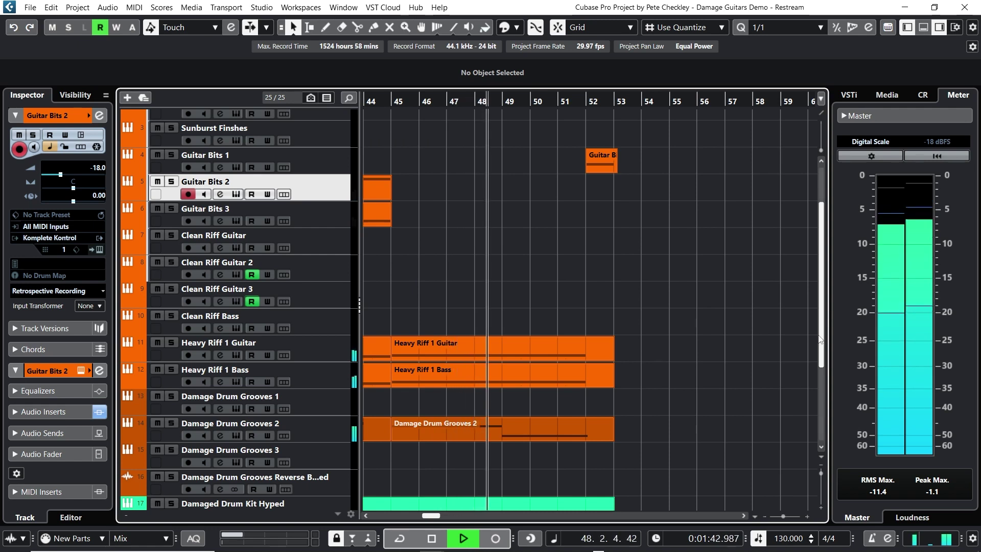
scroll(783, 342, "down", 6)
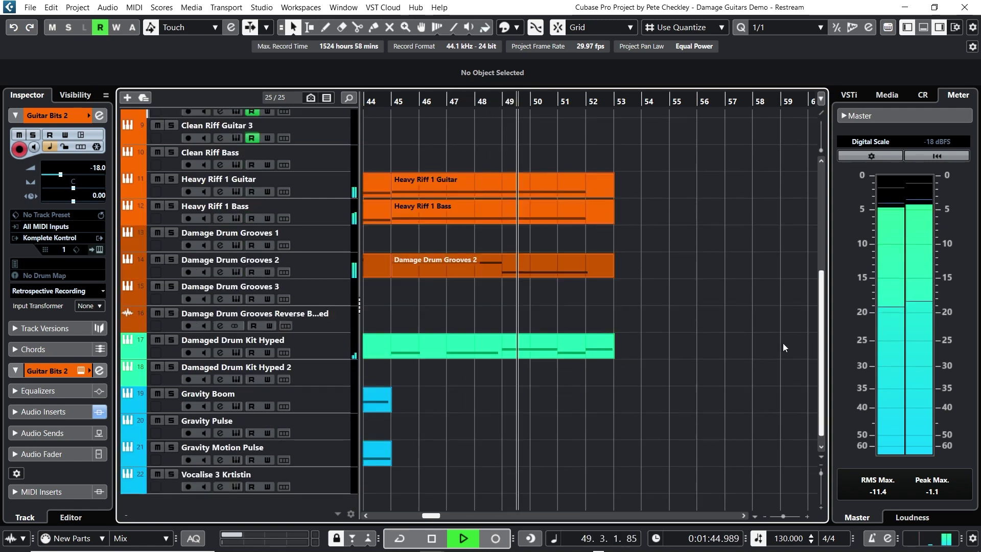
scroll(783, 343, "up", 3)
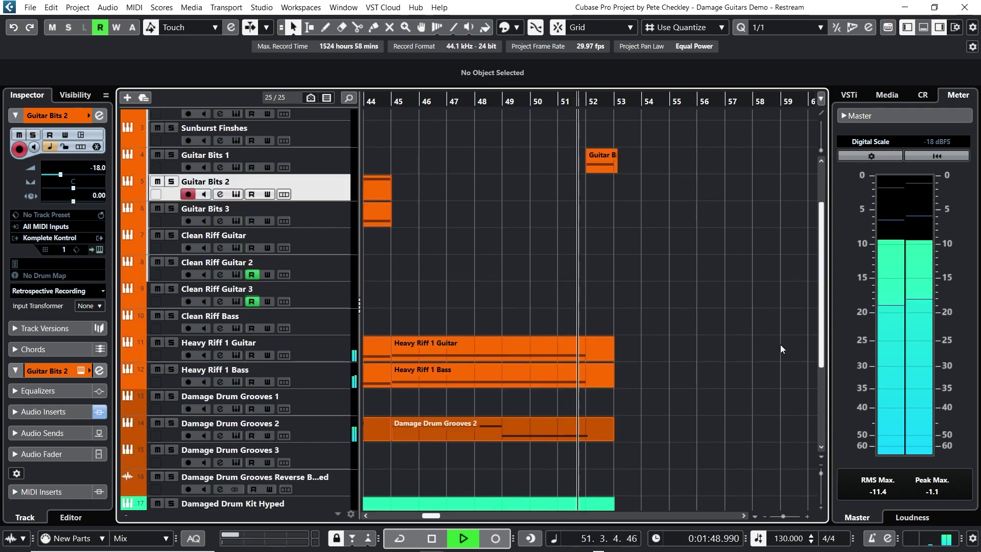
left_click(431, 538)
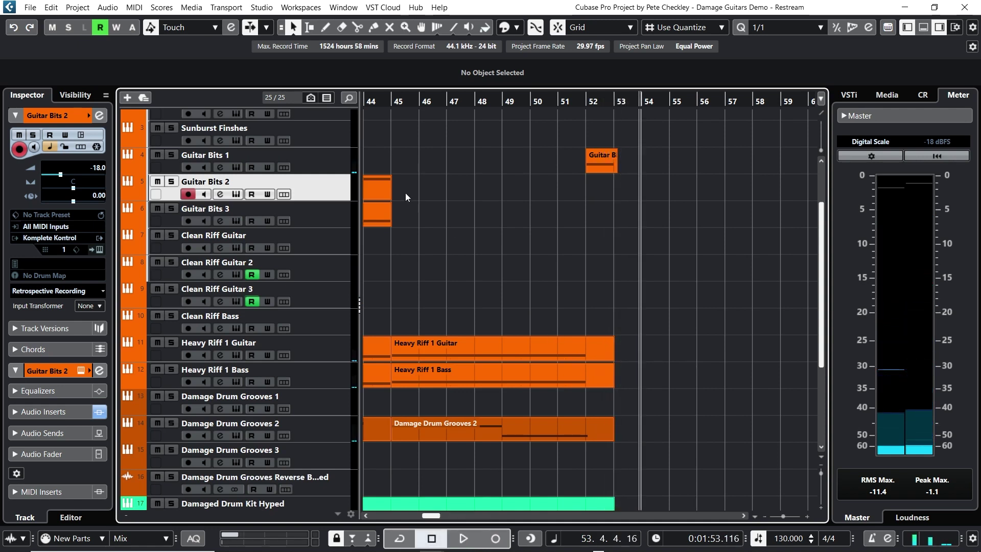
Solo Damage Drum Grooves 2, play it from bar 45 through bar 52 and unsolo it
left_click_drag(390, 101, 393, 128)
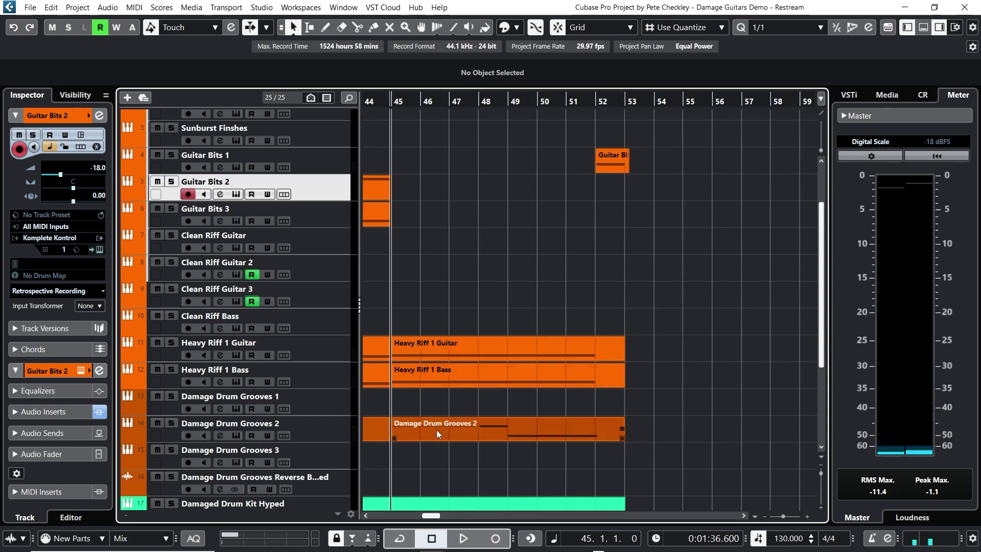
left_click(173, 423)
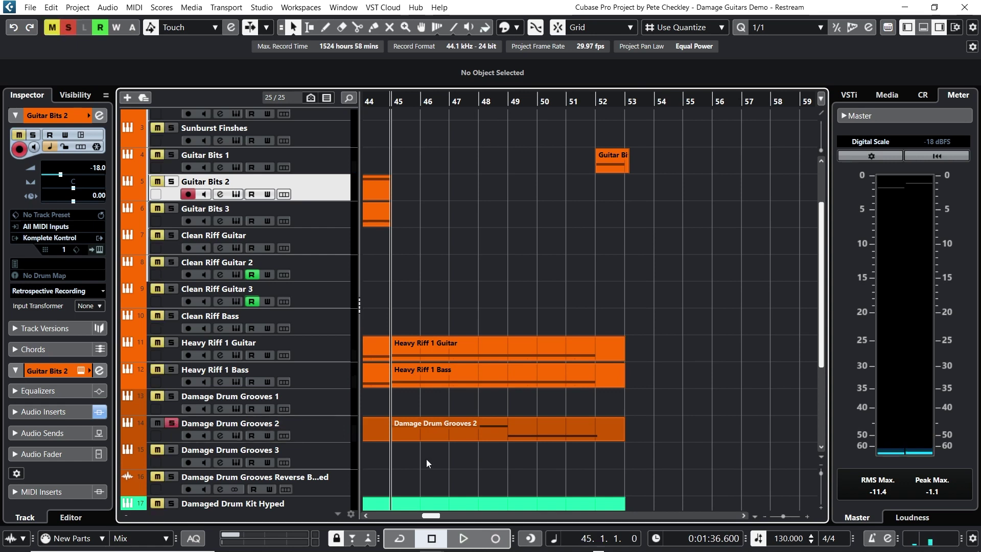
left_click(463, 539)
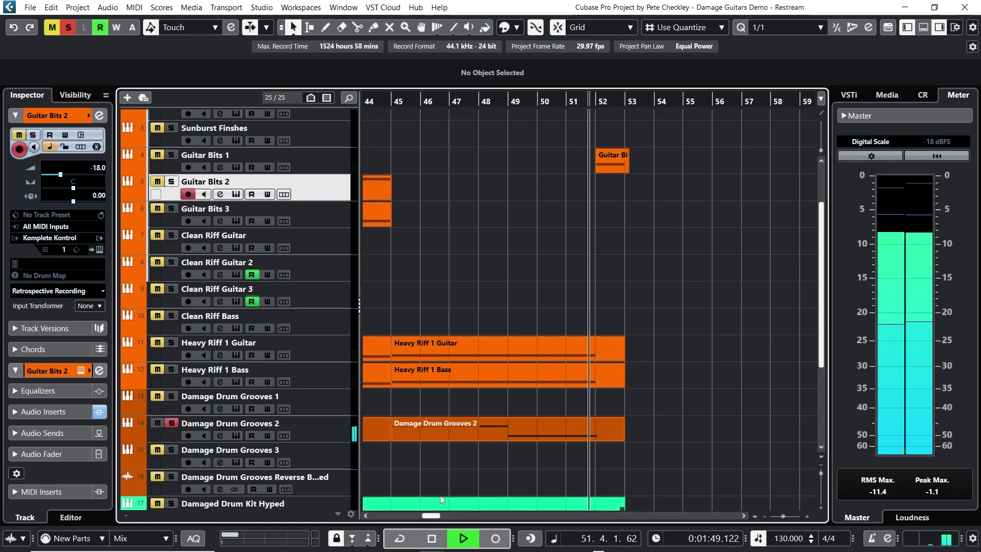
left_click(432, 538)
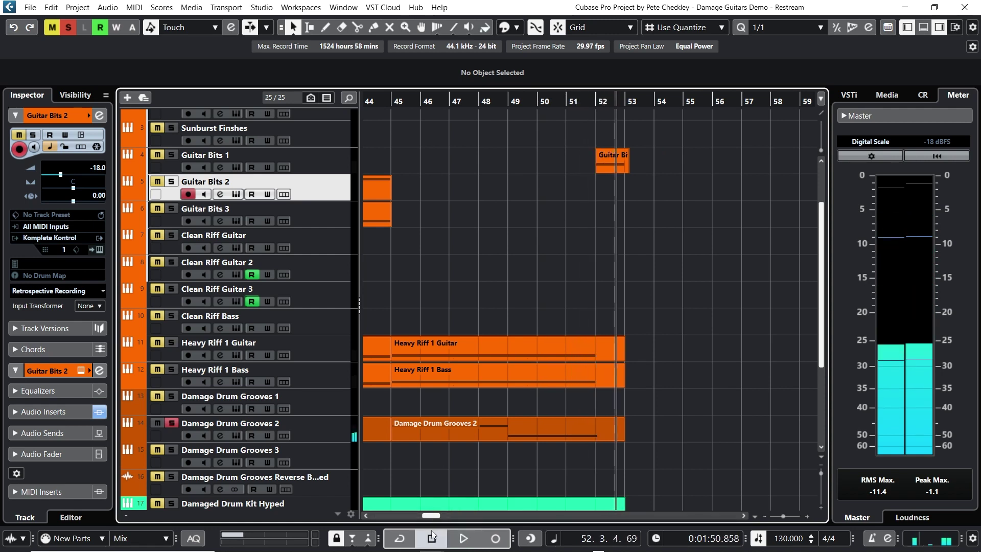
left_click(171, 425)
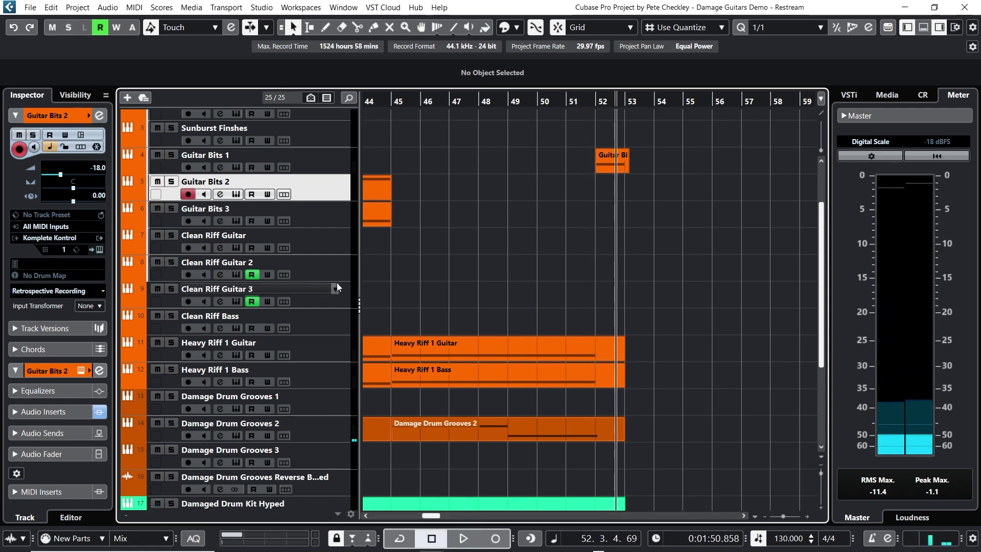
Place the playhead at bar 52 and play the full mix through the closing Guitar Bits 1 part
left_click(390, 112)
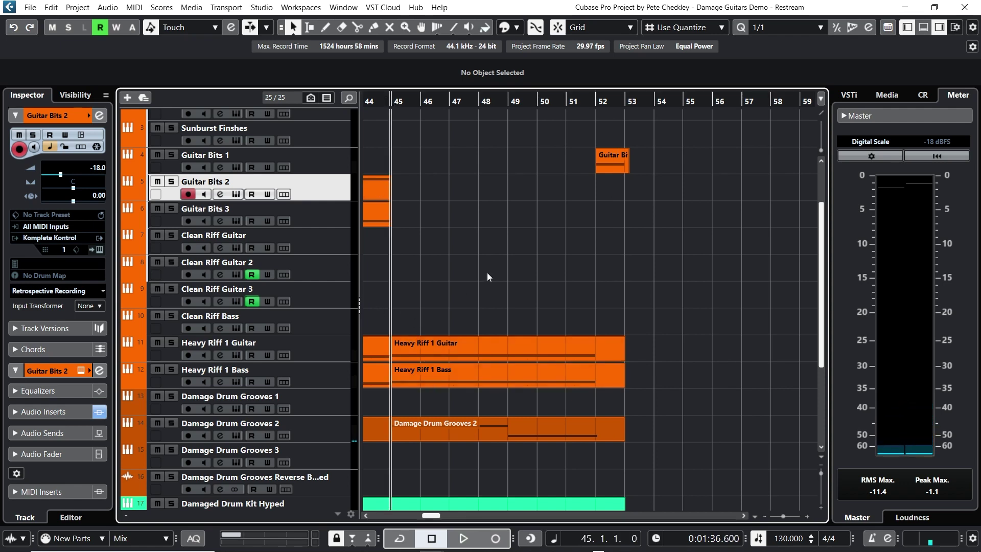
scroll(487, 276, "down", 3)
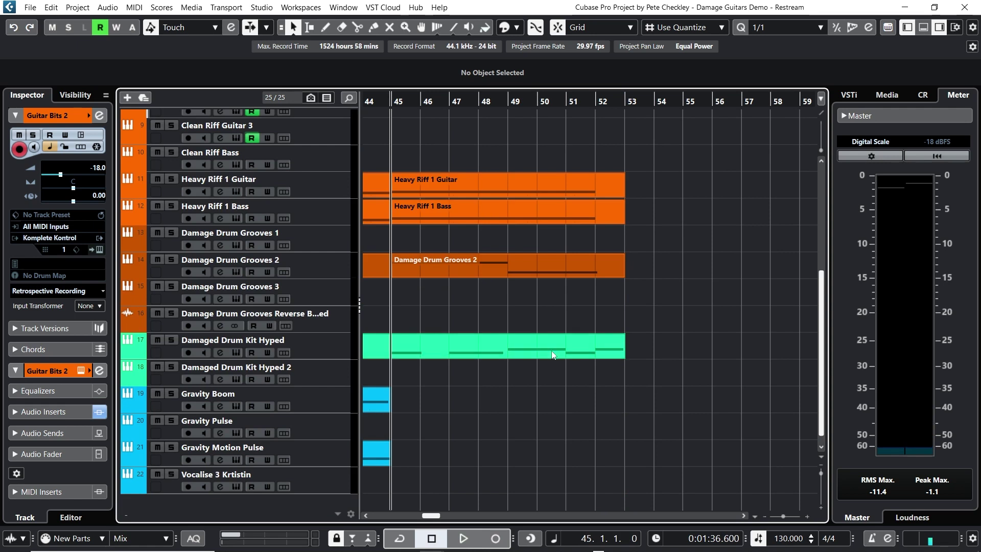
scroll(716, 241, "up", 5)
left_click(595, 101)
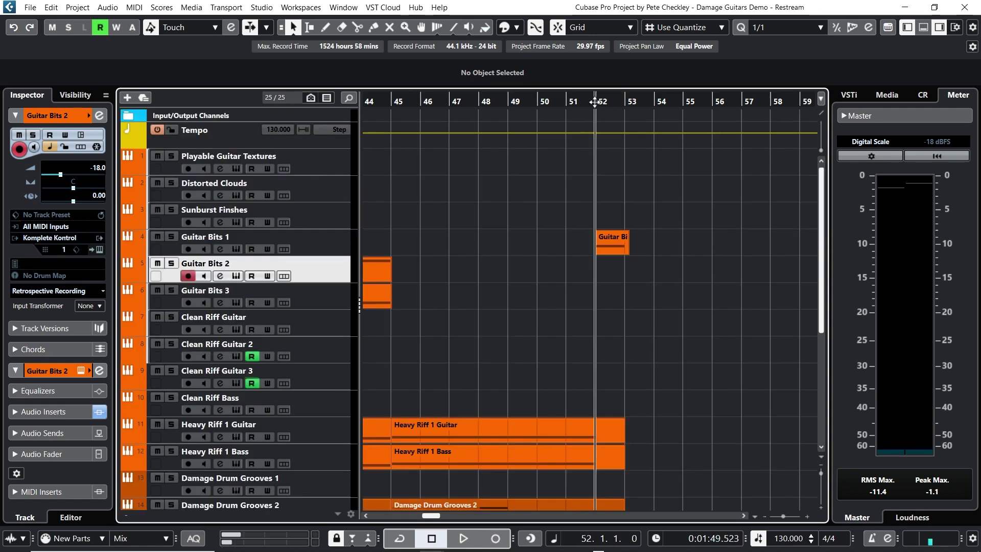
left_click(453, 539)
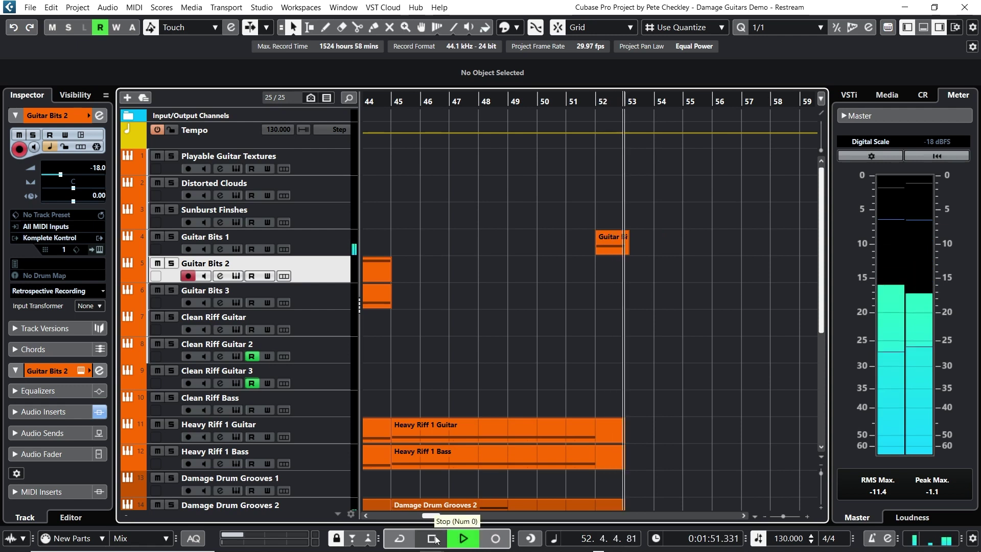
left_click(435, 539)
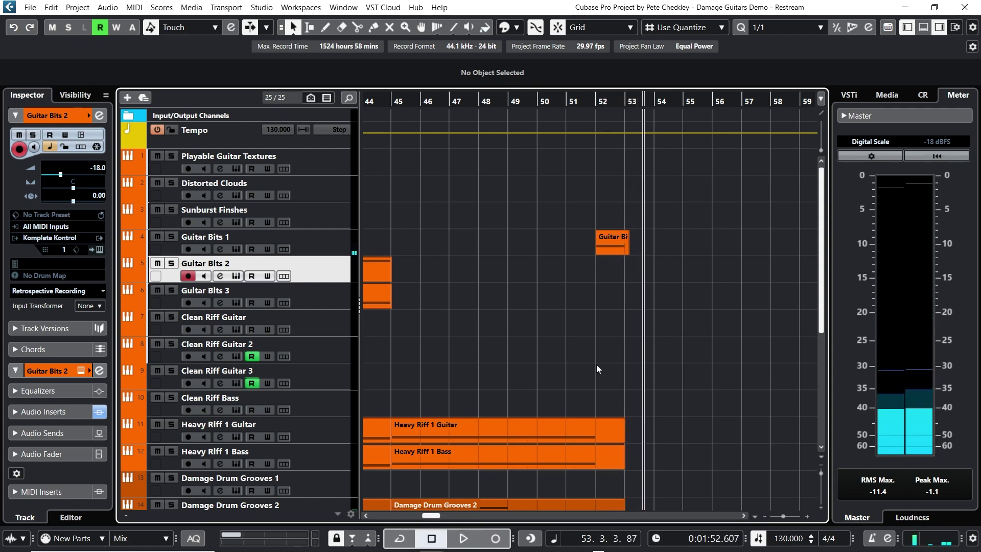
Open the last Damage Drum Grooves 2 part for note editing and play it soloed from bar 49 into bar 52
scroll(600, 362, "down", 2)
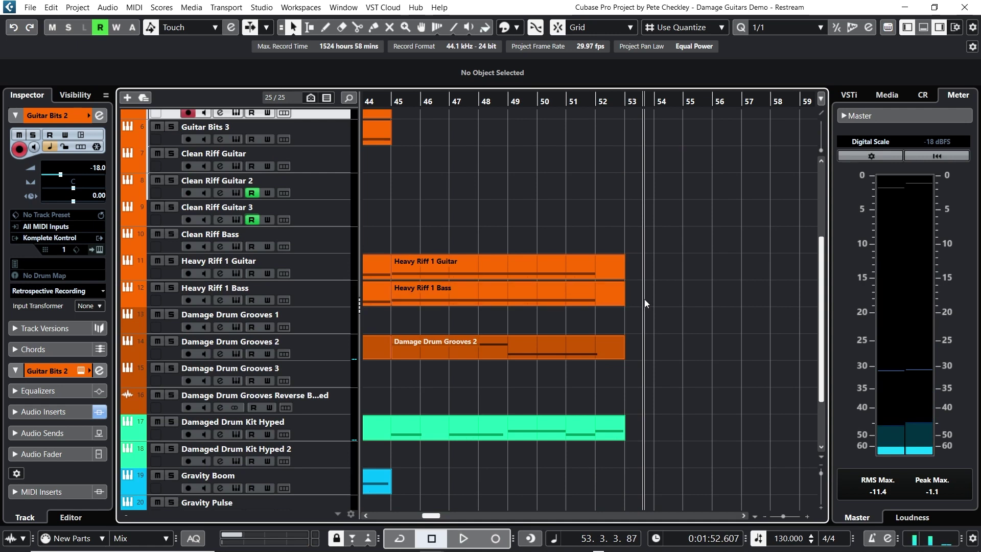
left_click(599, 110)
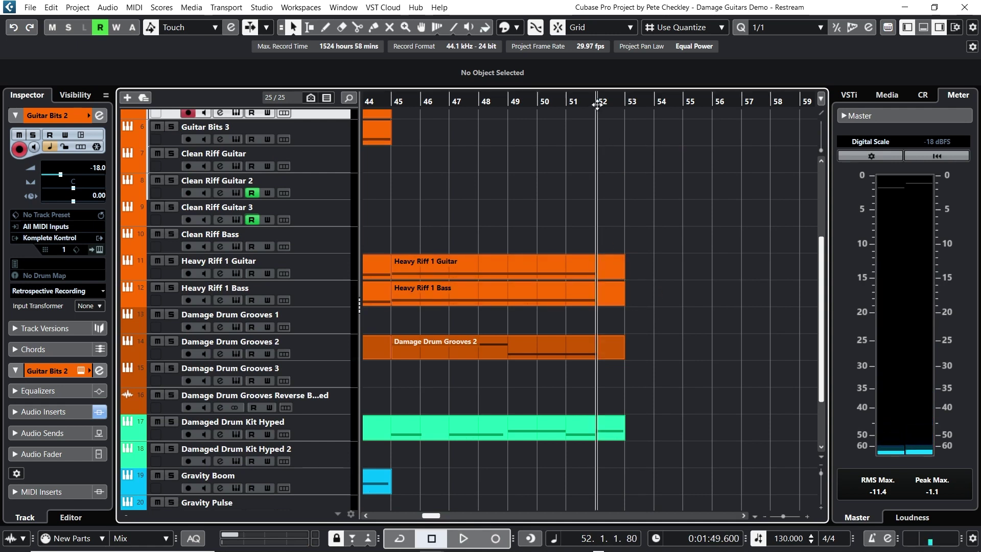
double_click(588, 354)
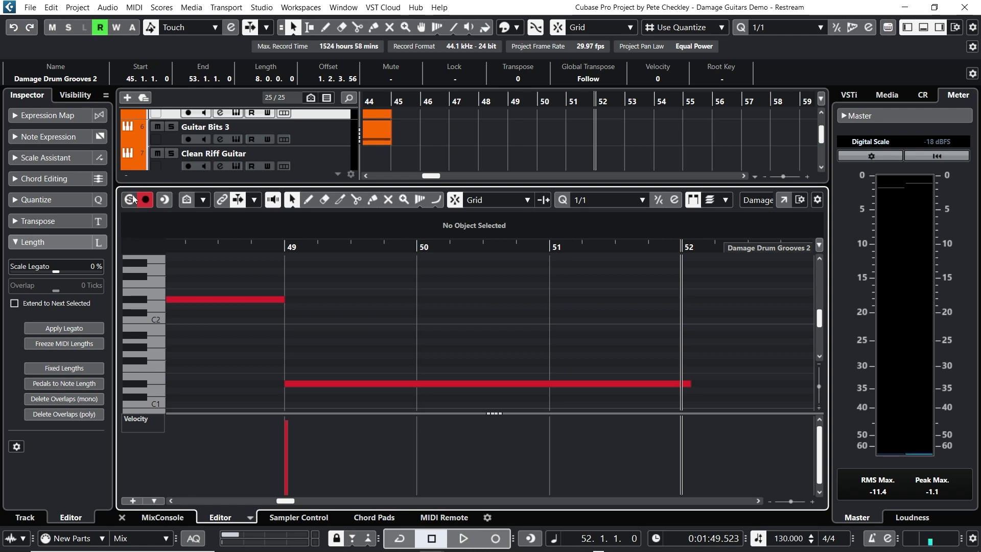
left_click(284, 247)
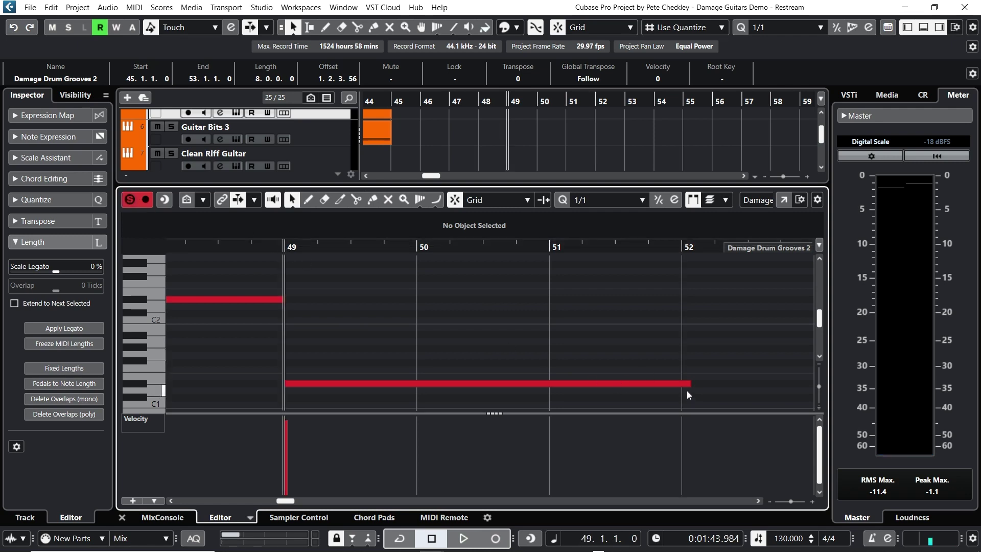
left_click(466, 538)
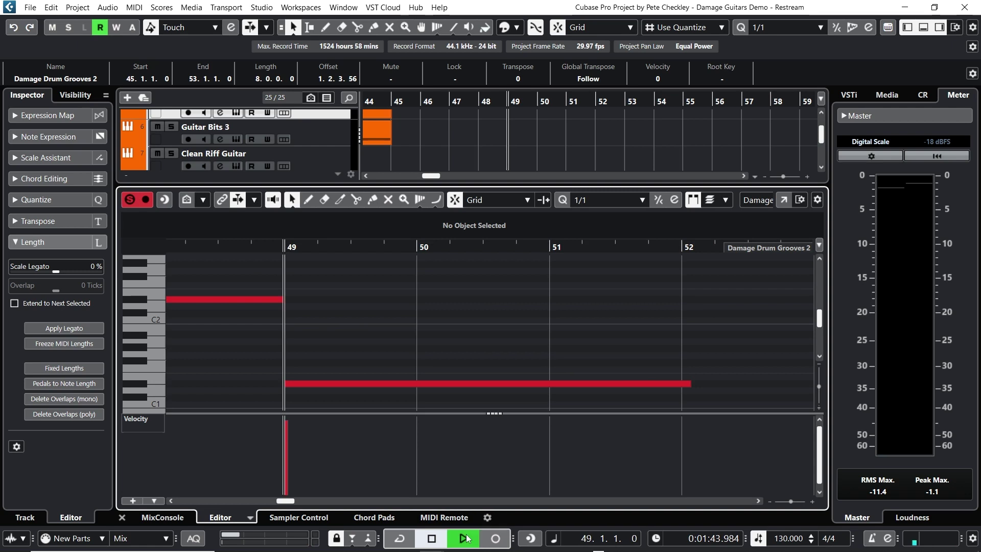
left_click(432, 540)
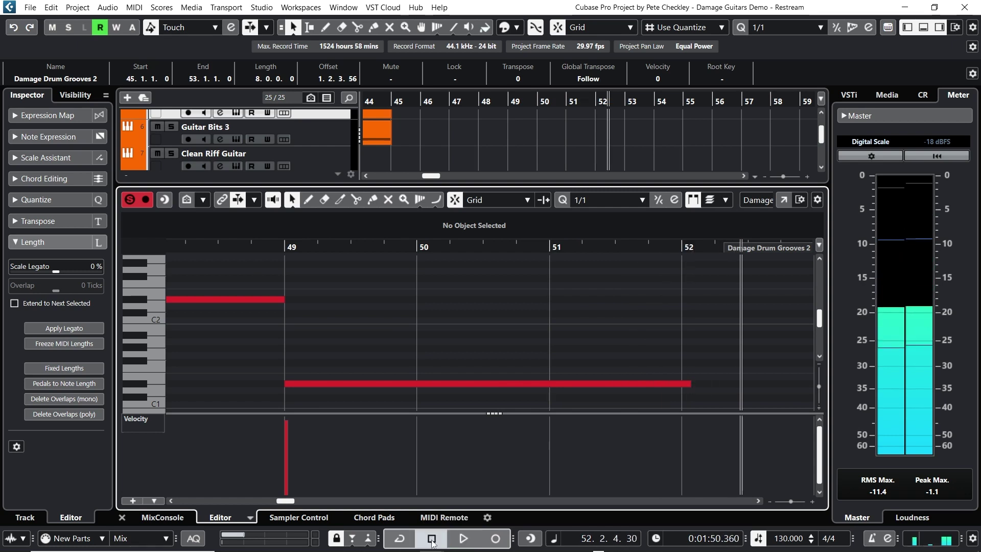
Shorten the D#1 note starting at bar 49 to end at bar 52, and replay the part from bar 49 before closing the editor
left_click_drag(691, 384, 682, 384)
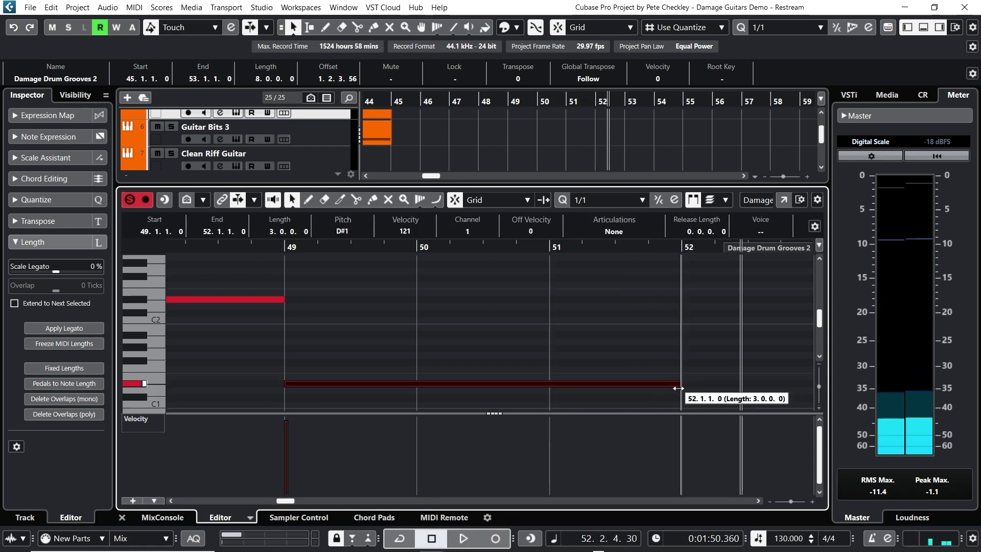
left_click(281, 249)
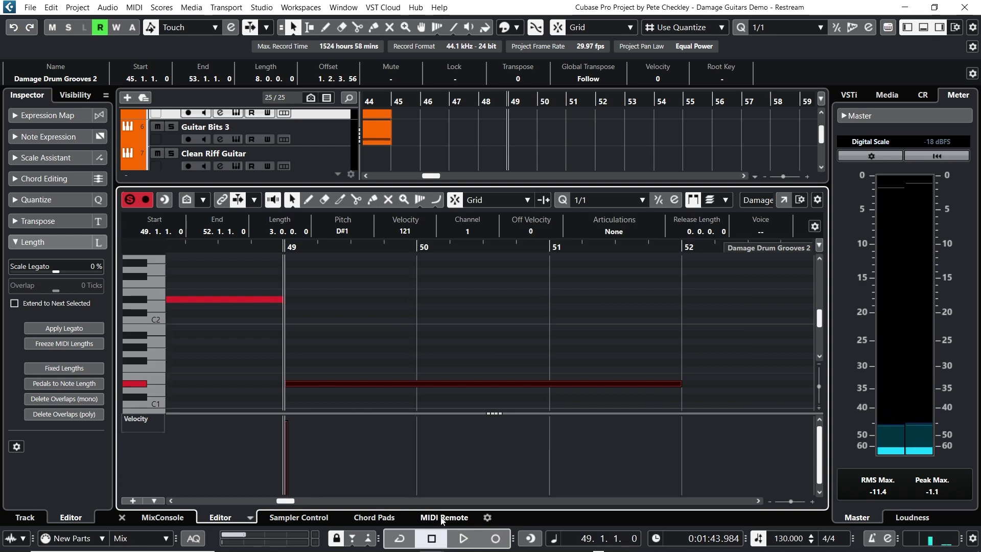
left_click(462, 538)
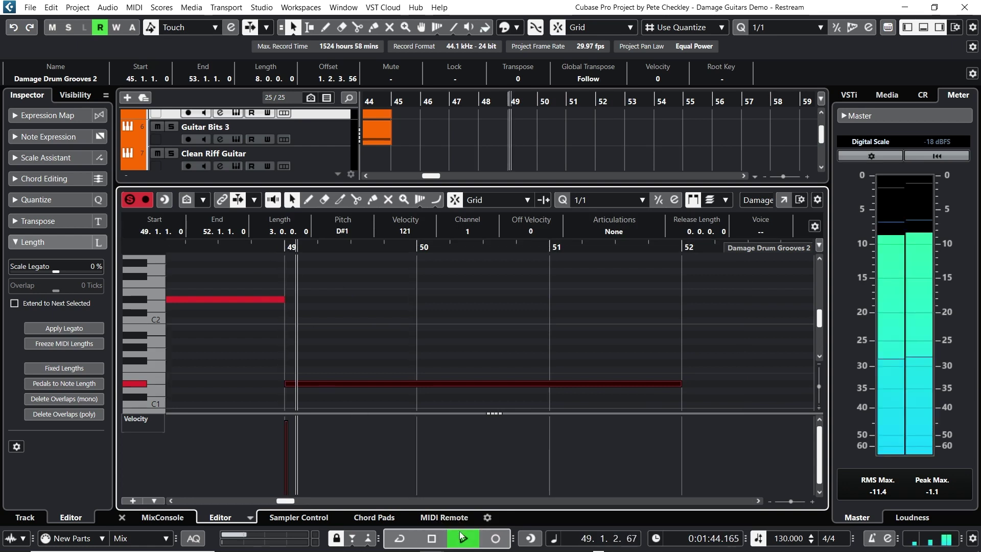
left_click(433, 539)
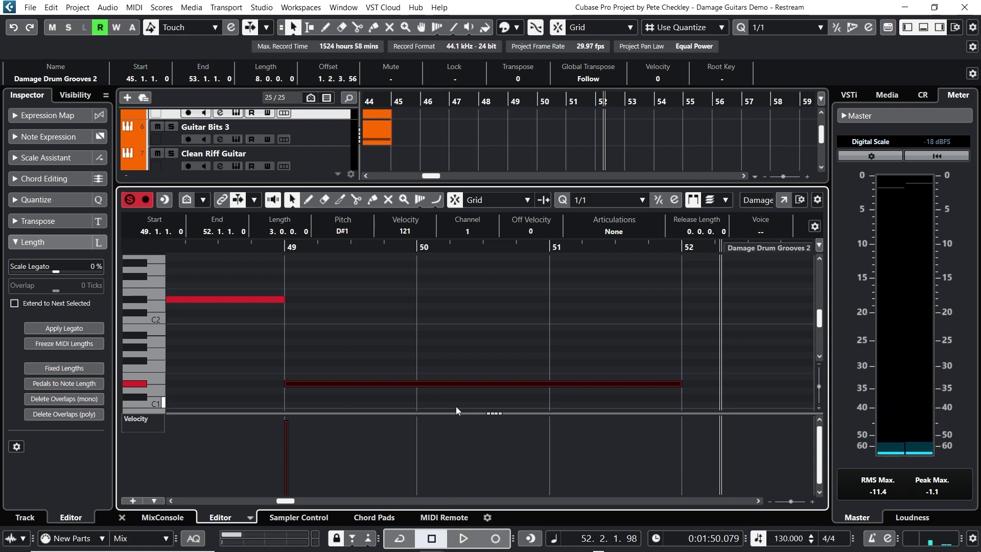
left_click(121, 518)
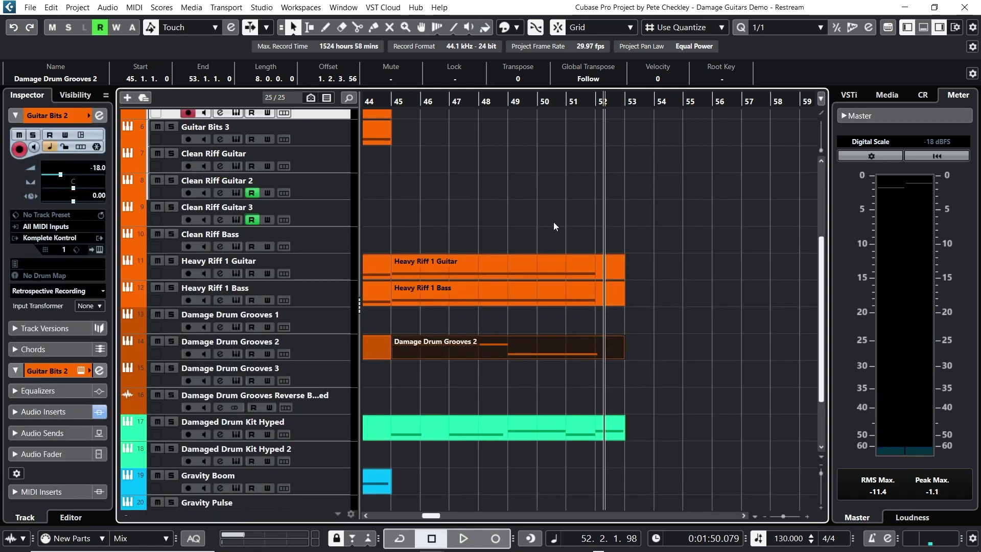
Return the playhead to bar 1 and look over the whole arrangement, from Playable Guitar Textures down to Vocalise 3 Krtistin
left_click_drag(516, 100, 375, 59)
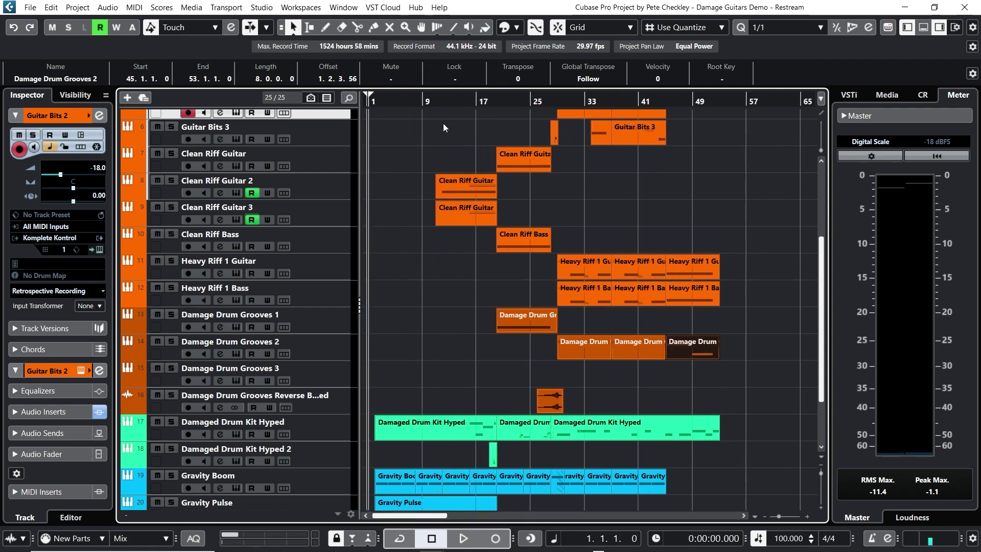
scroll(443, 123, "up", 4)
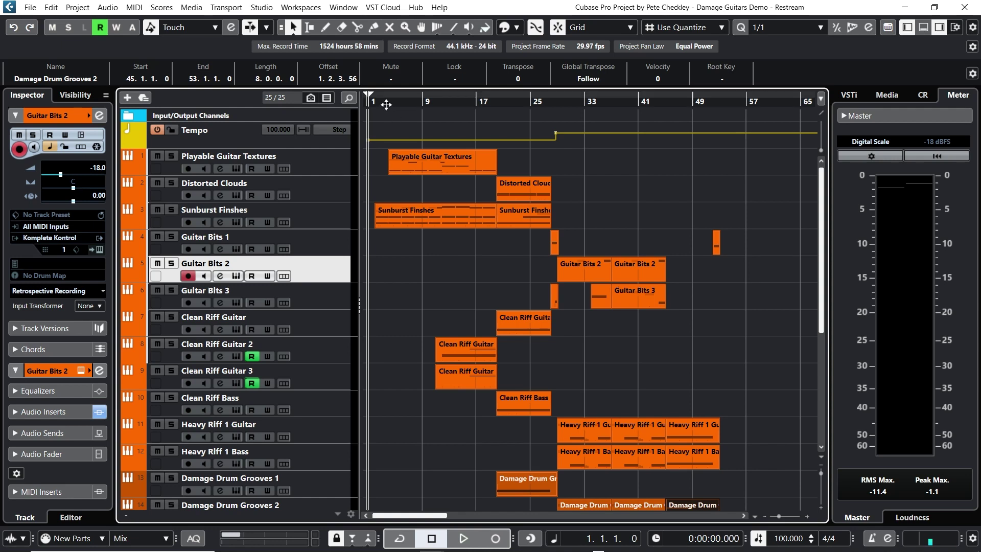
scroll(402, 203, "down", 3)
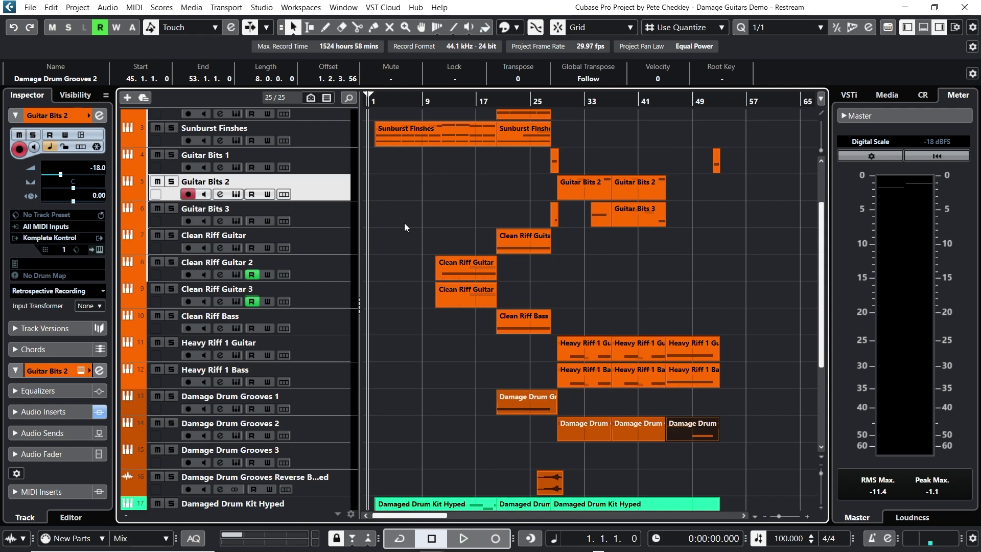
scroll(398, 296, "up", 3)
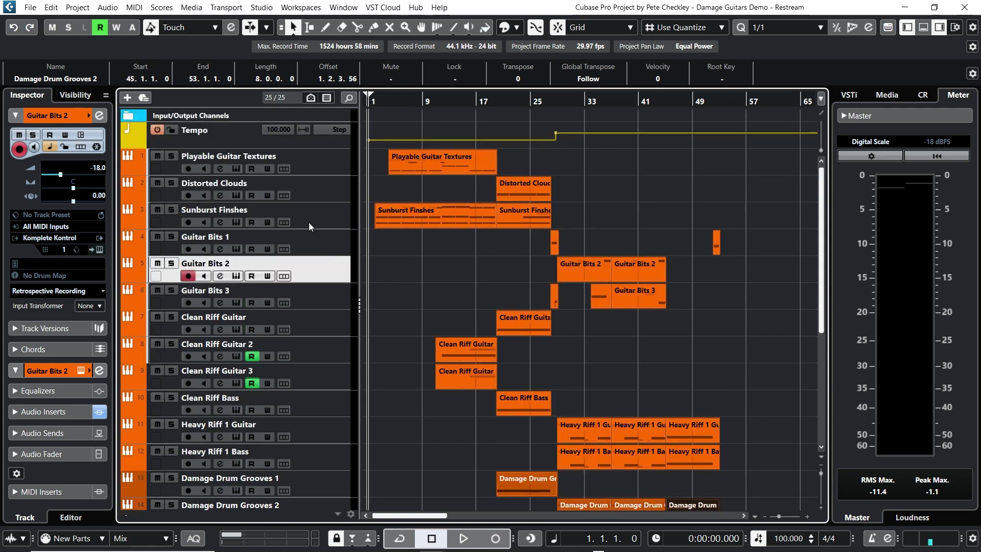
scroll(322, 194, "down", 3)
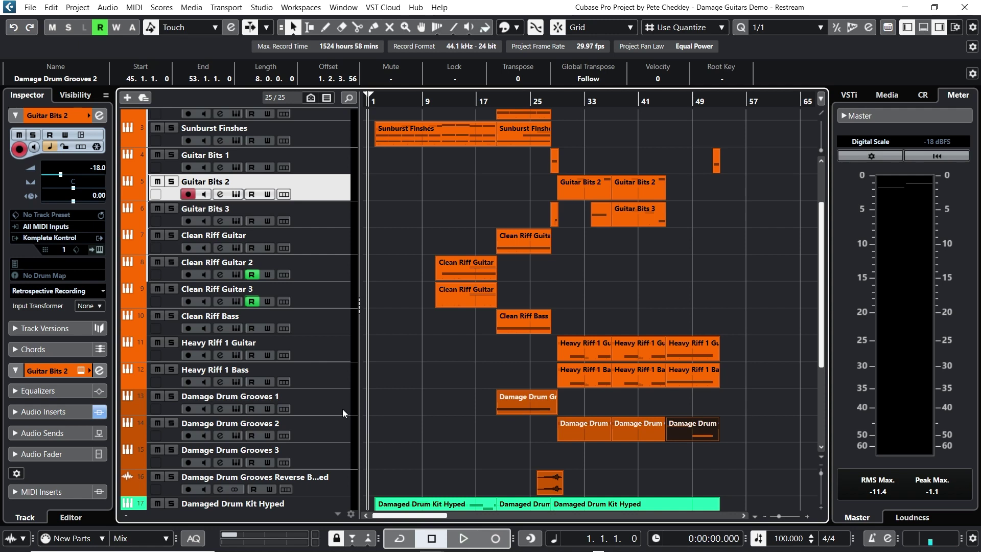
scroll(411, 367, "down", 3)
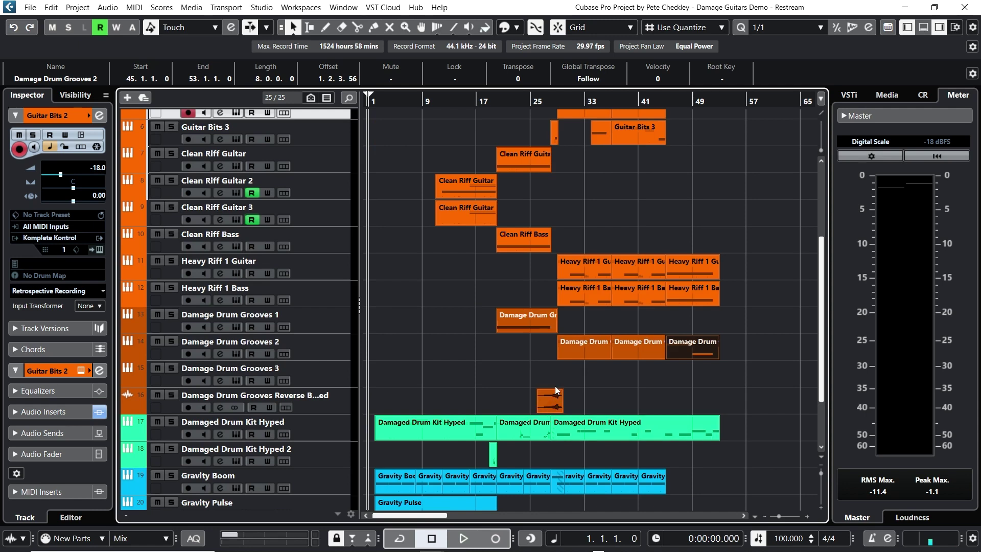
scroll(422, 406, "down", 3)
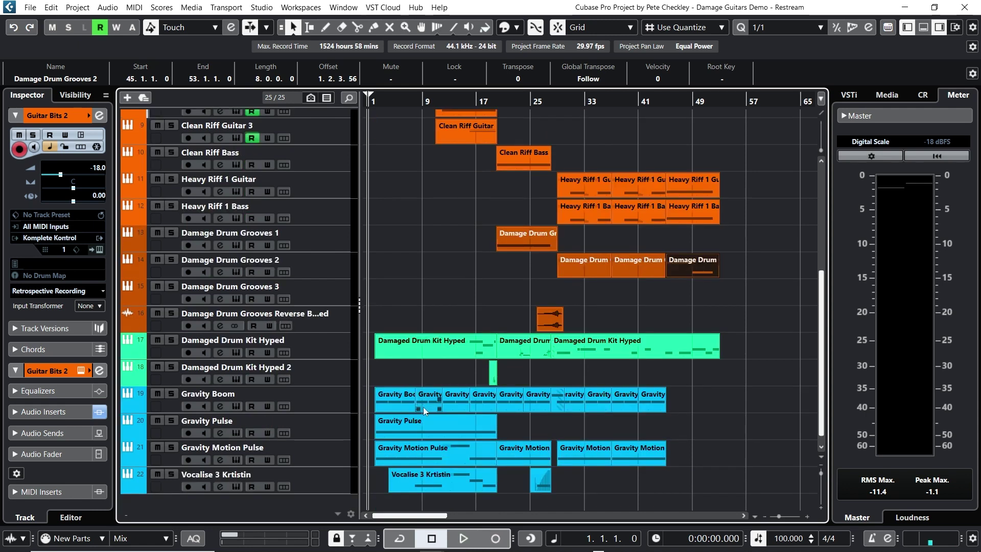
left_click(636, 369)
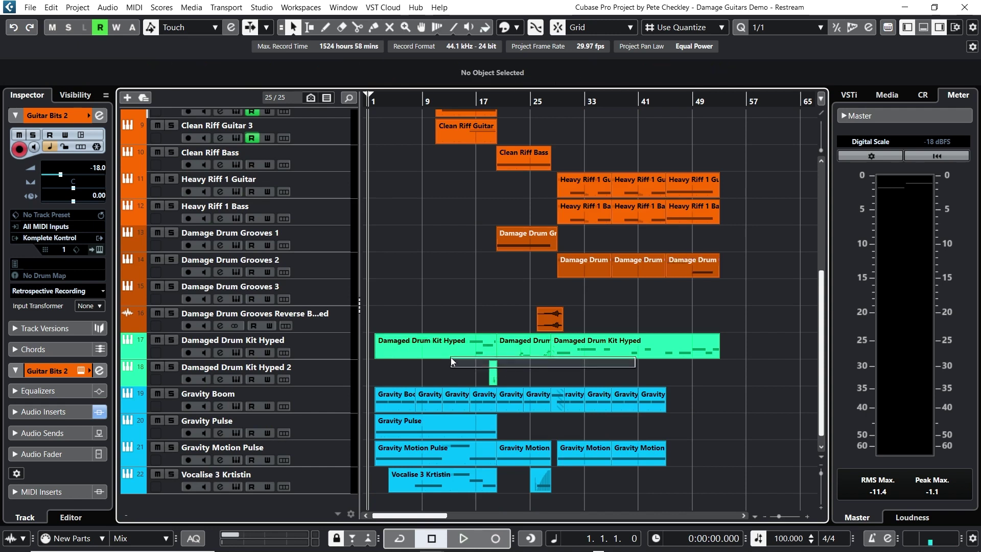
scroll(442, 376, "up", 9)
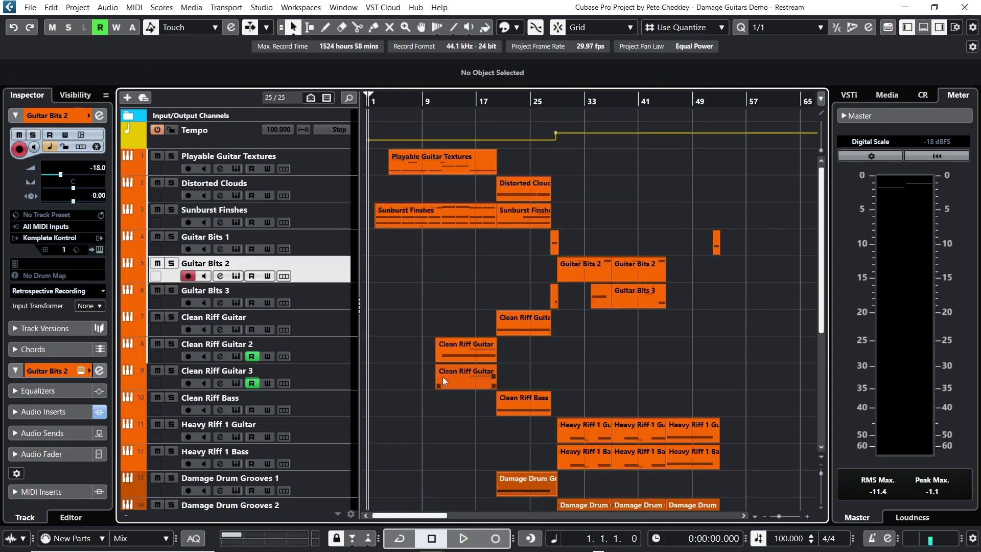
scroll(443, 376, "down", 9)
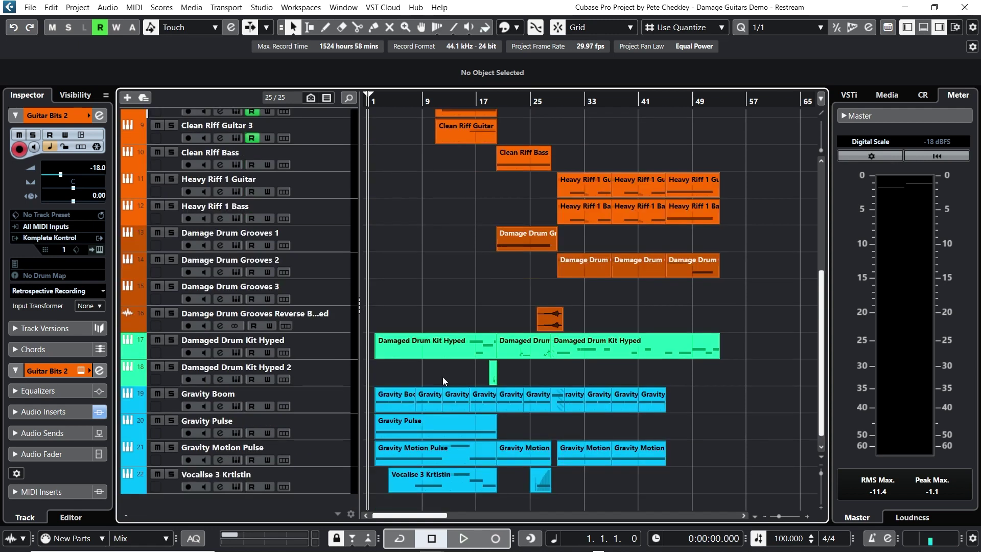
scroll(443, 376, "up", 9)
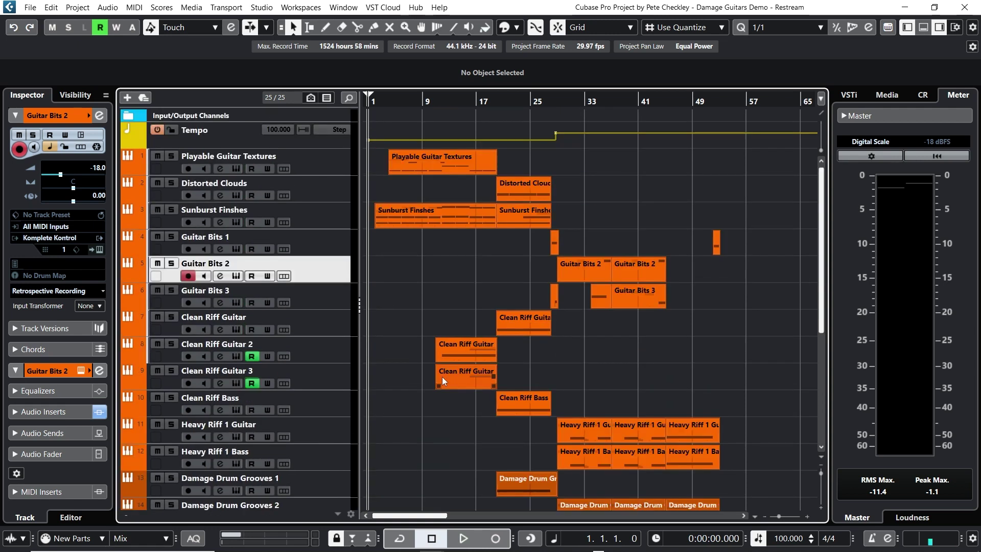